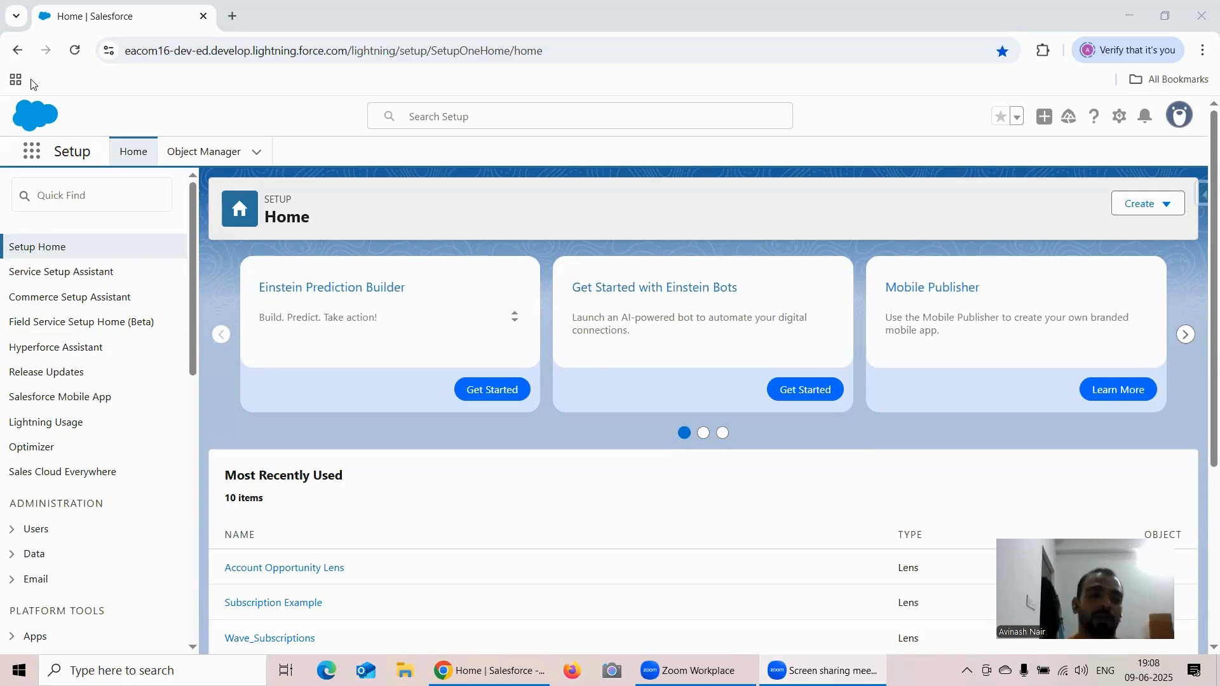
# - Open Analytics Studio and start a new lens on the Account Opp Left Join dataset
pyautogui.click(32, 150)
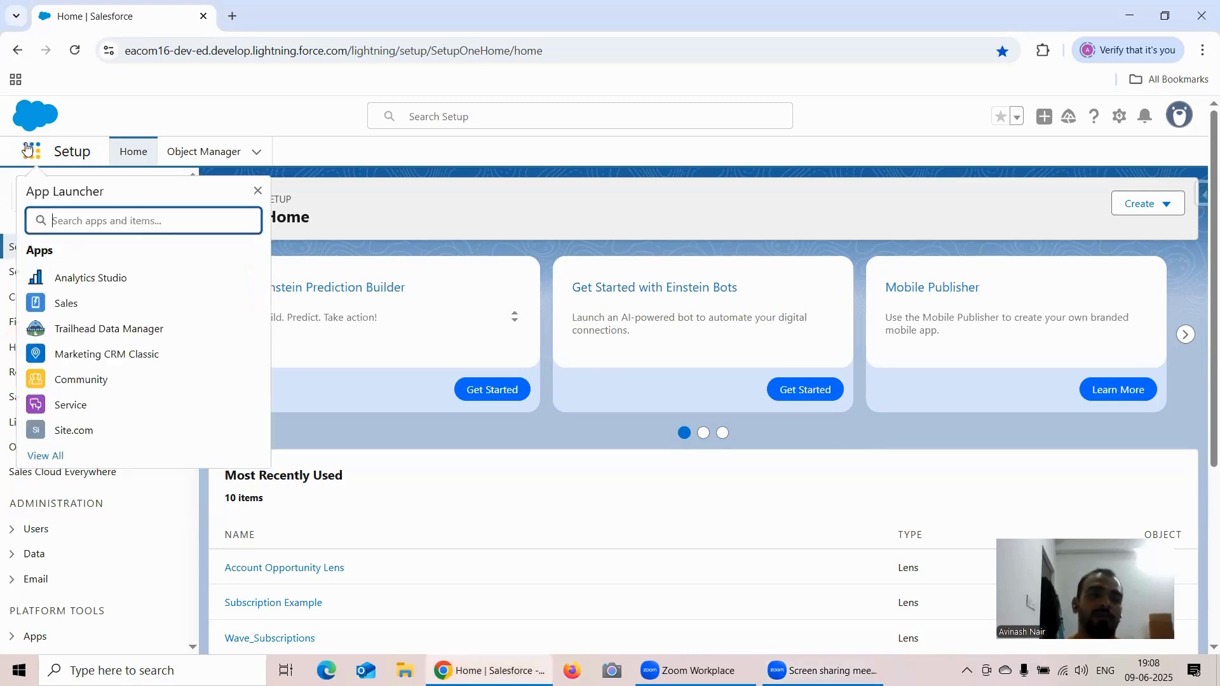
pyautogui.click(70, 280)
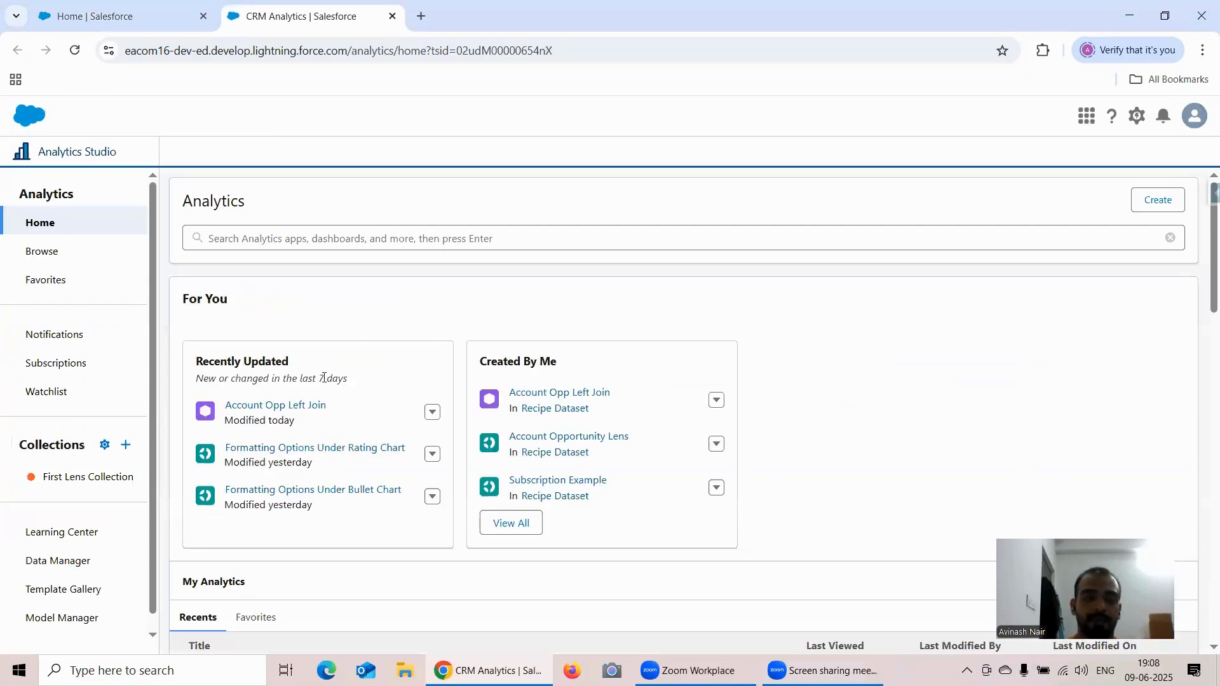
pyautogui.click(276, 411)
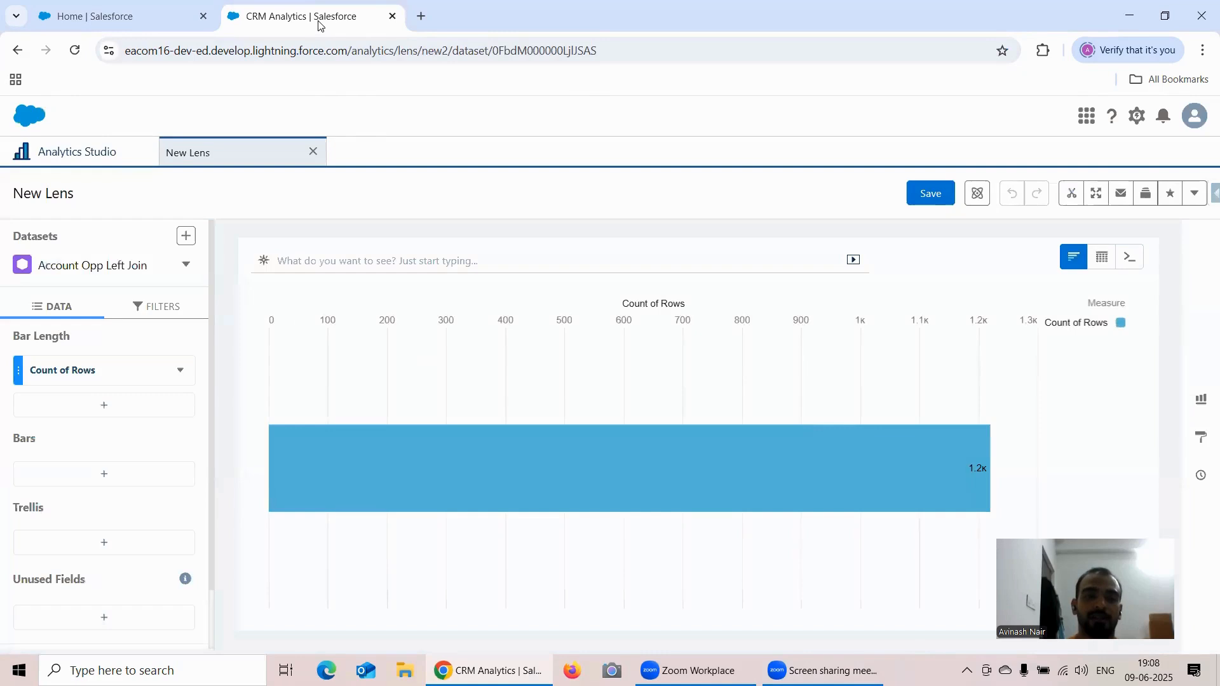
# - Duplicate the browser tab holding the new lens and return to the original tab
pyautogui.rightClick(321, 14)
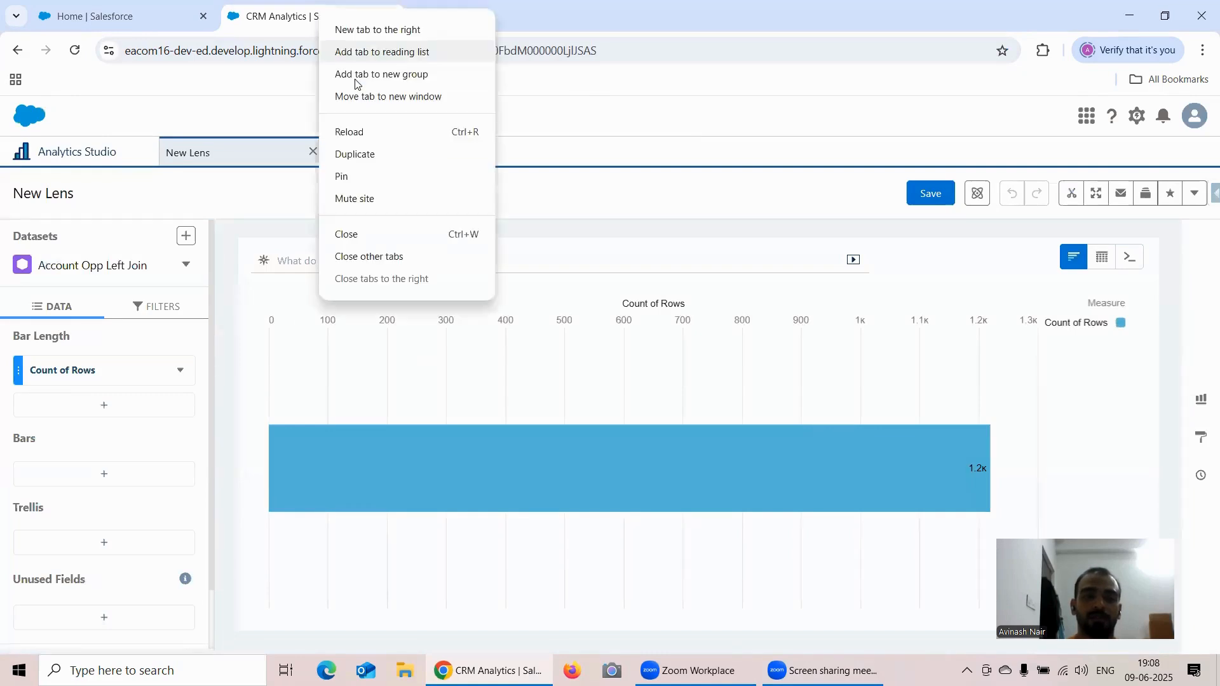
pyautogui.click(375, 154)
pyautogui.click(286, 11)
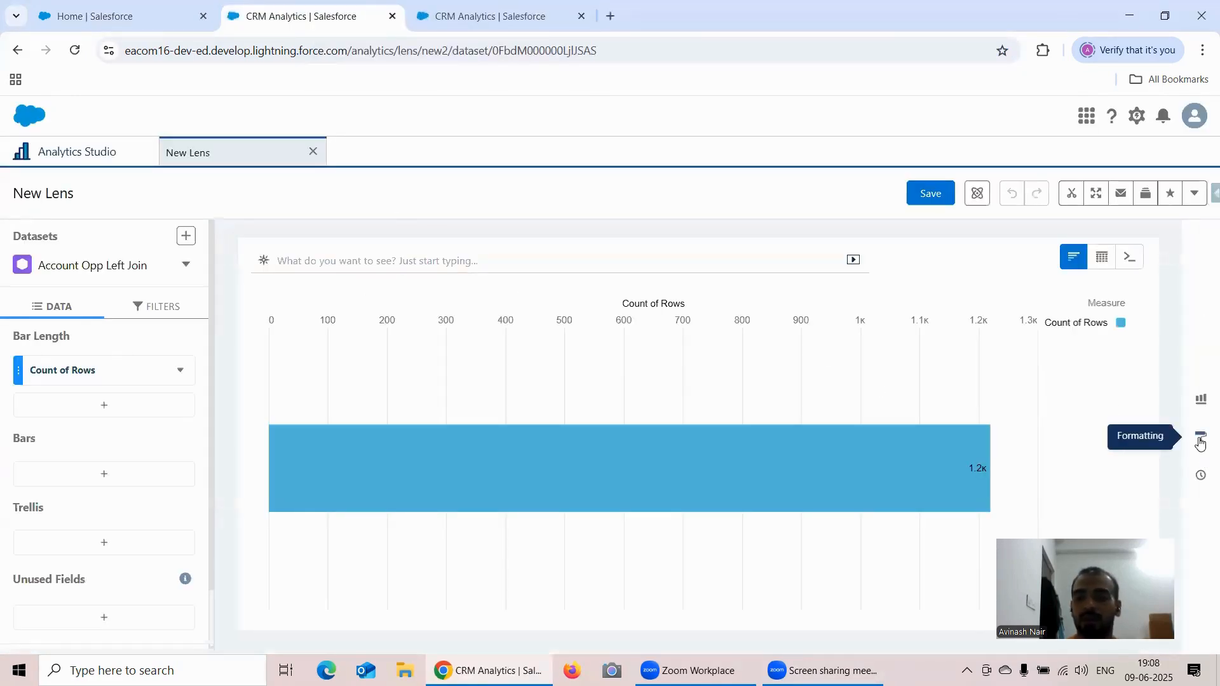
# - Change the lens visualization from a bar to a Donut chart
pyautogui.click(1201, 399)
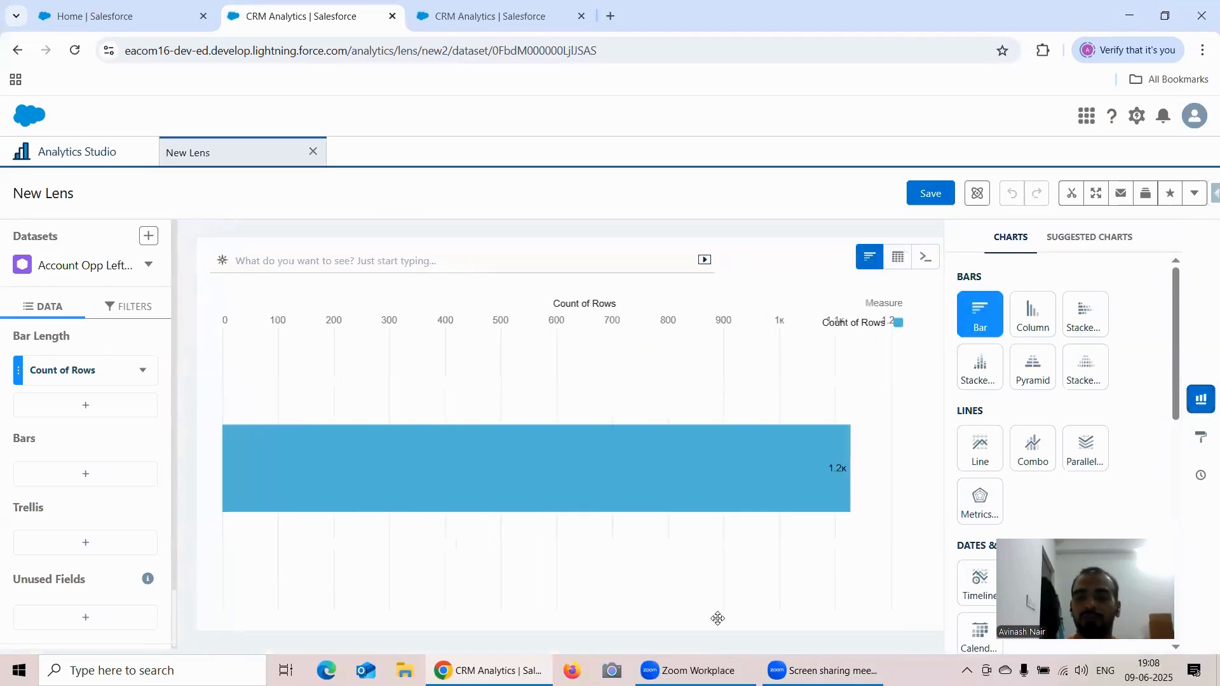
pyautogui.scroll(-6, 1029, 445)
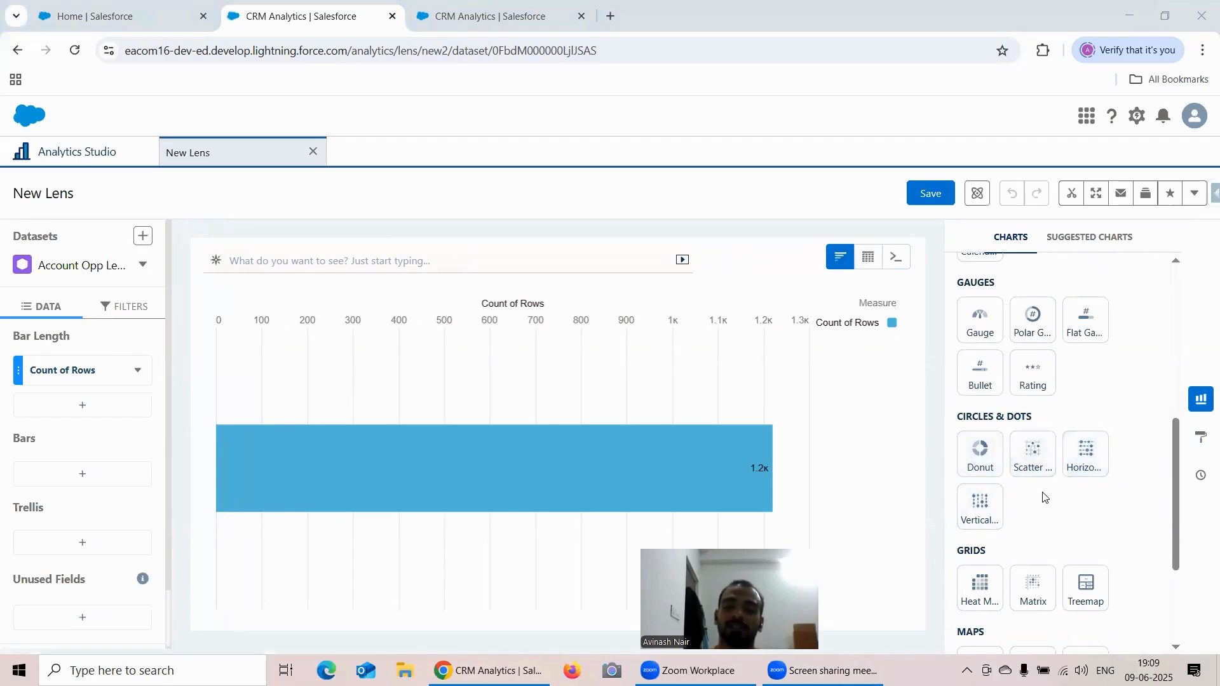
pyautogui.click(976, 456)
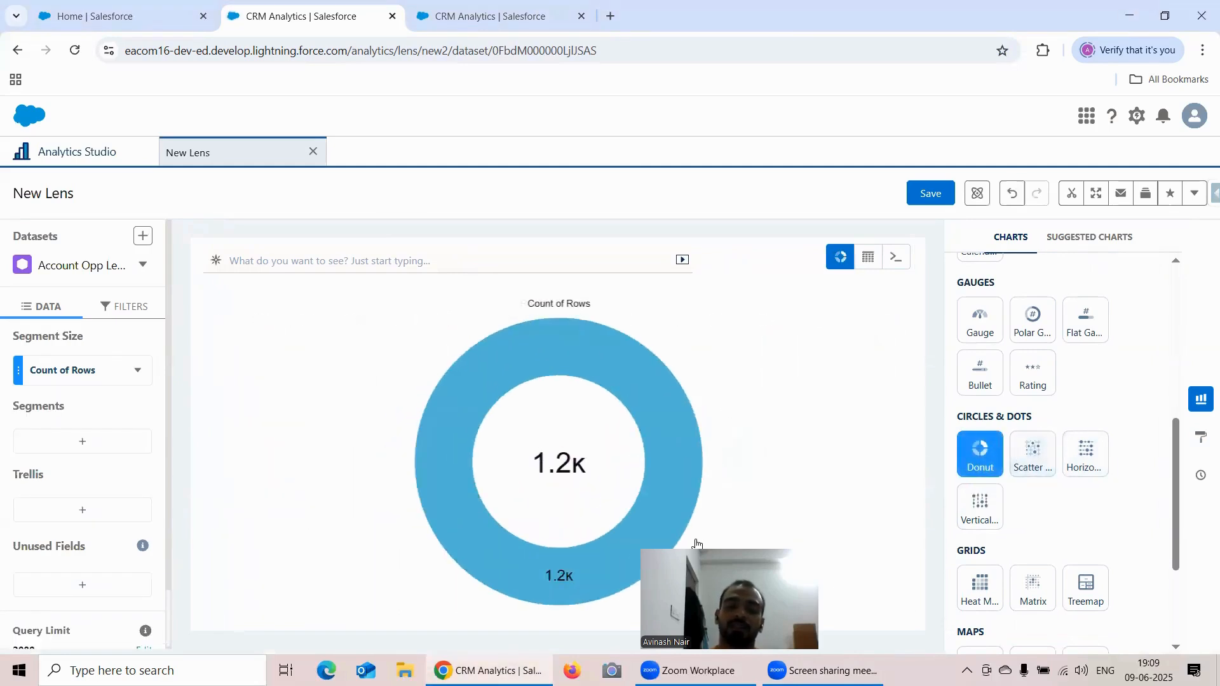
# - Examine the Legend and Donut Chart formatting options of the donut chart
pyautogui.click(1201, 437)
pyautogui.scroll(-4, 1119, 369)
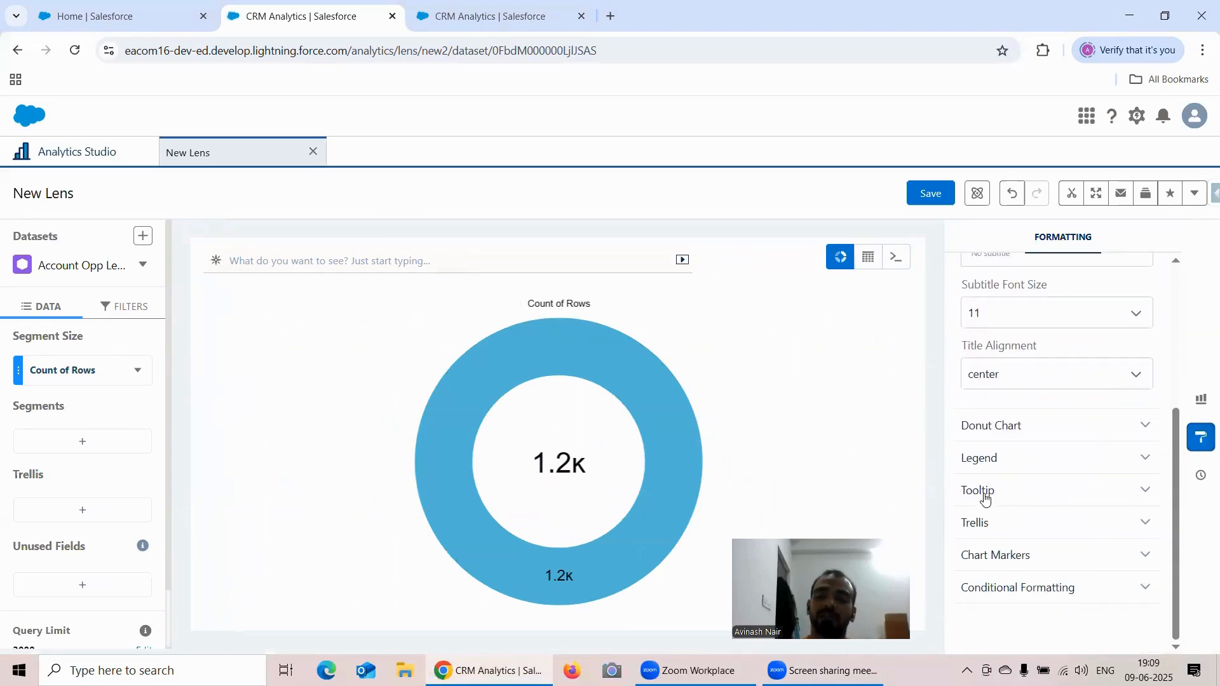
pyautogui.click(987, 460)
pyautogui.scroll(-3, 1042, 470)
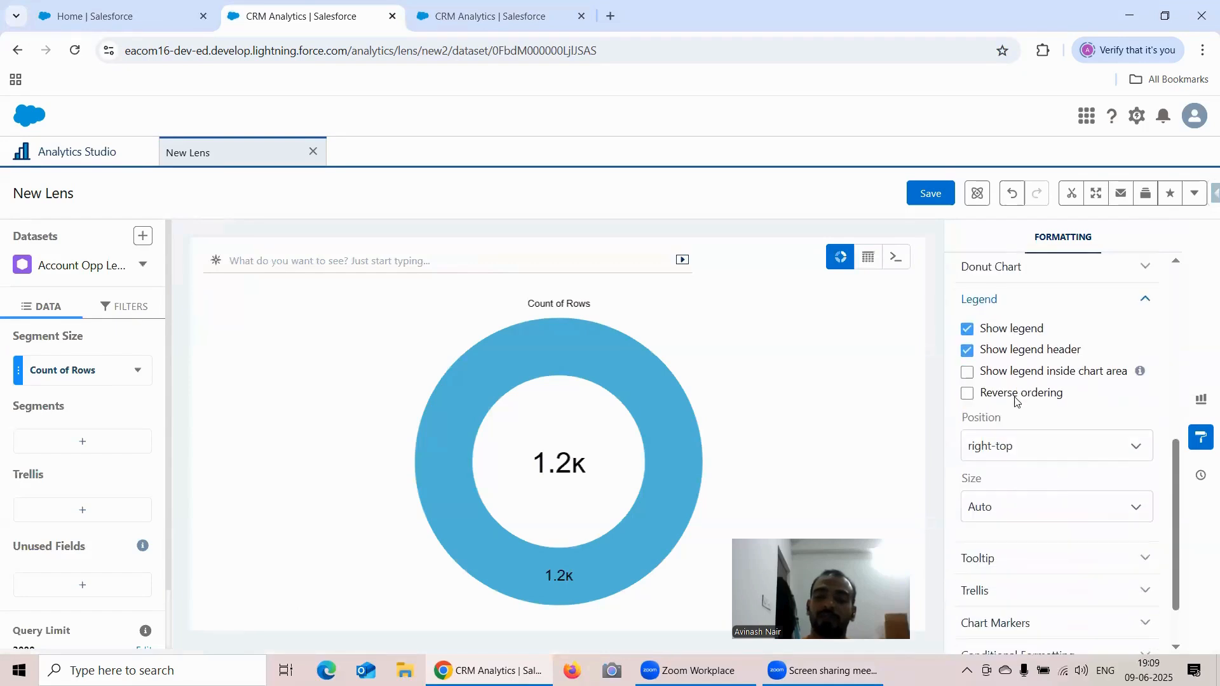
pyautogui.scroll(3, 1017, 399)
pyautogui.scroll(-4, 1030, 438)
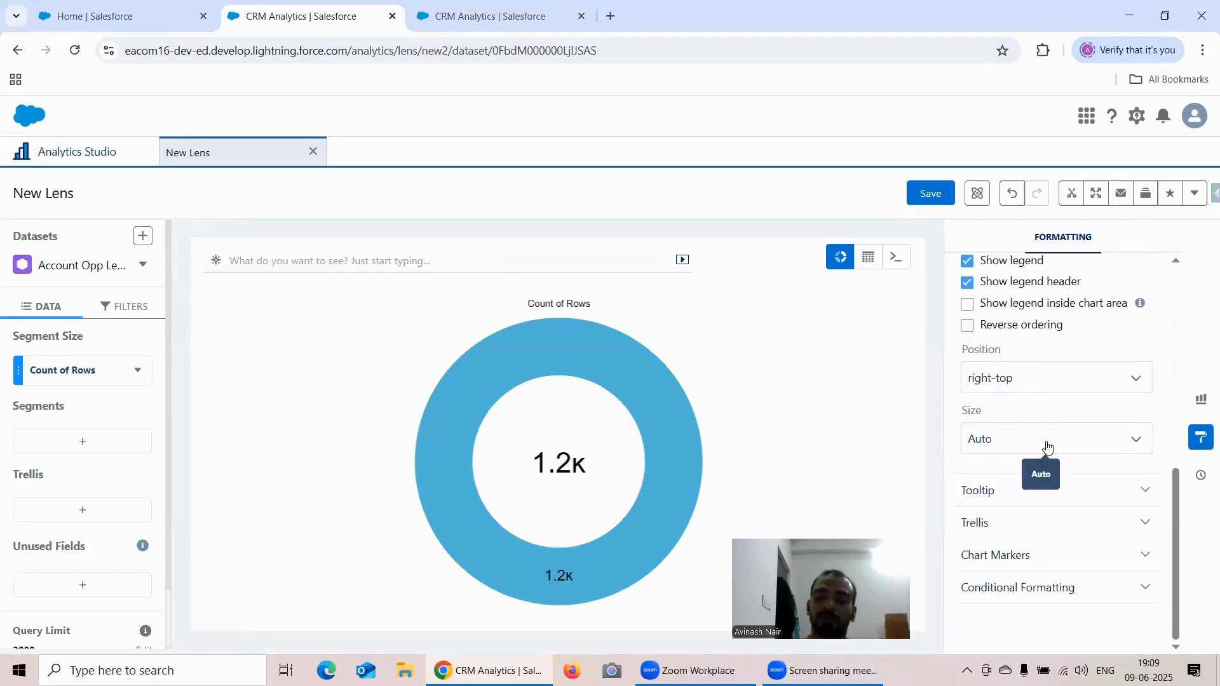
pyautogui.scroll(3, 1044, 450)
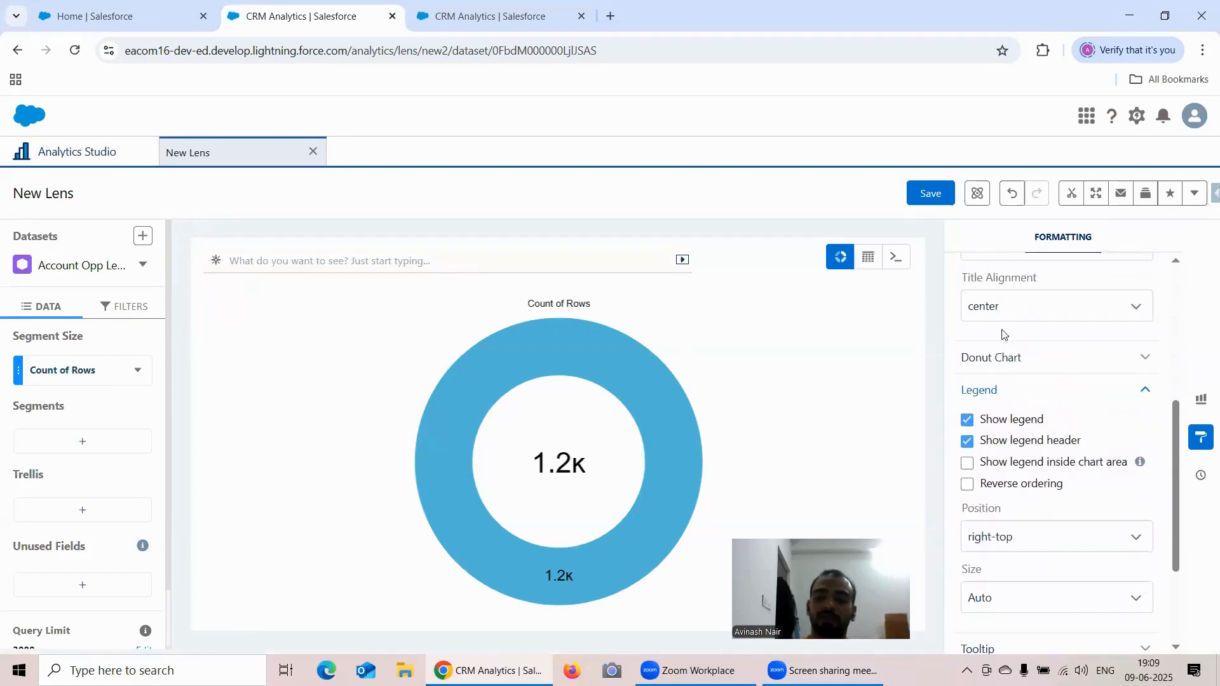
pyautogui.click(1012, 359)
pyautogui.scroll(-2, 1083, 410)
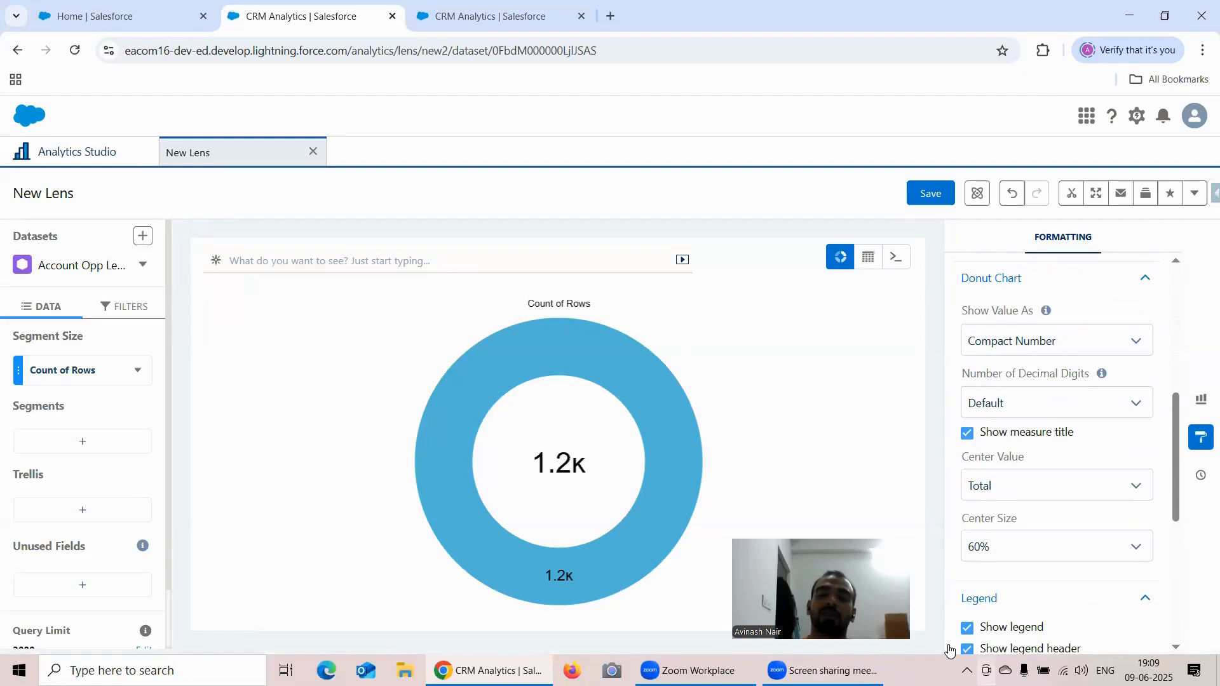
# - Try None for the donut's Show Value As setting, and restore Compact Number
pyautogui.click(1043, 343)
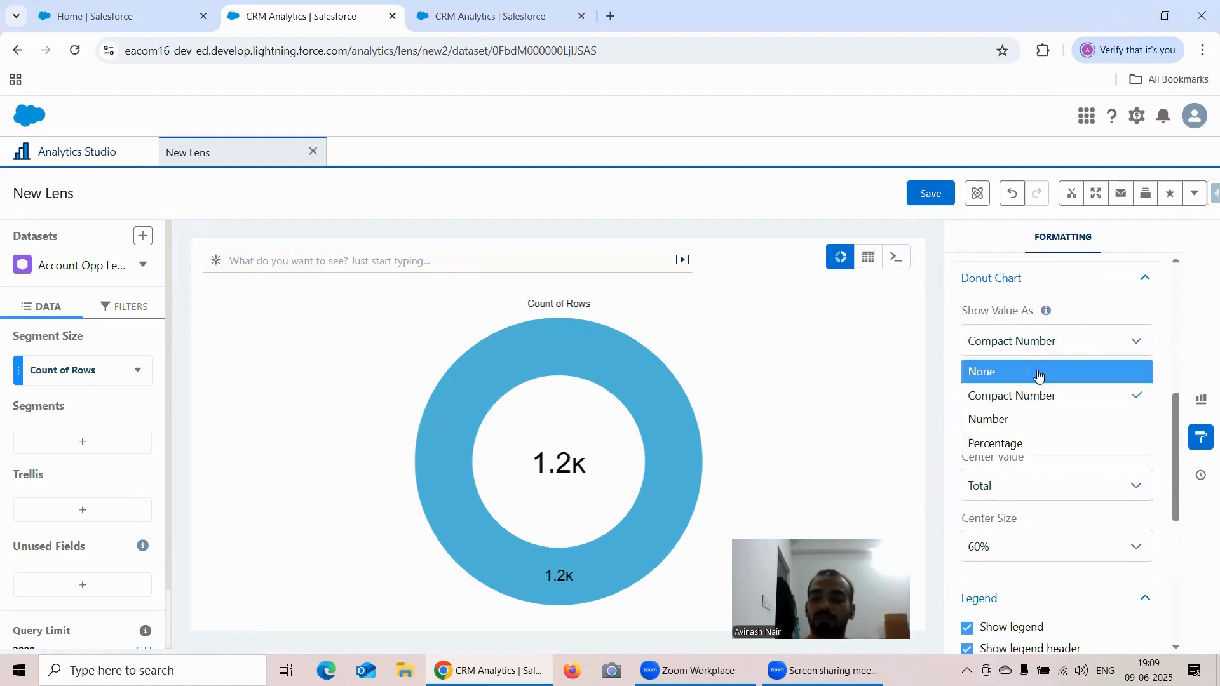
pyautogui.click(1036, 372)
pyautogui.click(1040, 346)
pyautogui.click(1028, 405)
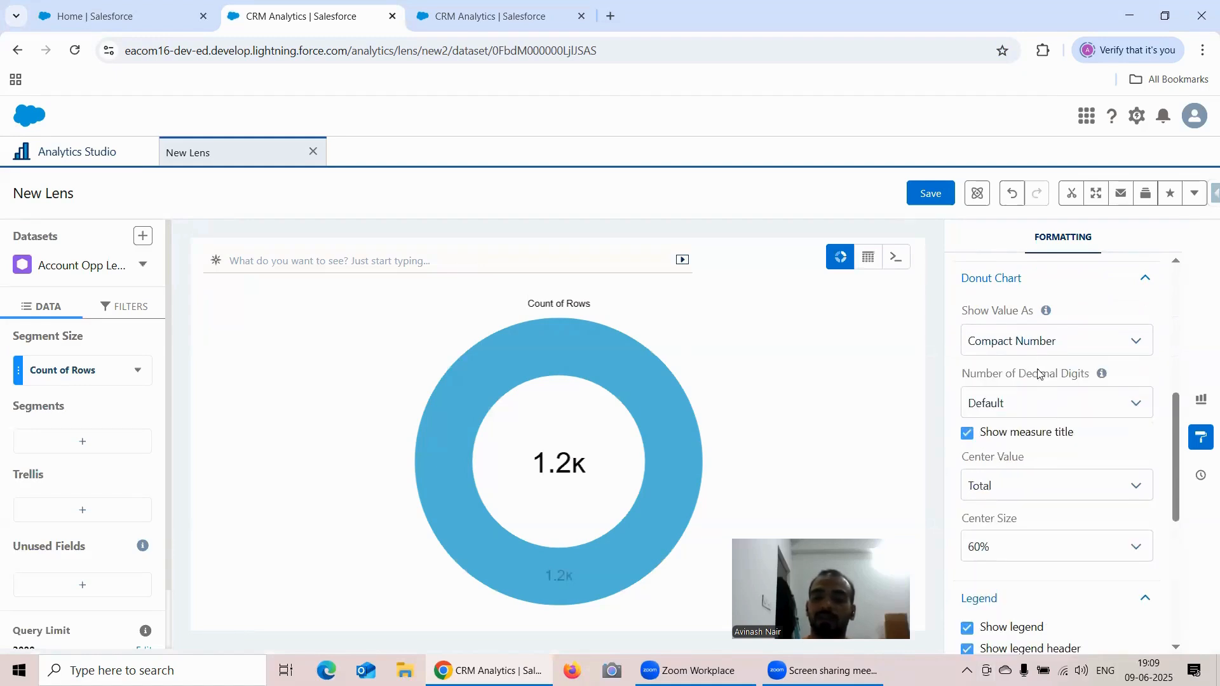
# - Try None as the donut's Center Value, and restore Total
pyautogui.scroll(-3, 1085, 420)
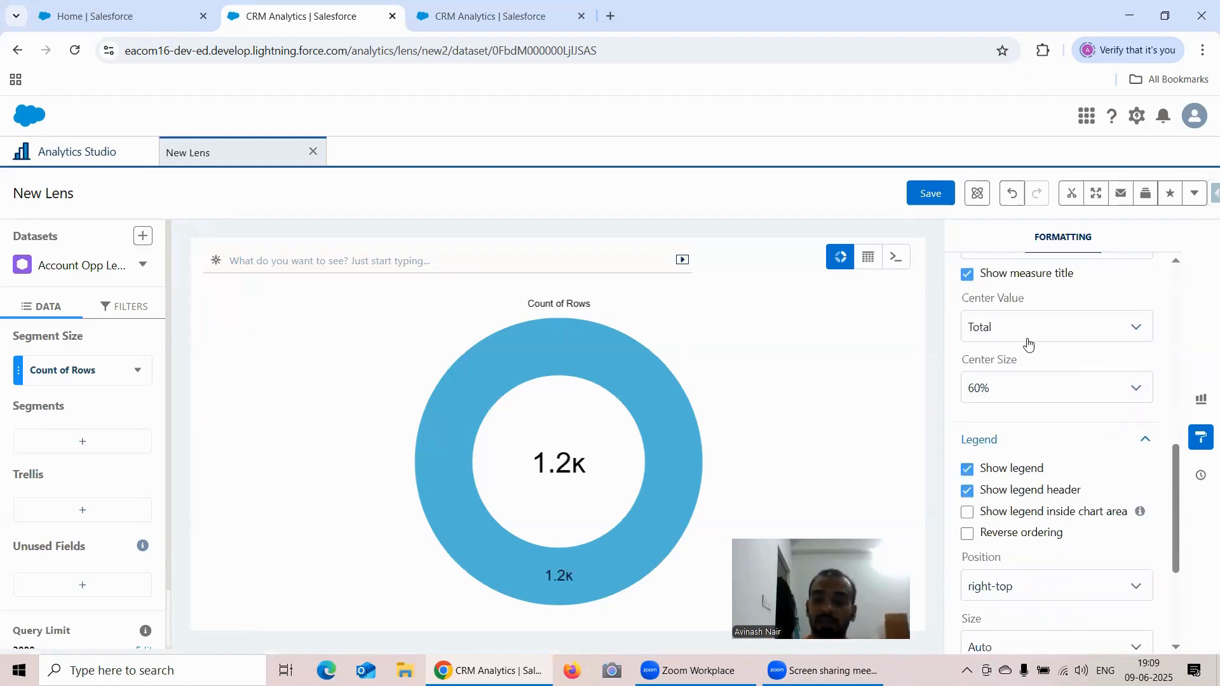
pyautogui.click(1024, 334)
pyautogui.click(1028, 354)
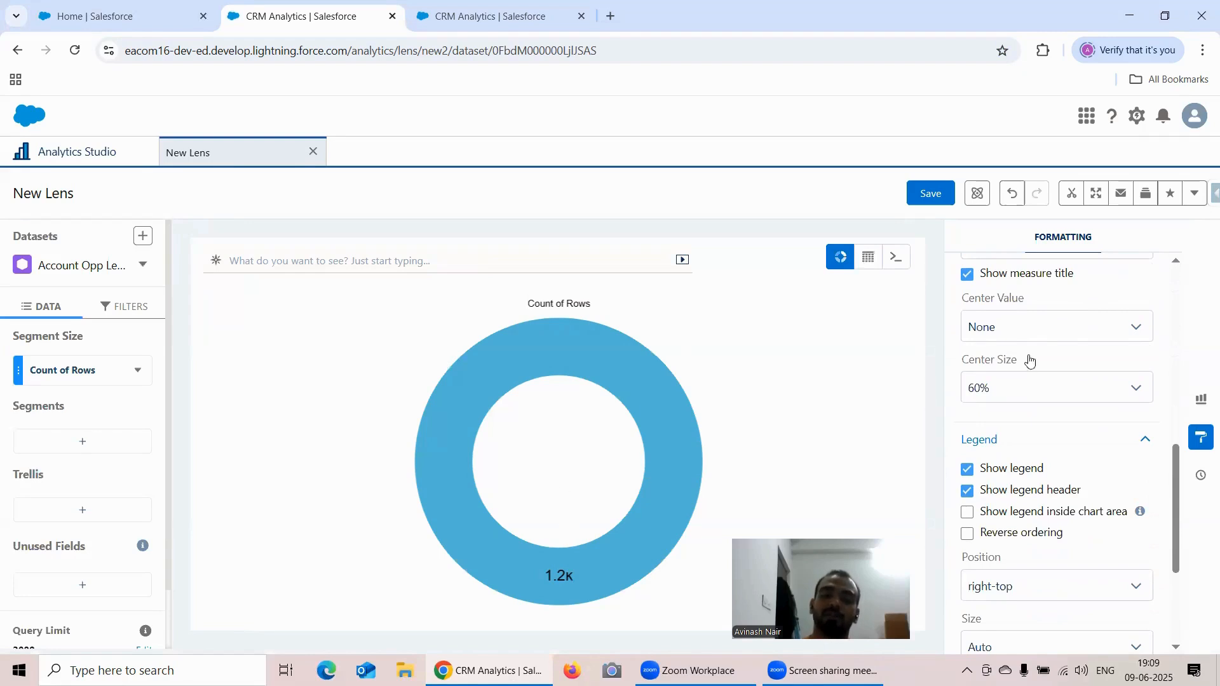
pyautogui.click(1035, 337)
pyautogui.click(1029, 383)
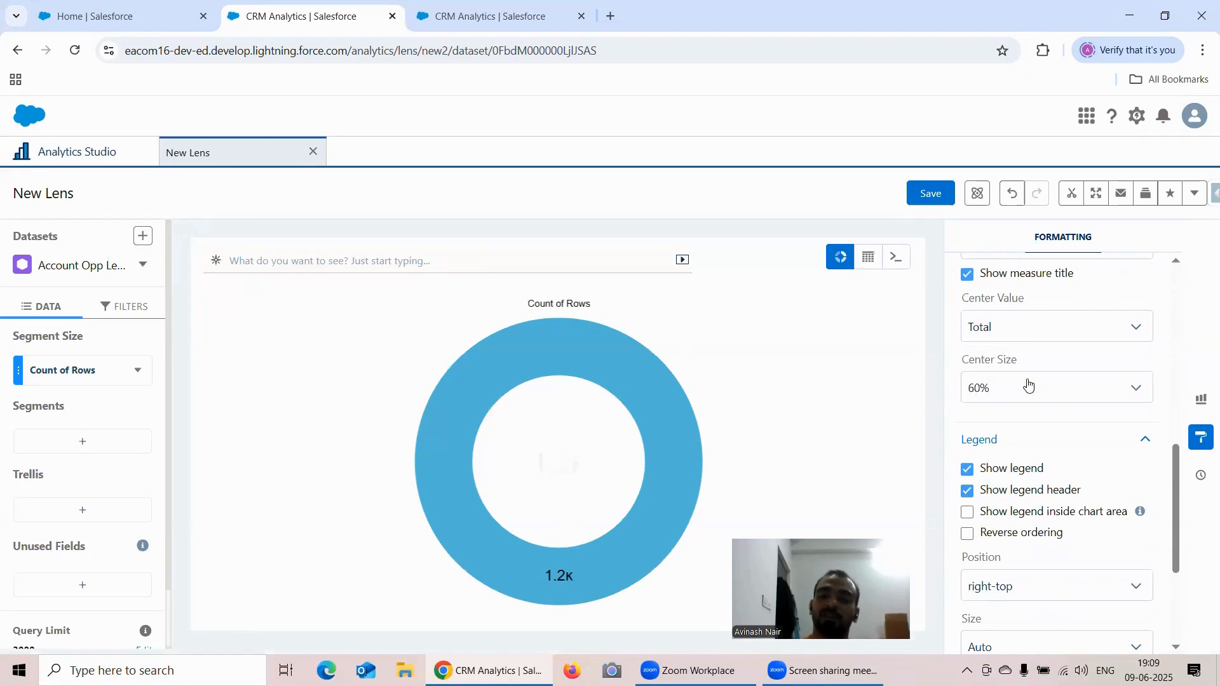
# - Set the donut's Center Value to Custom Text reading "Donut Shaped"
pyautogui.click(1028, 328)
pyautogui.click(1032, 407)
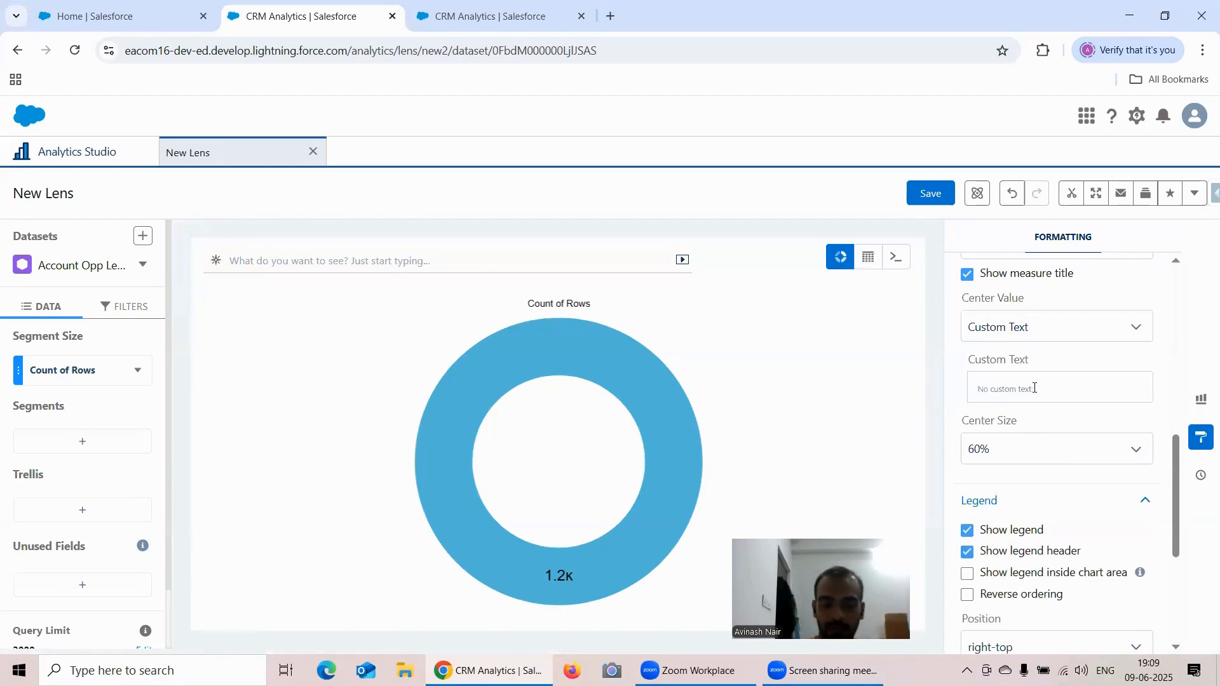
pyautogui.write('Donut ')
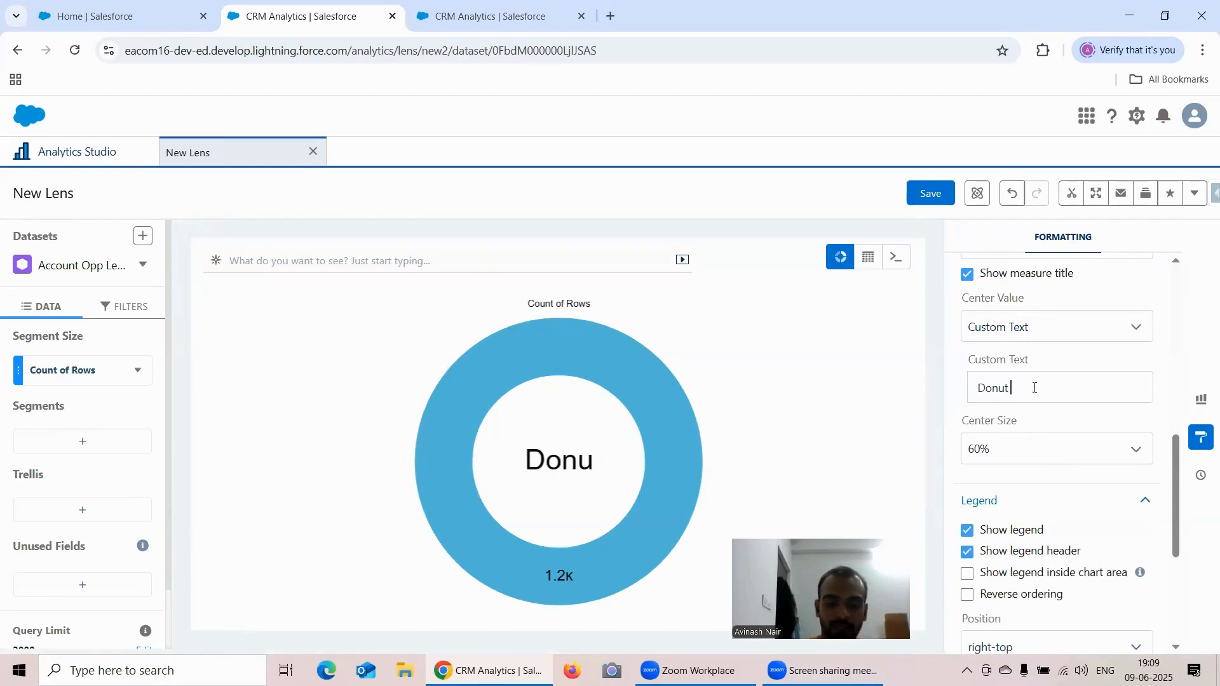
pyautogui.write('Shaped')
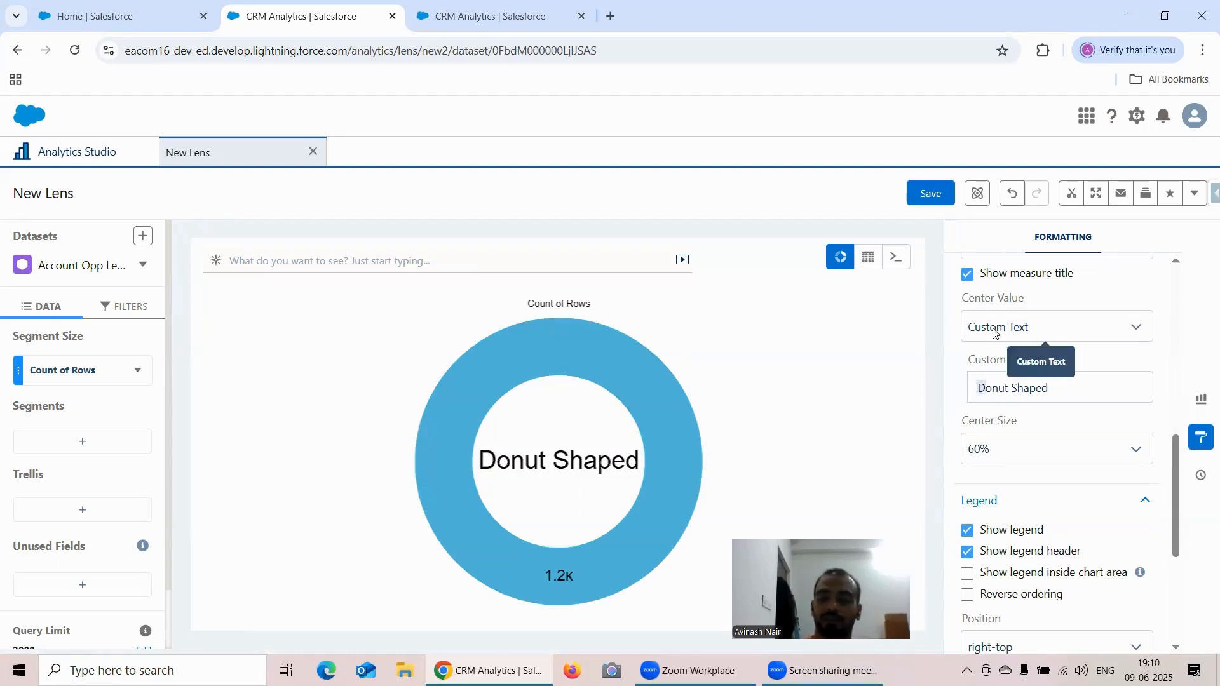
# - Try donut Center Size values of 0%, 10%, 20%, 40% and 100%
pyautogui.click(1014, 452)
pyautogui.click(1010, 483)
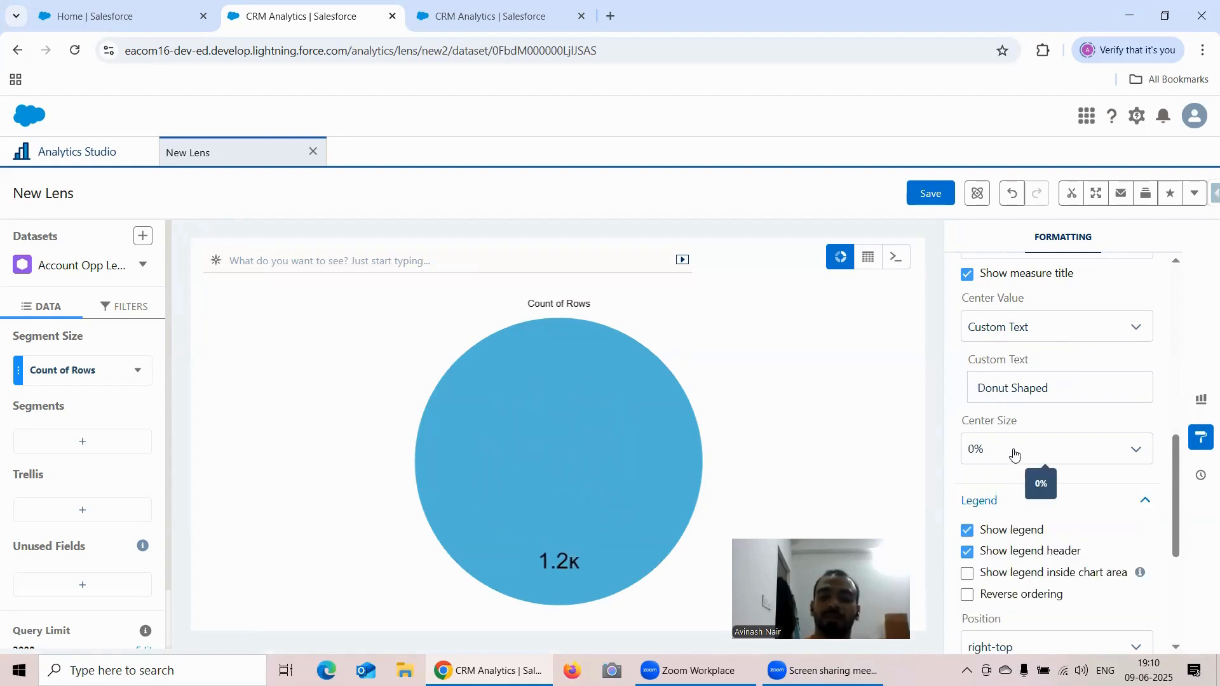
pyautogui.click(1014, 453)
pyautogui.click(1013, 503)
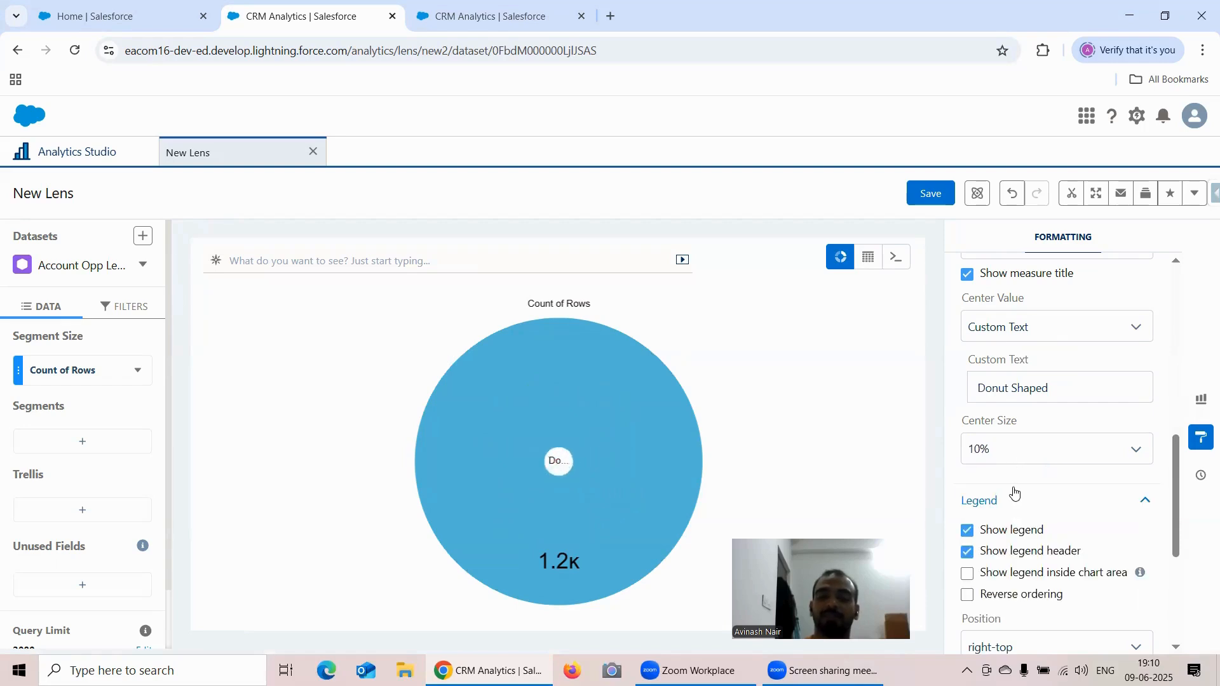
pyautogui.click(1013, 454)
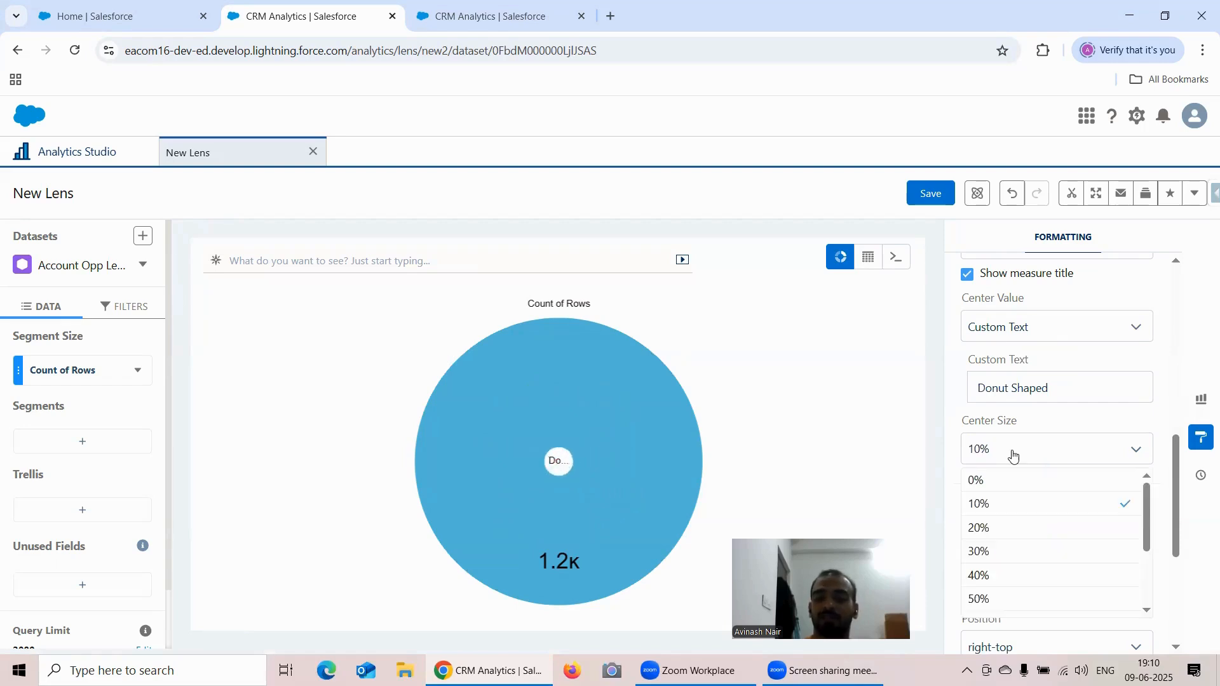
pyautogui.click(1010, 526)
pyautogui.click(1003, 440)
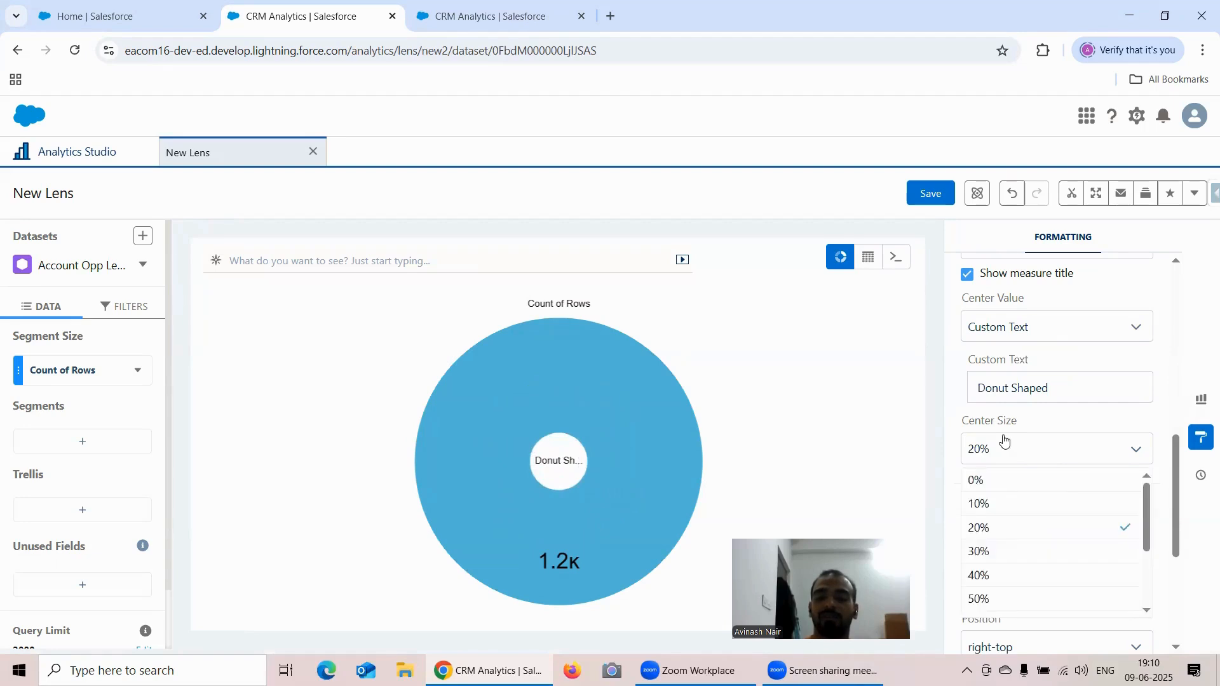
pyautogui.click(1017, 575)
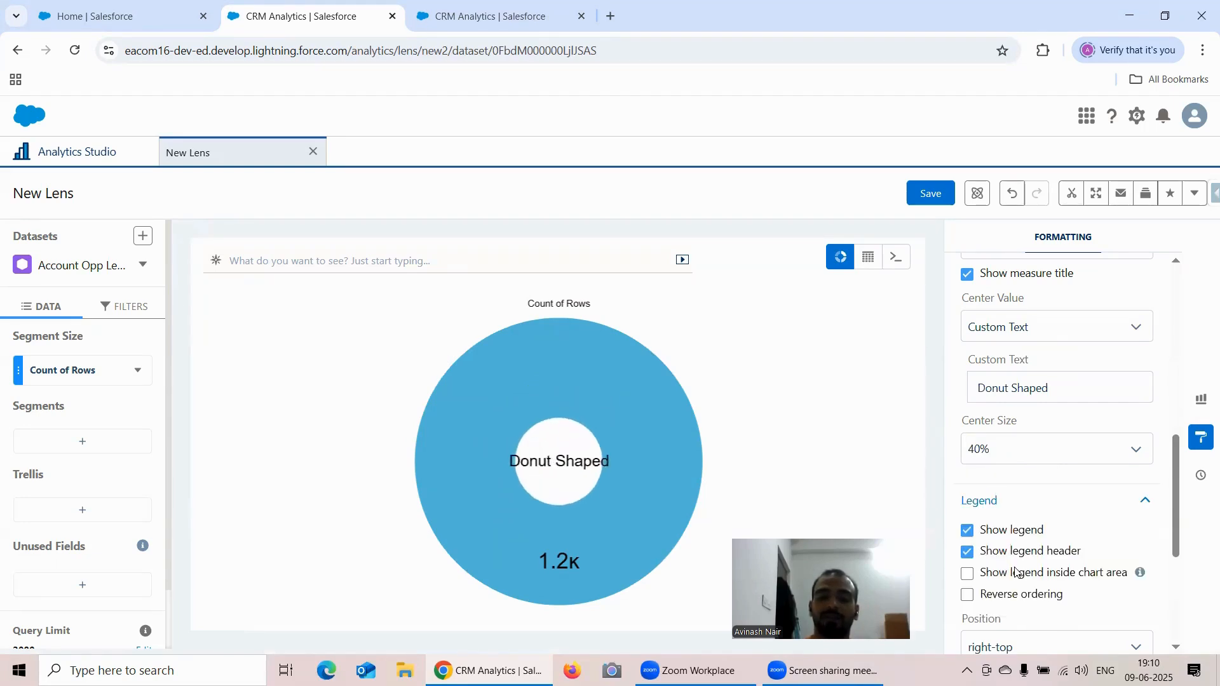
pyautogui.click(1001, 451)
pyautogui.scroll(-3, 1029, 567)
pyautogui.click(1023, 601)
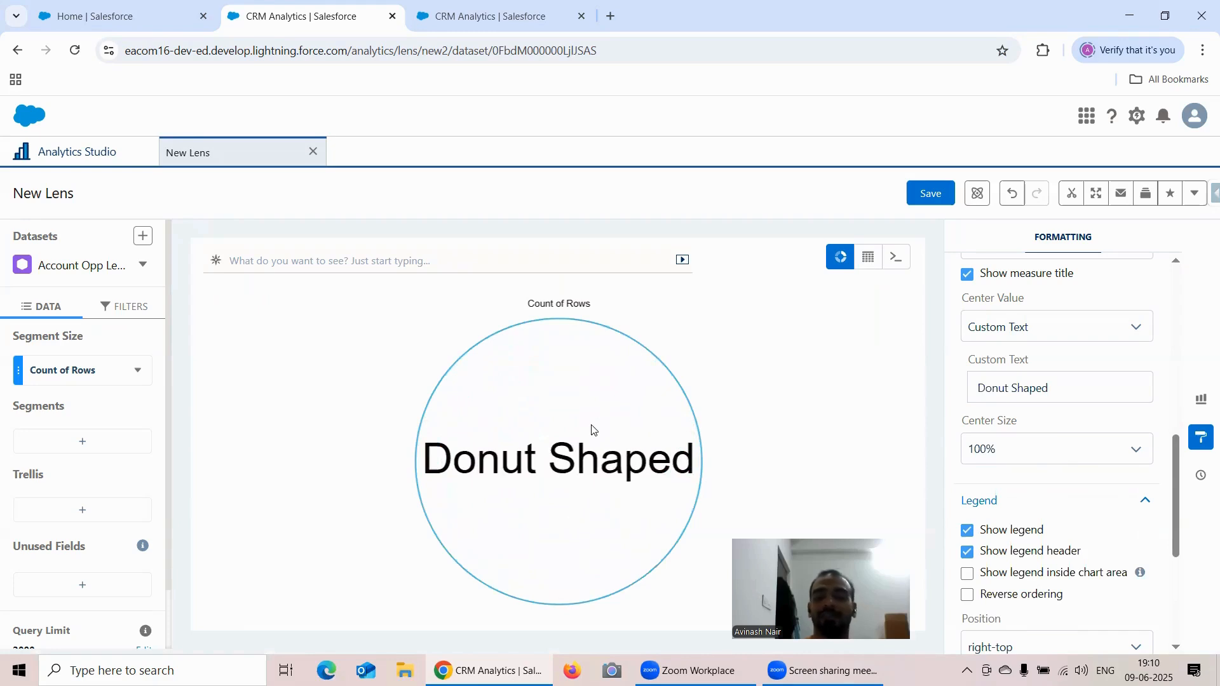
# - Reduce the donut's Center Size through 90% and 80% to 70%
pyautogui.click(1050, 451)
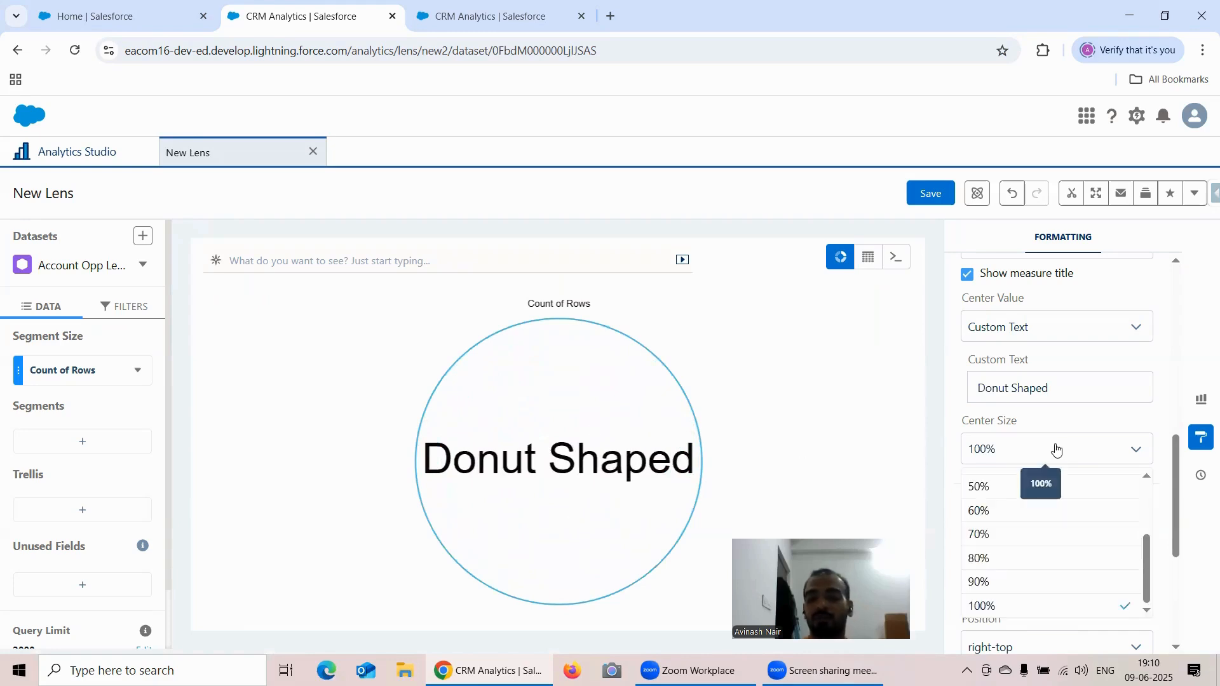
pyautogui.scroll(-3, 1042, 483)
pyautogui.click(988, 421)
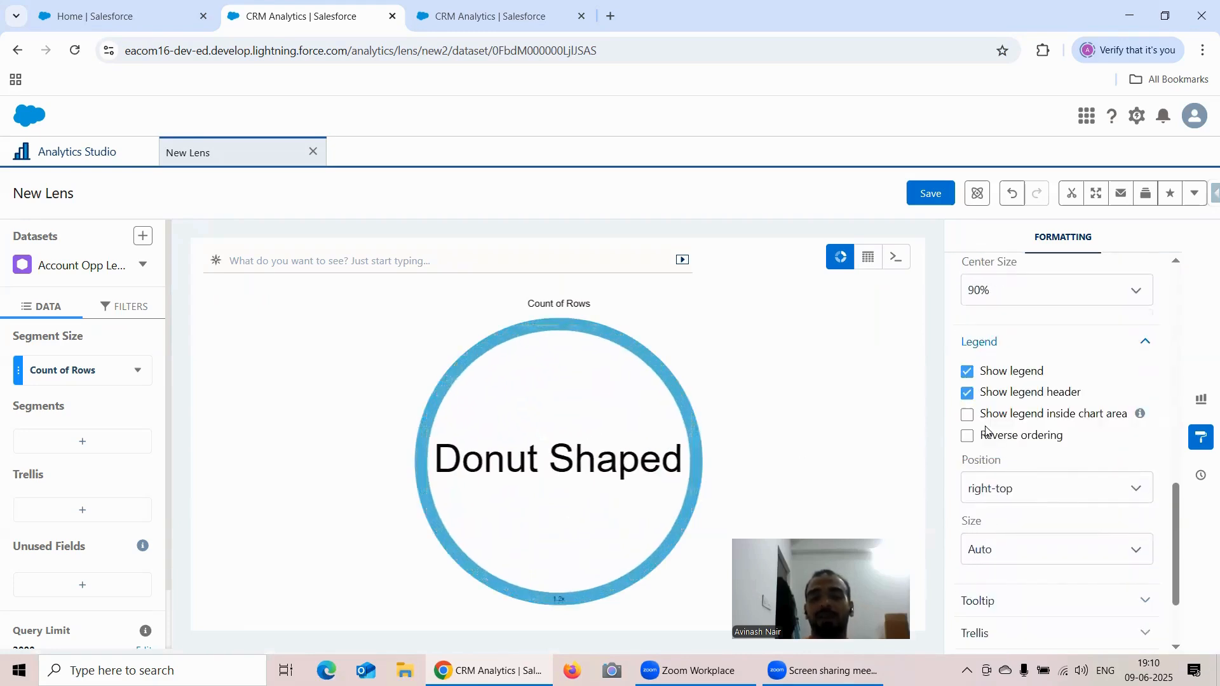
pyautogui.click(1038, 299)
pyautogui.click(1020, 399)
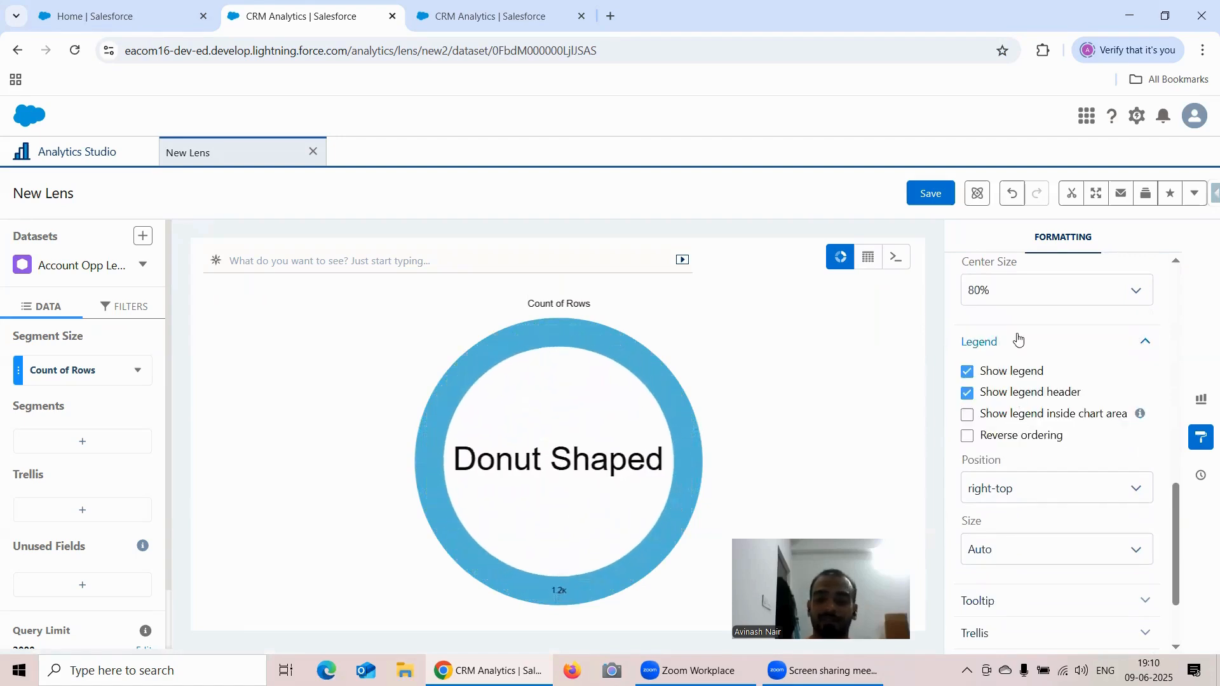
pyautogui.click(1014, 299)
pyautogui.click(1023, 380)
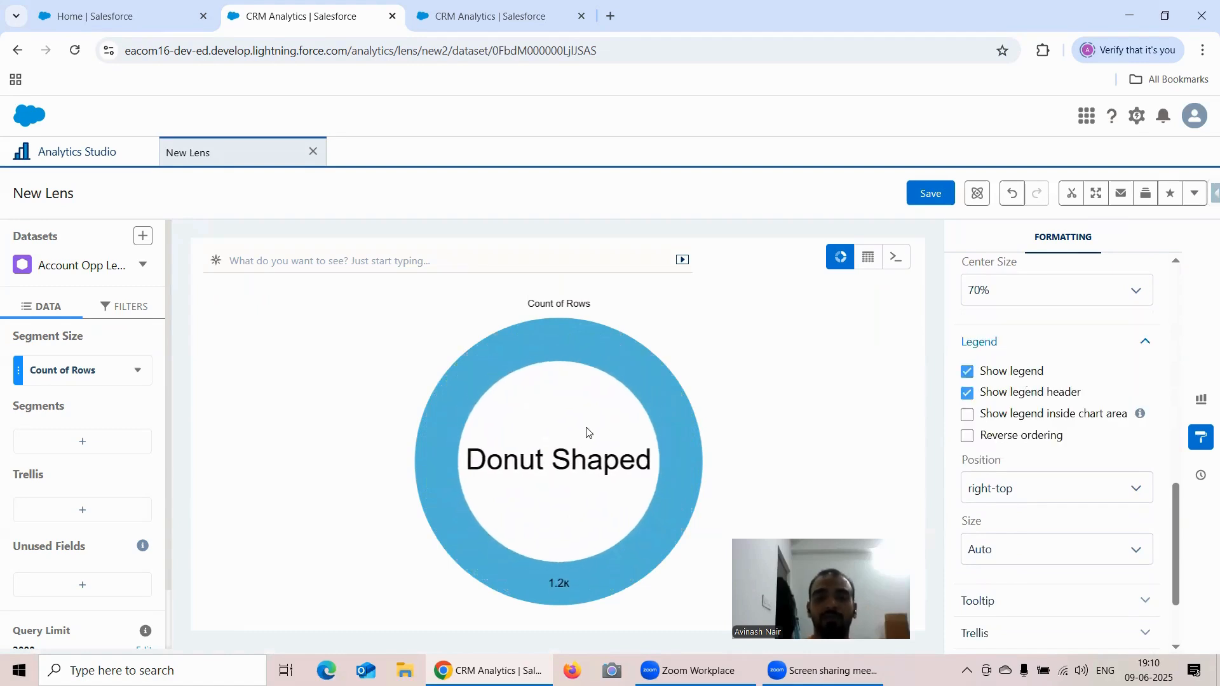
pyautogui.scroll(-1, 1080, 391)
pyautogui.scroll(3, 1079, 388)
pyautogui.scroll(-1, 1076, 383)
pyautogui.scroll(1, 1076, 385)
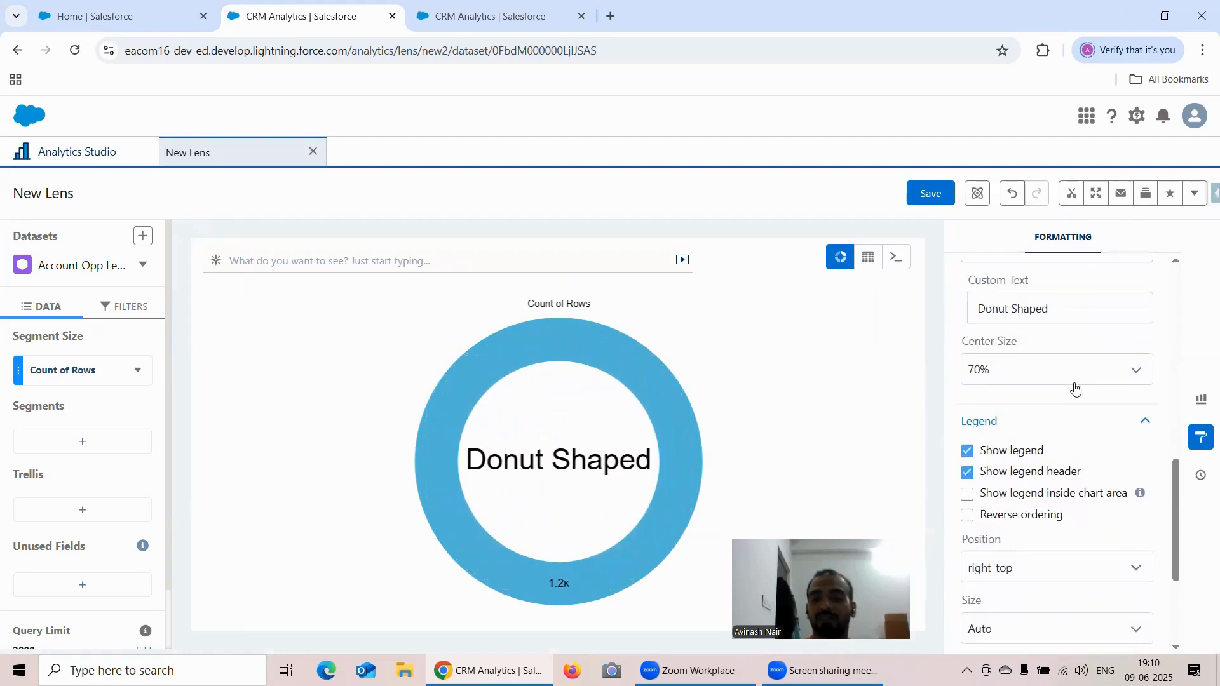
pyautogui.scroll(-1, 1076, 389)
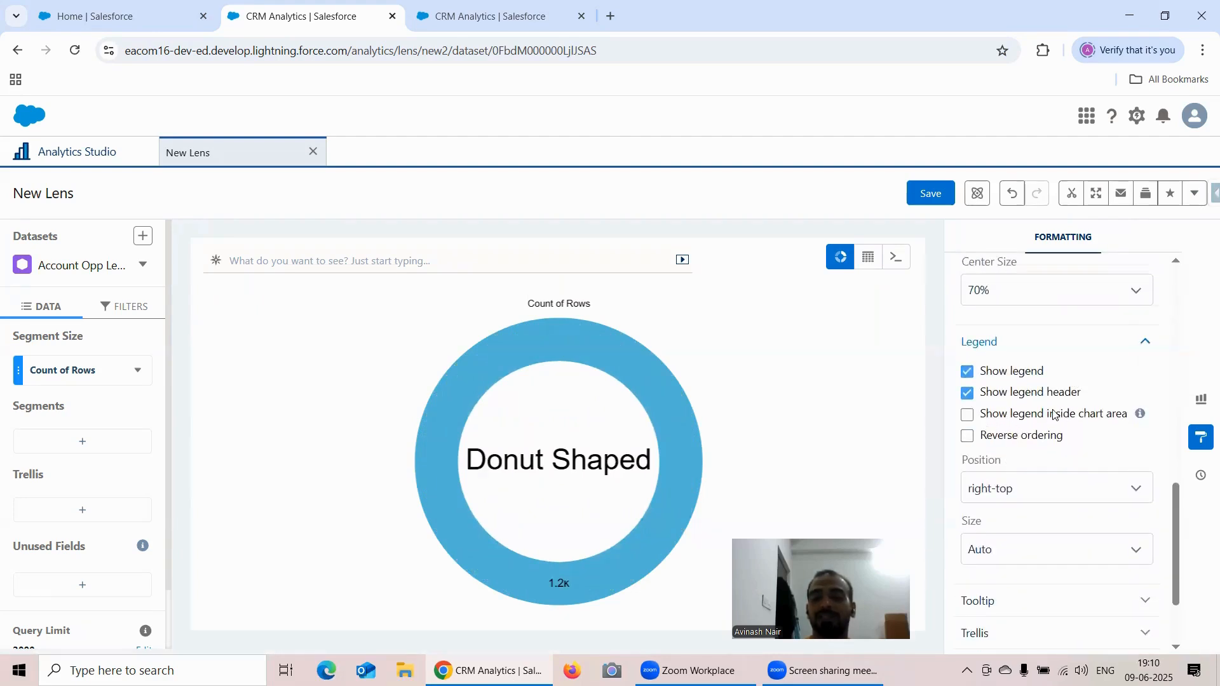
pyautogui.scroll(-1, 1079, 400)
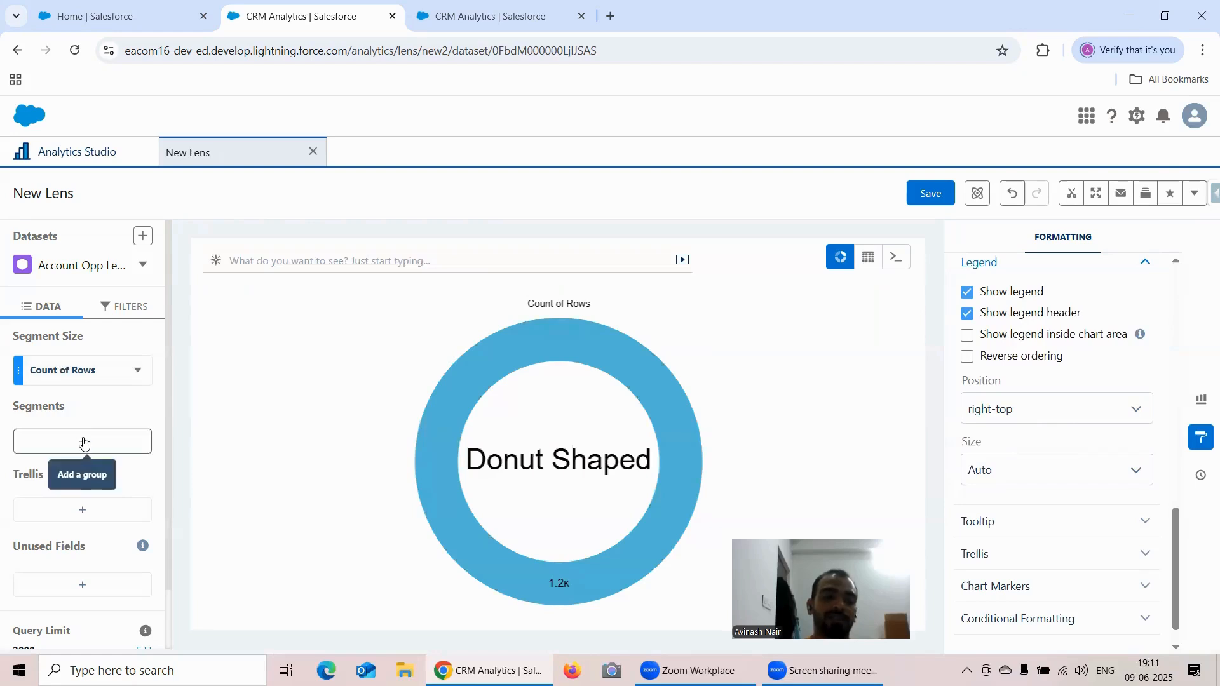
# - Start a second lens on the Account Opp Left Join dataset and change its chart type to Donut
pyautogui.click(76, 153)
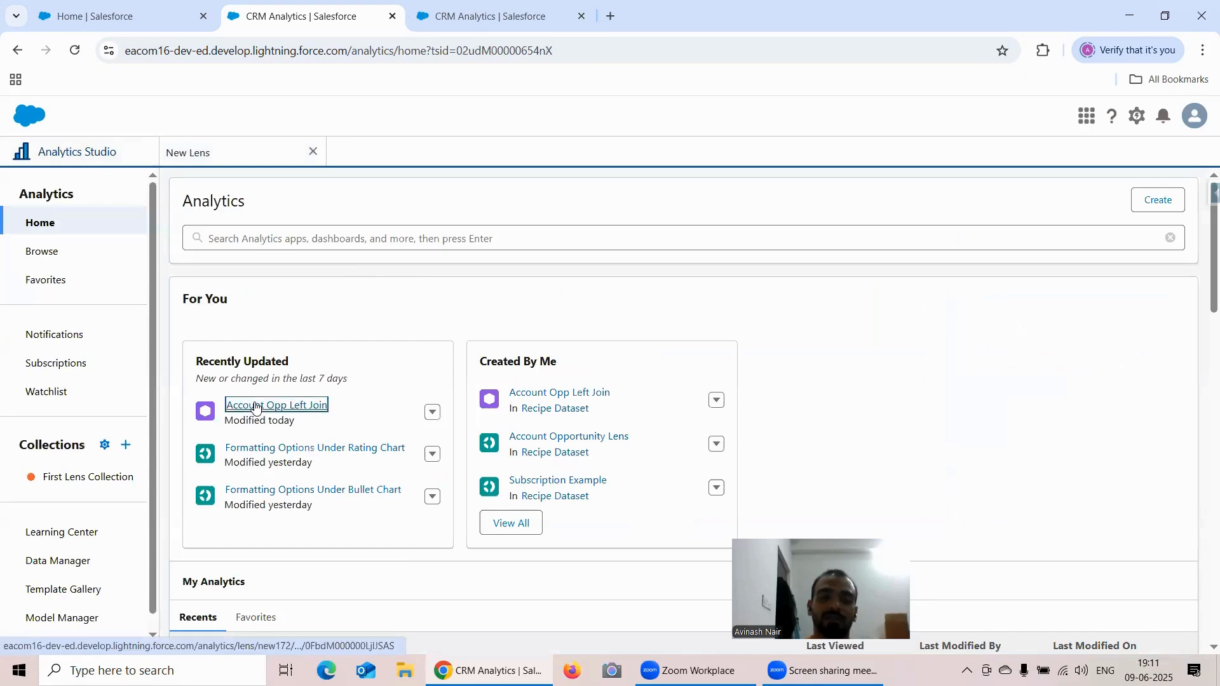
pyautogui.click(248, 407)
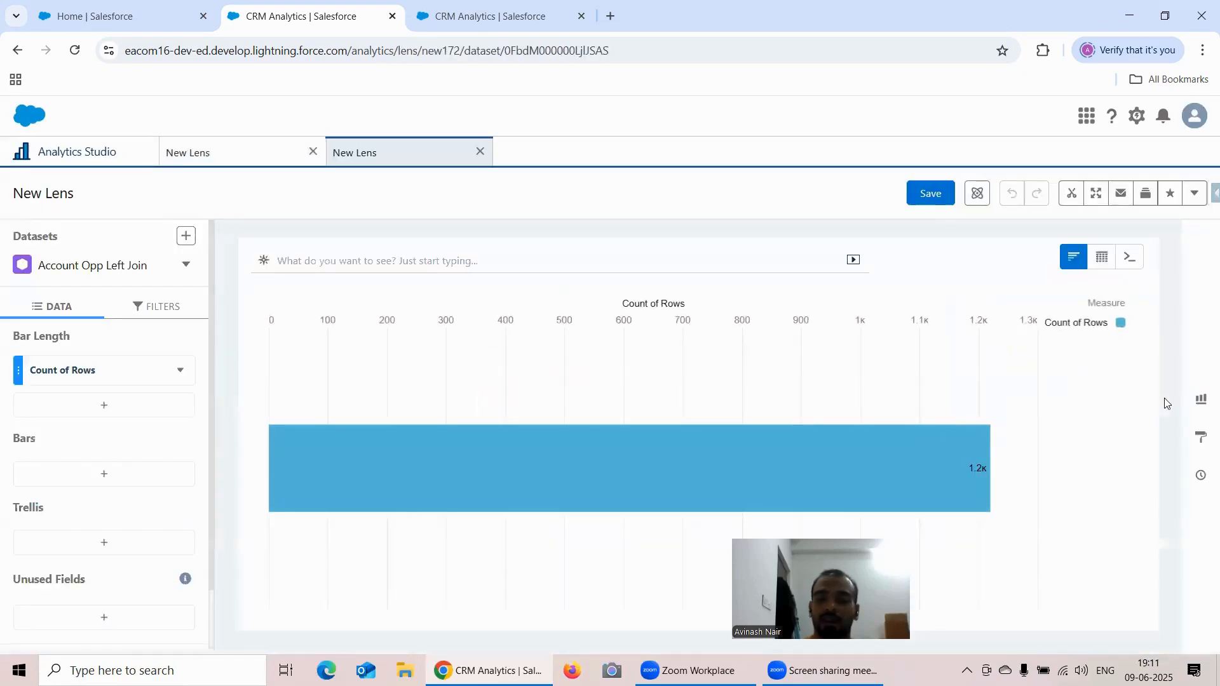
pyautogui.click(1201, 401)
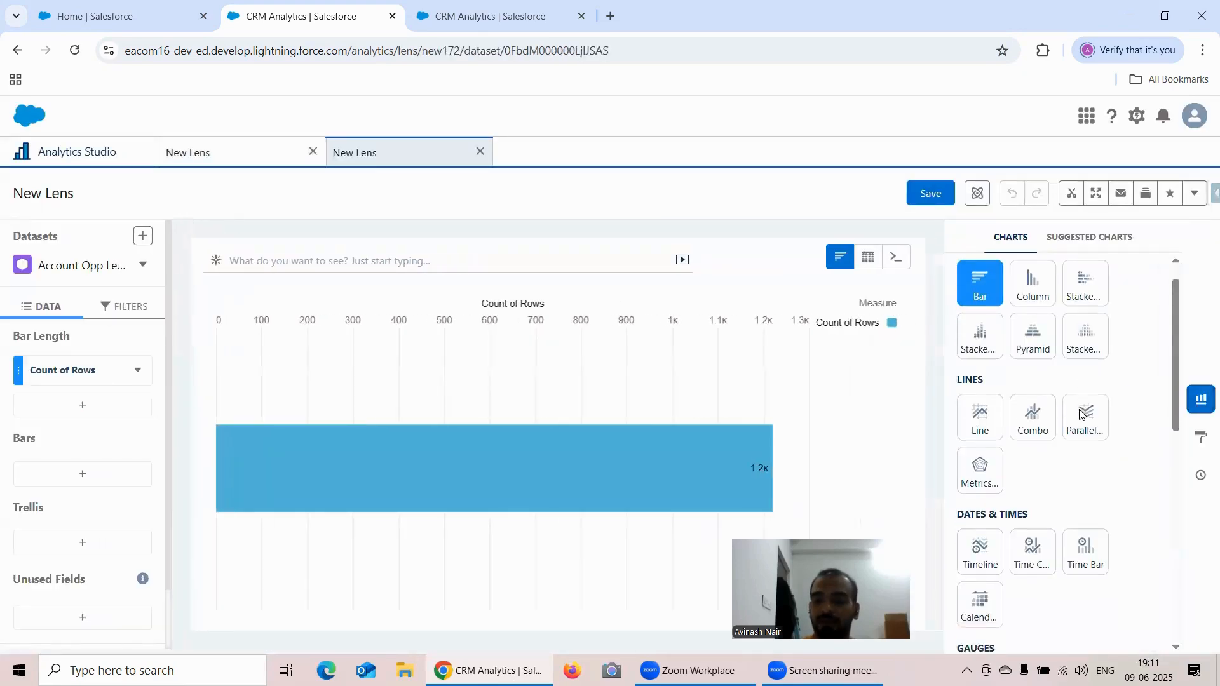
pyautogui.scroll(-5, 1081, 414)
pyautogui.scroll(-2, 1046, 441)
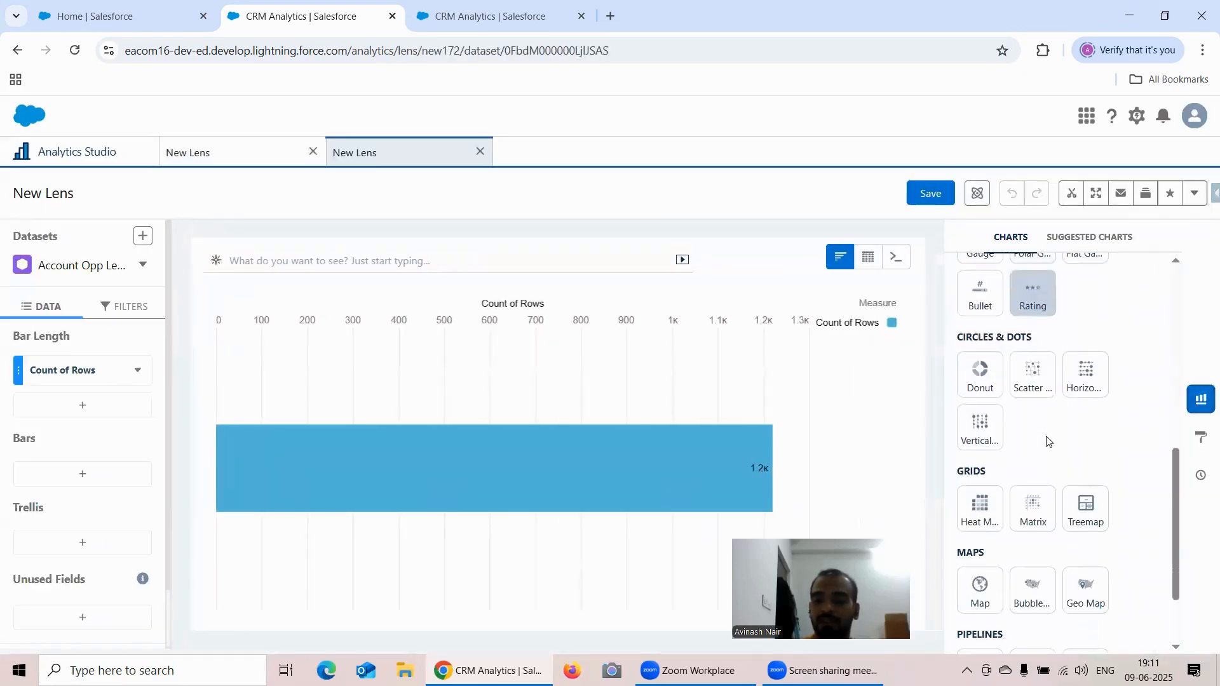
pyautogui.click(980, 372)
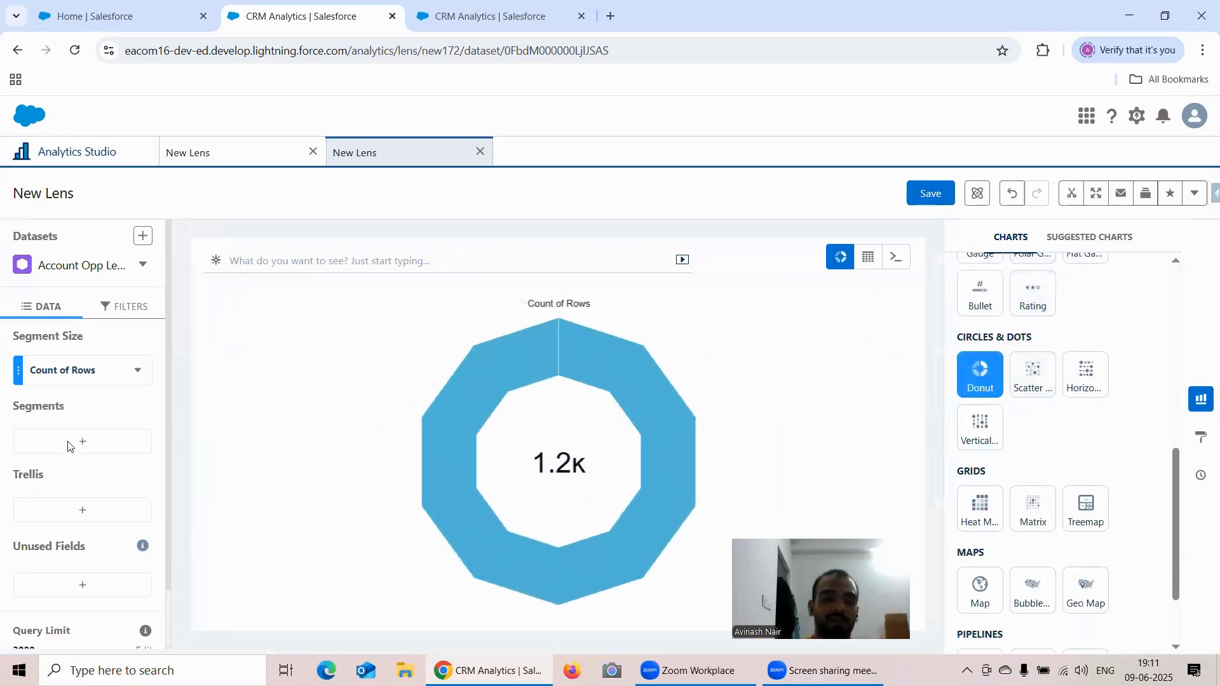
# - Group the donut's segments by Stage Bucket
pyautogui.click(71, 444)
pyautogui.scroll(-3, 274, 379)
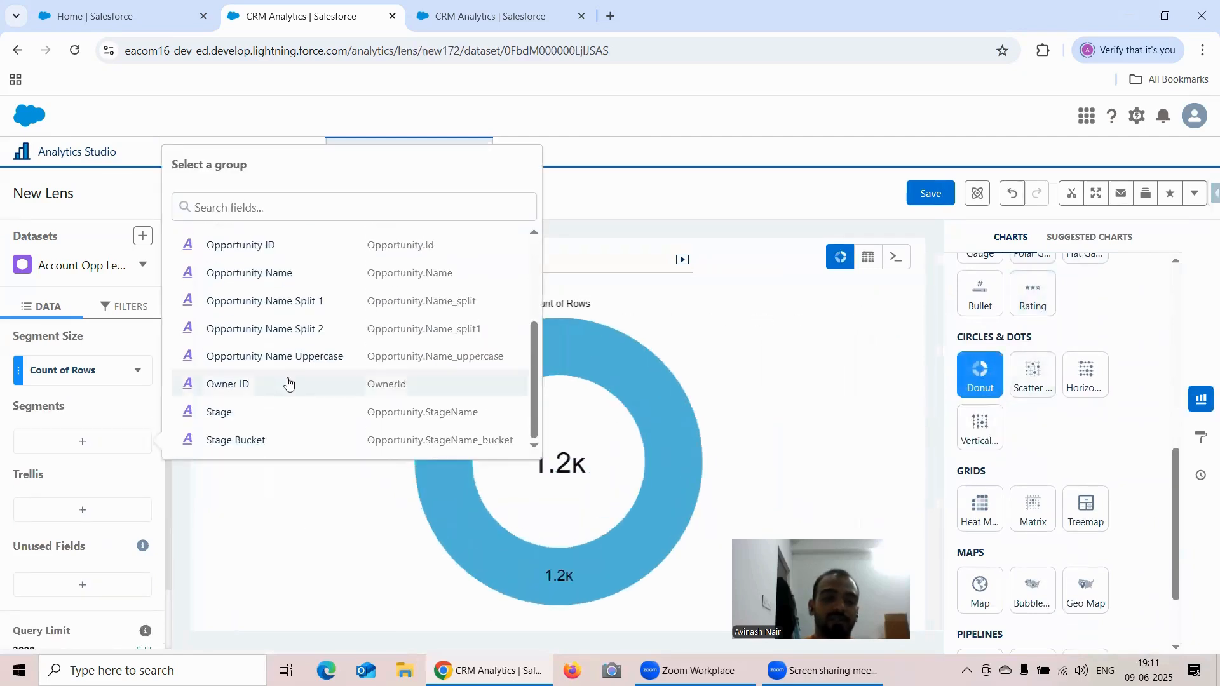
pyautogui.click(261, 447)
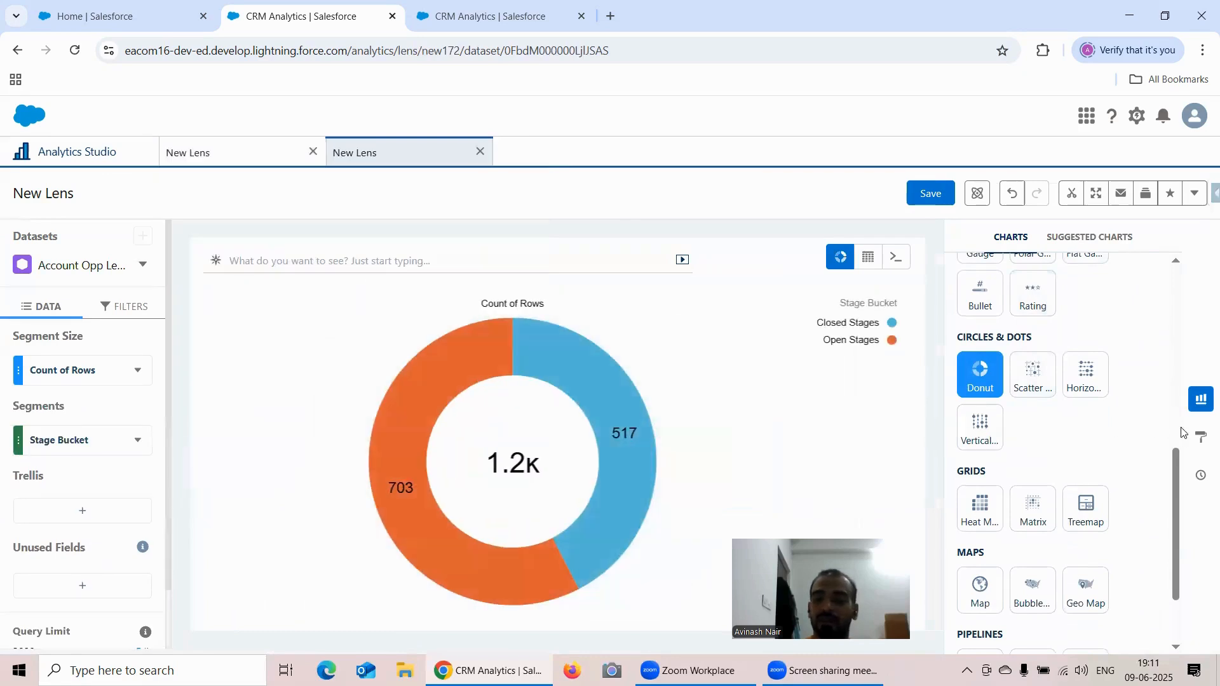
# - Open the Donut Chart formatting options and review the available Center Value choices
pyautogui.click(1202, 437)
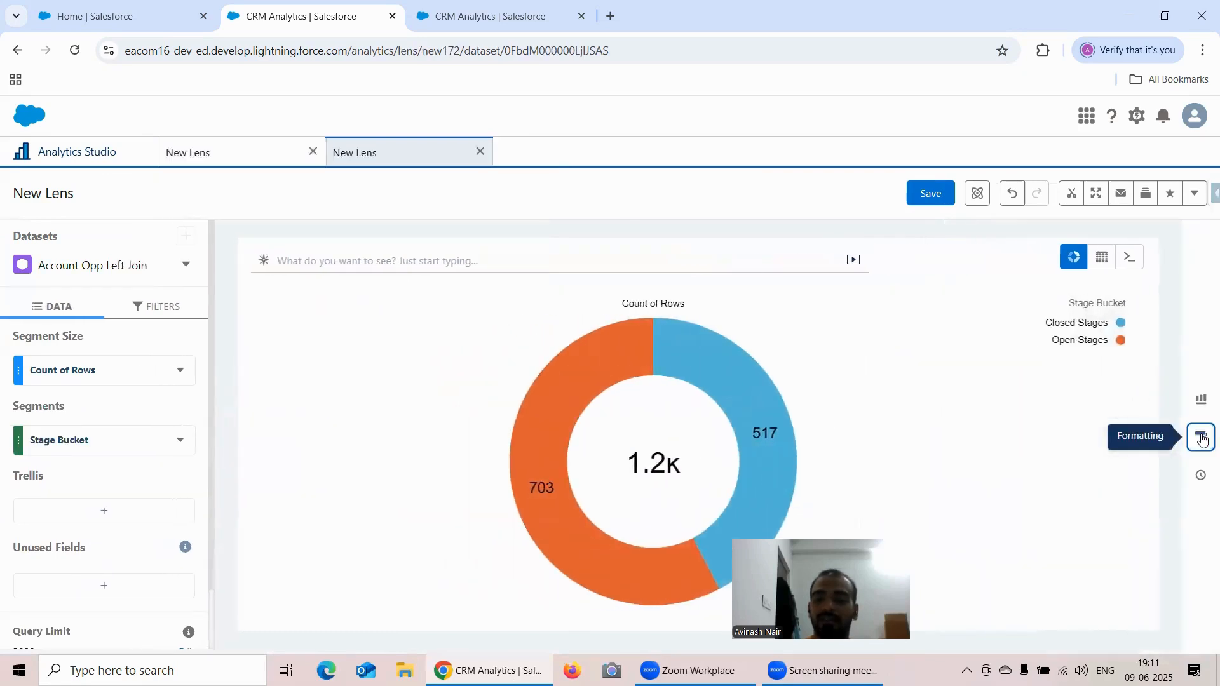
pyautogui.scroll(-4, 1053, 378)
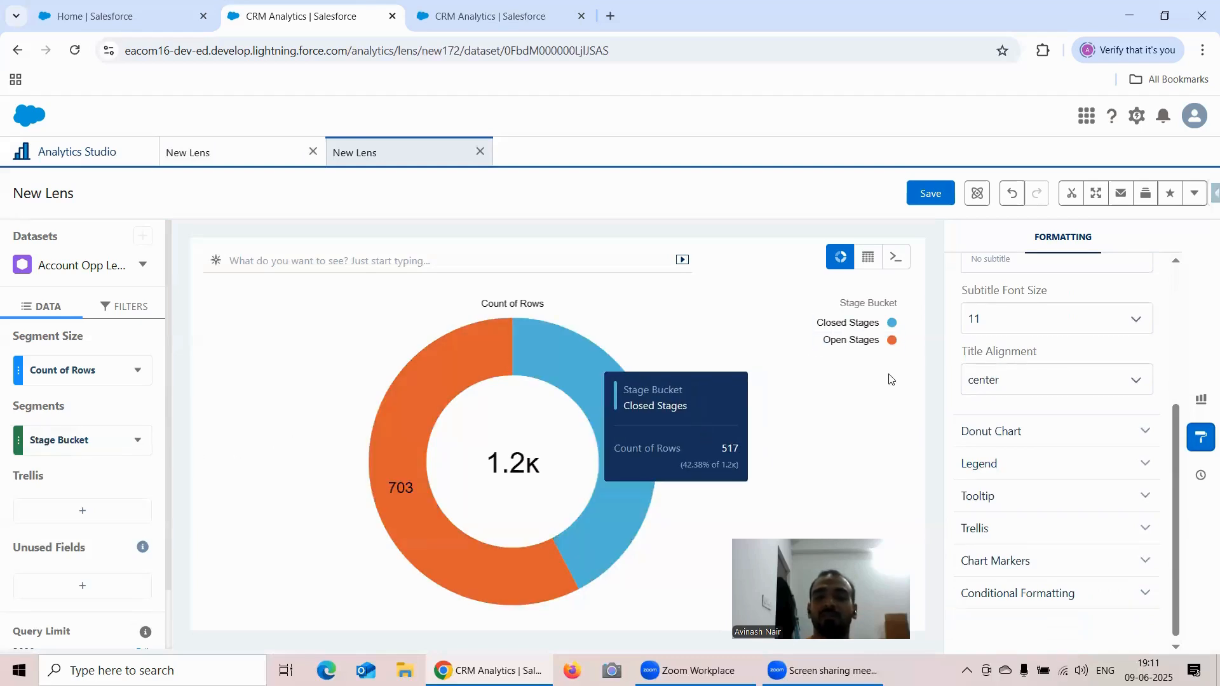
pyautogui.click(1058, 427)
pyautogui.scroll(-1, 1107, 376)
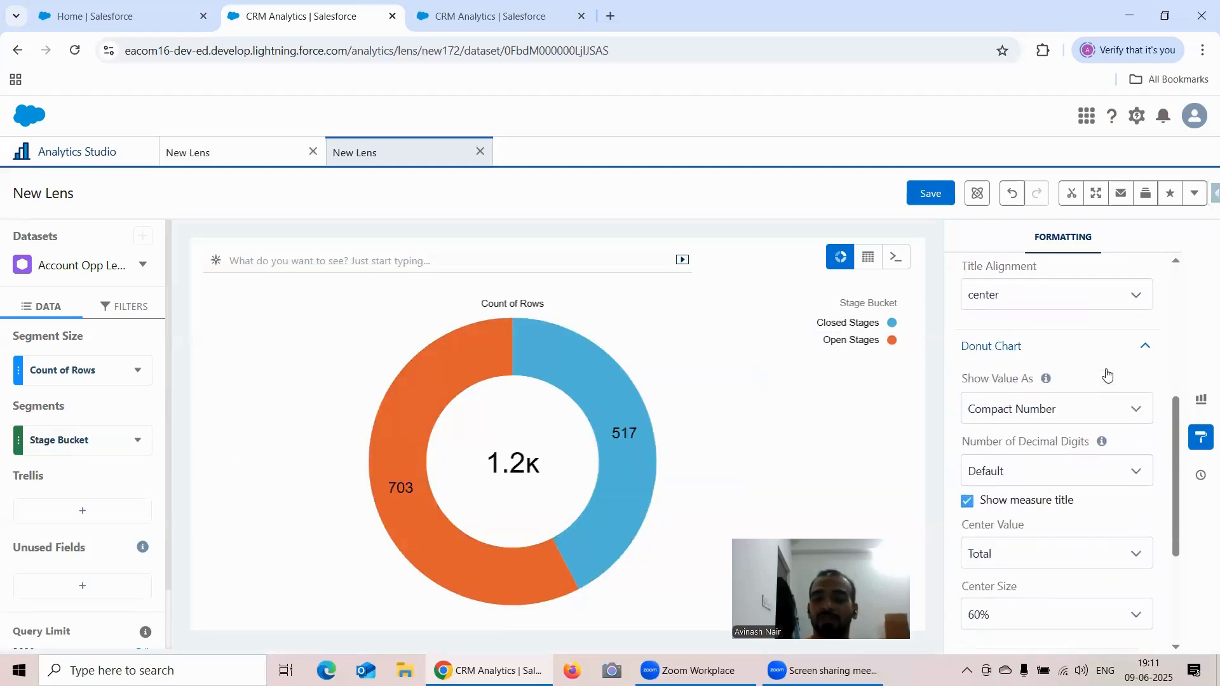
pyautogui.scroll(-1, 1107, 375)
pyautogui.scroll(-1, 1046, 392)
pyautogui.click(1019, 403)
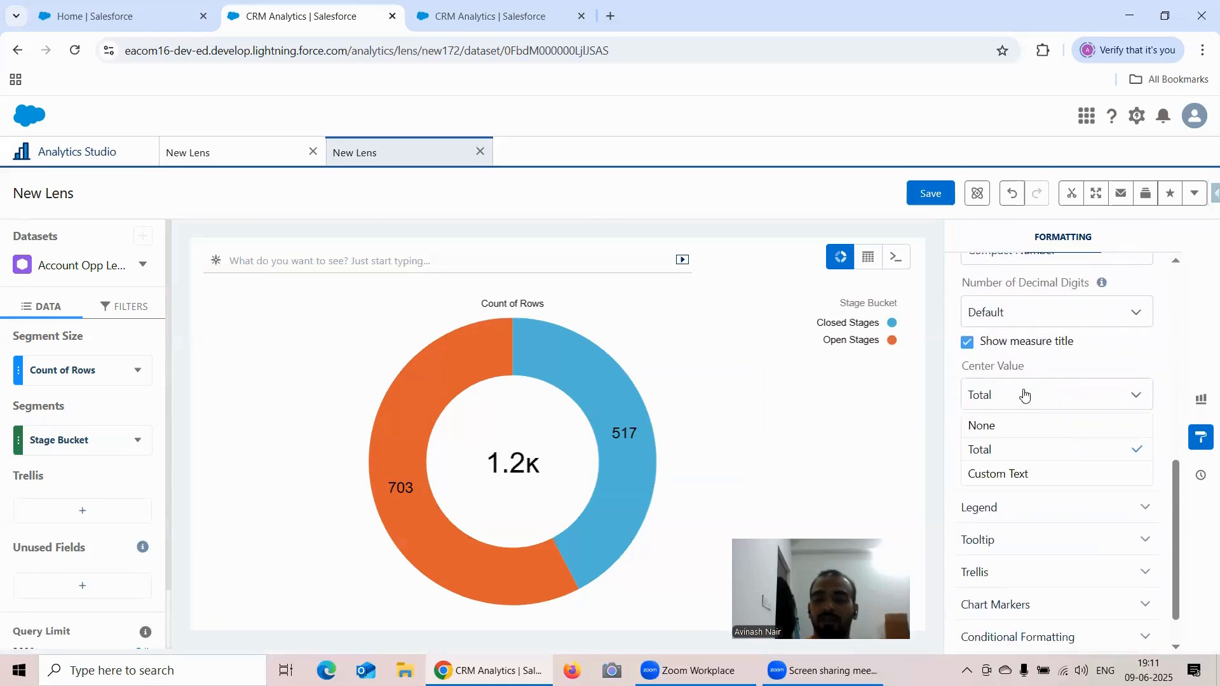
pyautogui.click(1070, 360)
pyautogui.scroll(-1, 1081, 358)
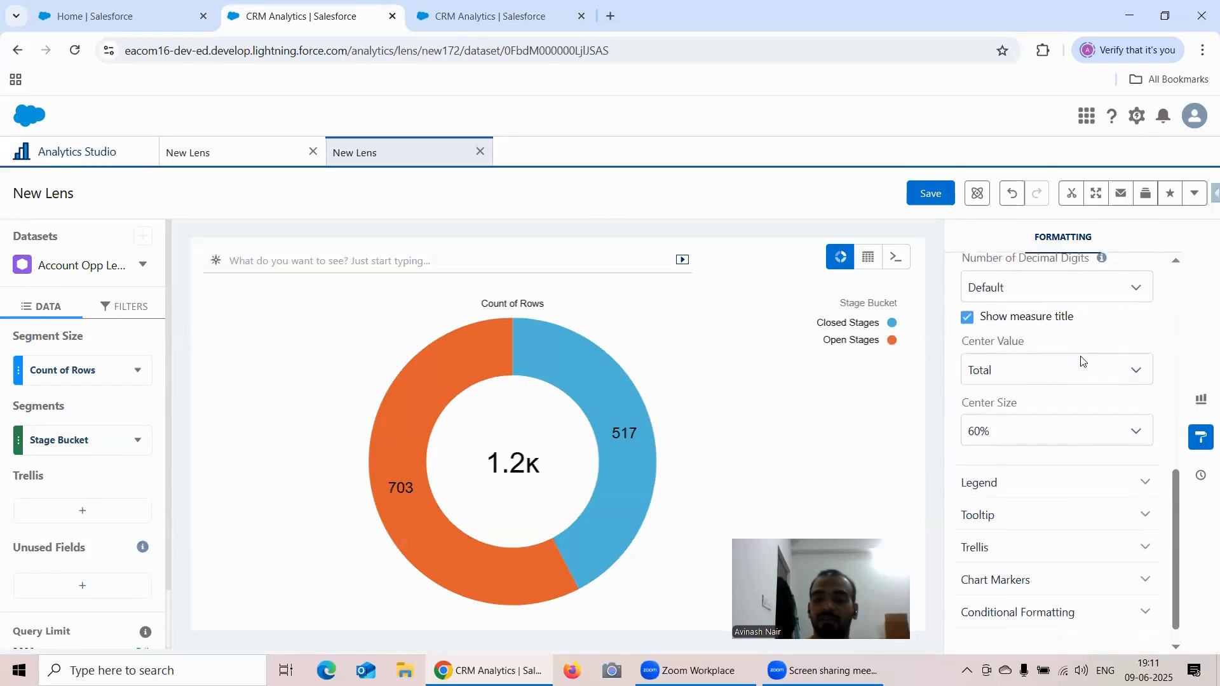
# - Try donut Center Size values of 30%, 10%, 0% and 20%
pyautogui.click(1022, 409)
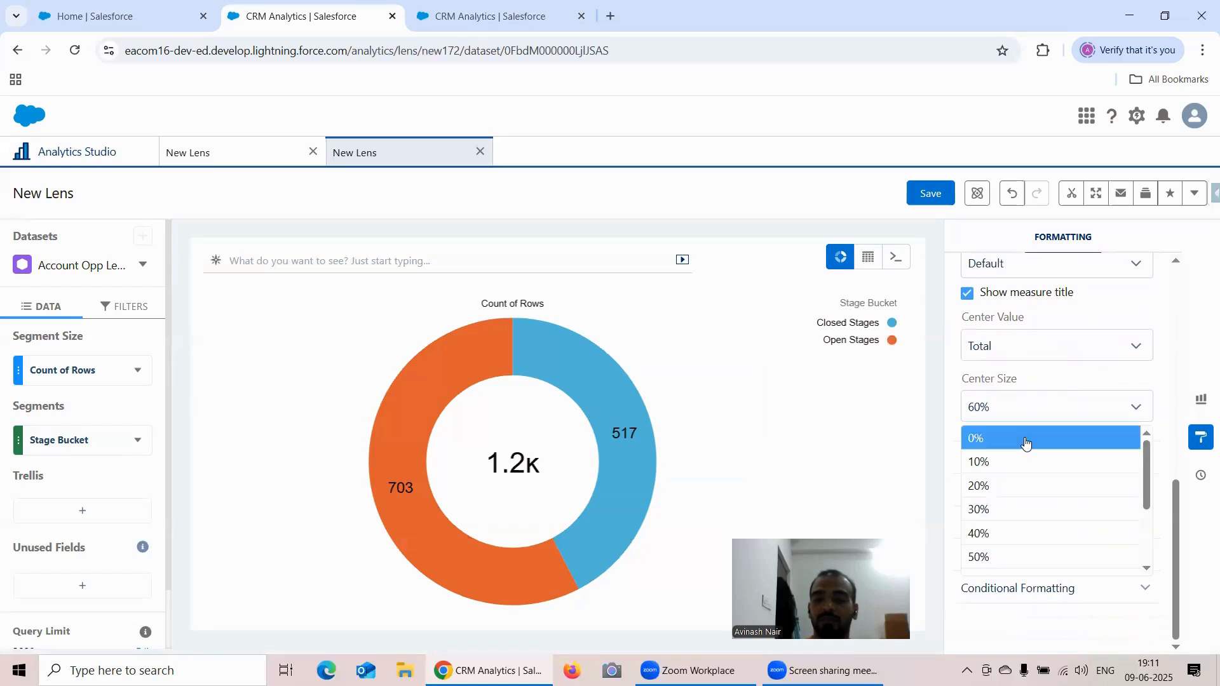
pyautogui.click(1024, 510)
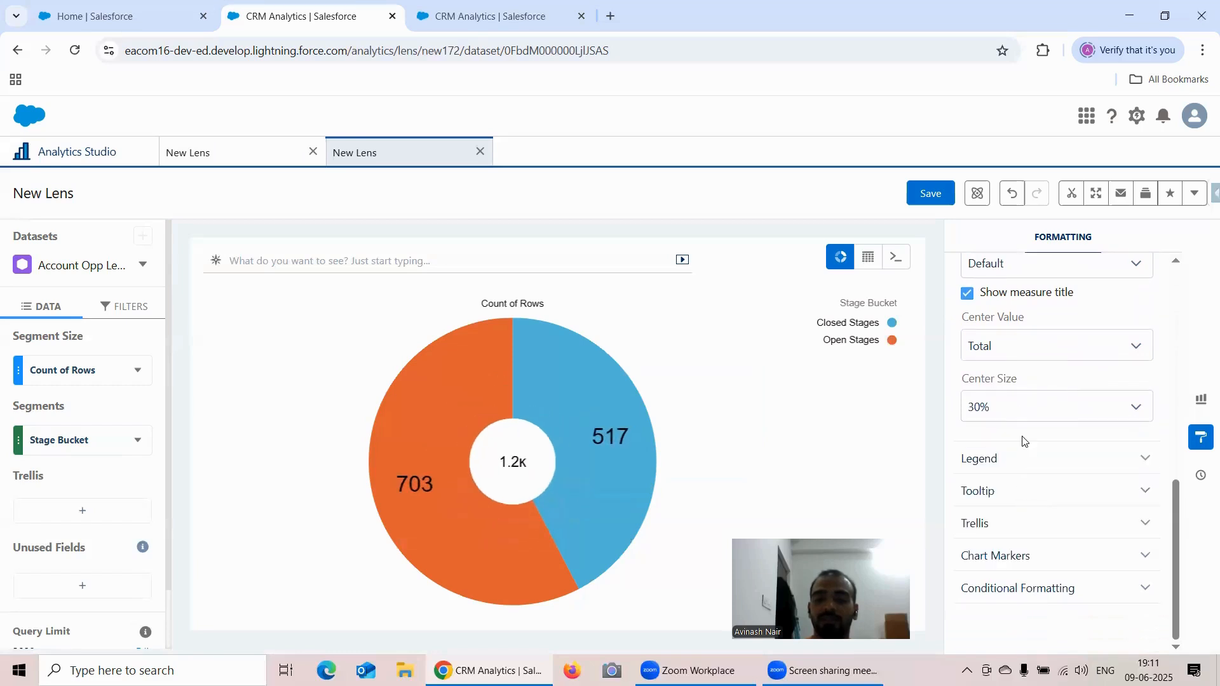
pyautogui.click(1055, 400)
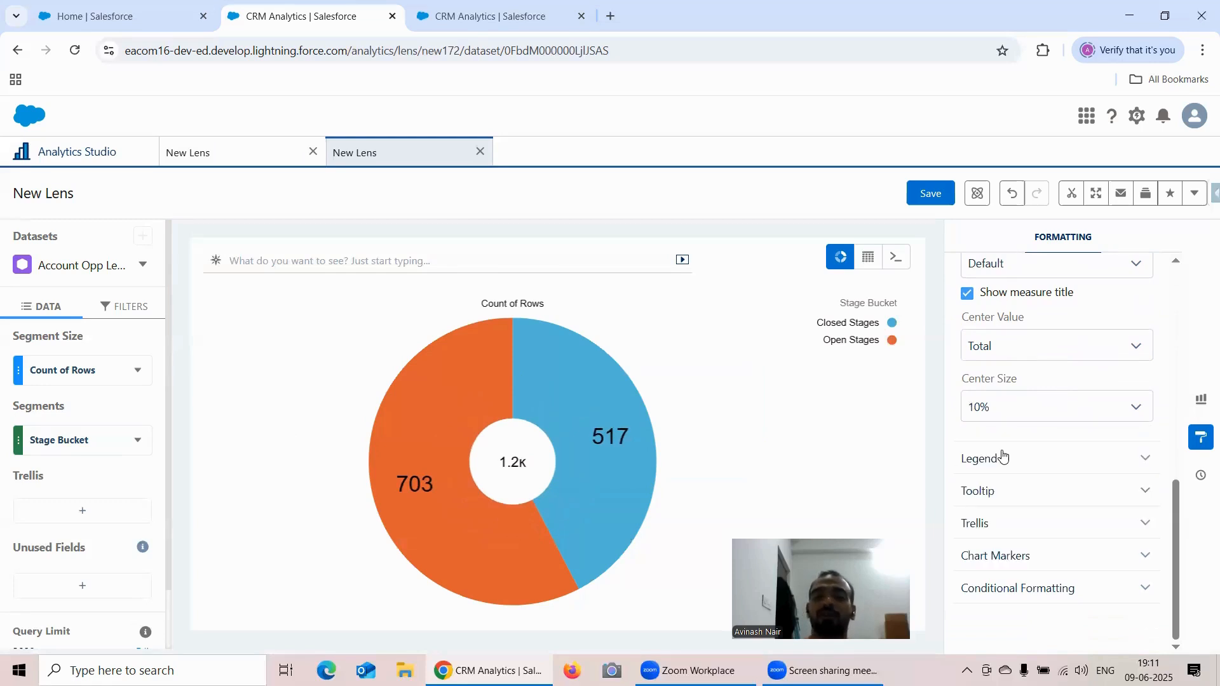
pyautogui.click(1005, 460)
pyautogui.click(1000, 412)
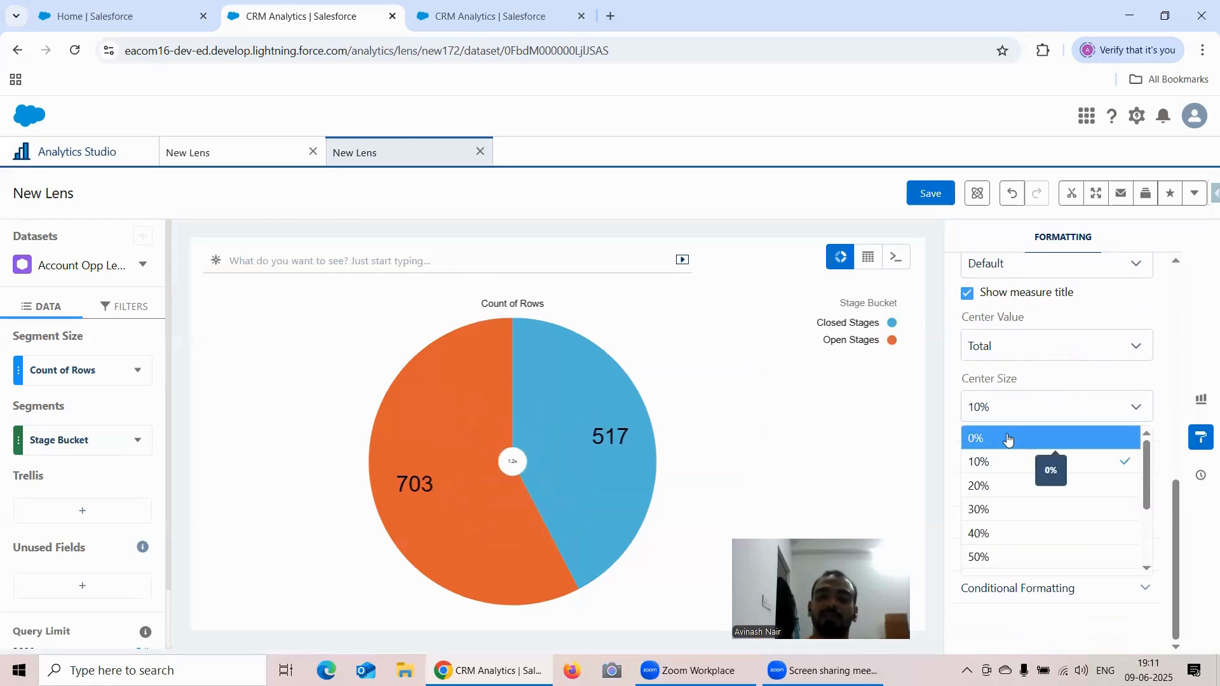
pyautogui.click(1010, 437)
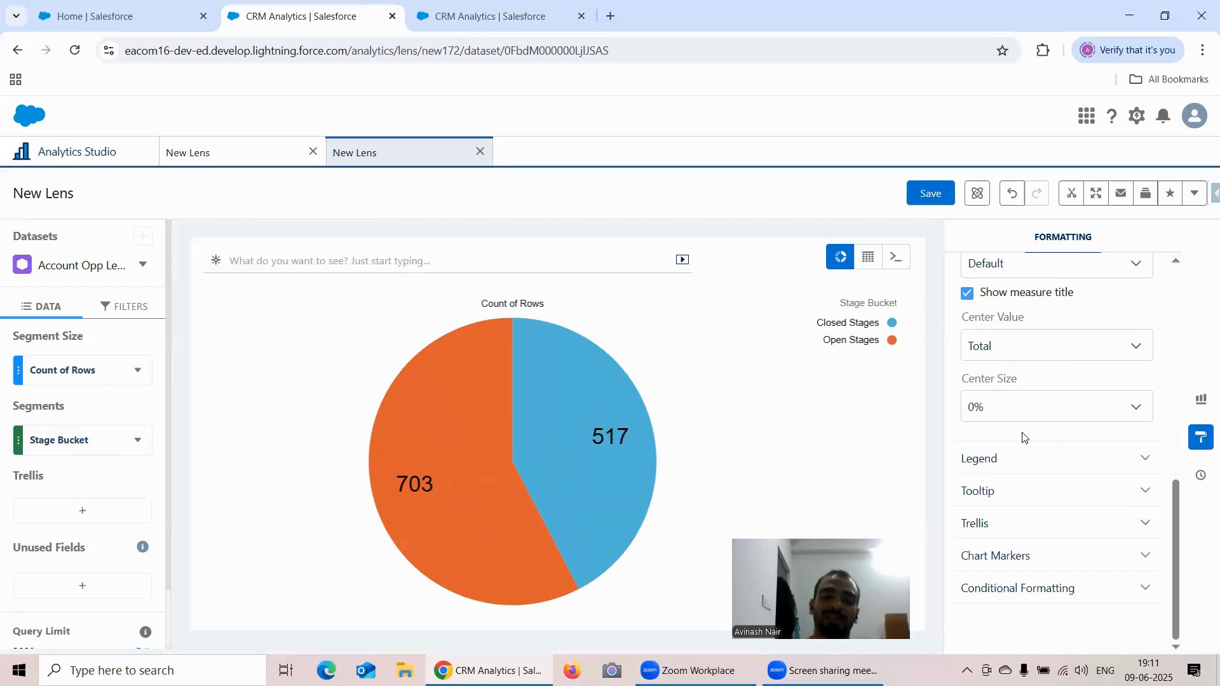
pyautogui.click(1034, 412)
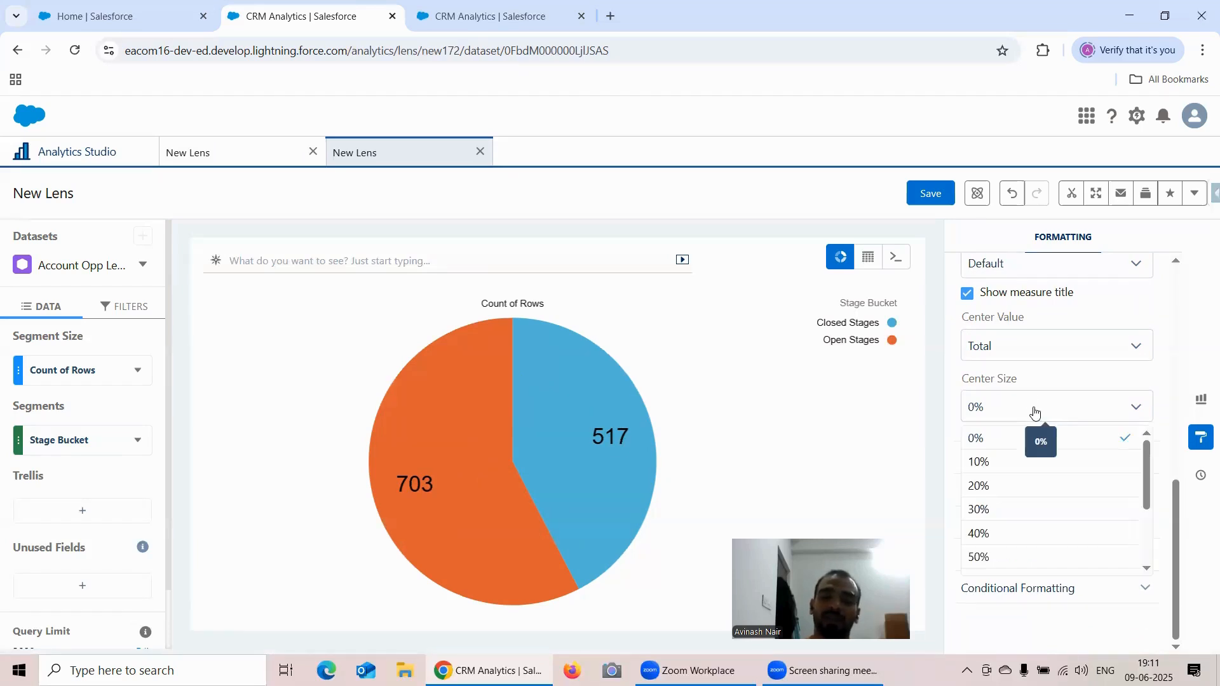
pyautogui.click(1017, 487)
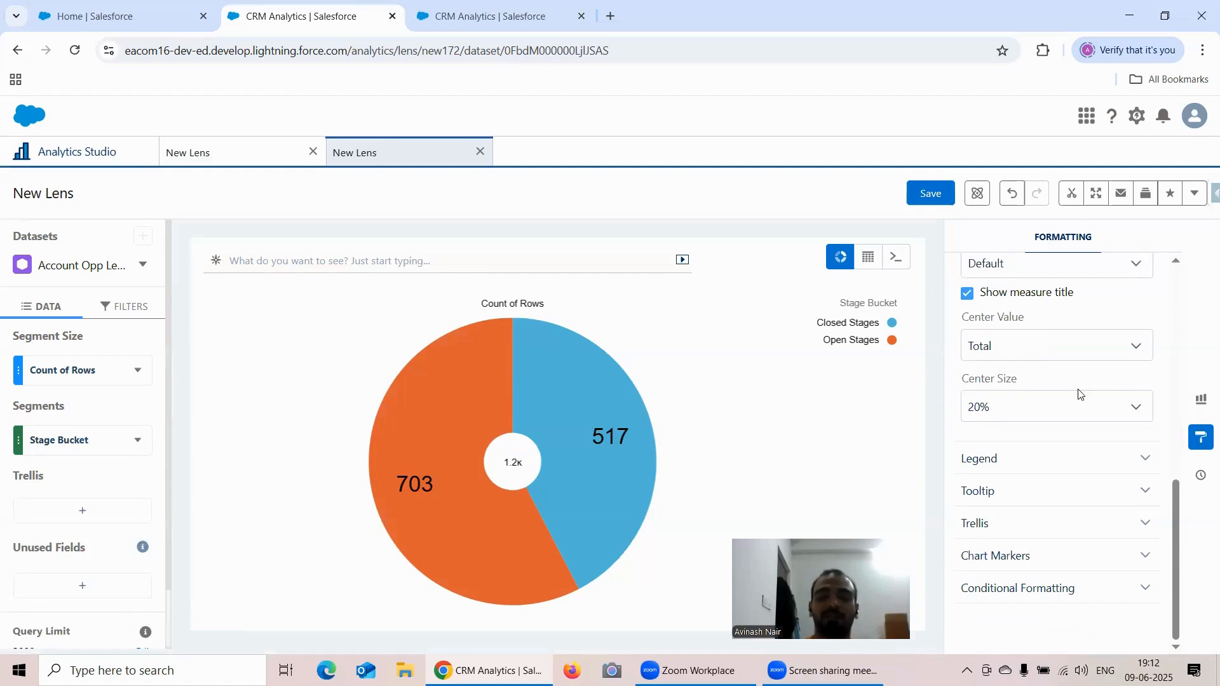
# - Try Industry and Stage as the donut's segment grouping, and undo back to Stage Bucket
pyautogui.click(58, 447)
pyautogui.click(299, 379)
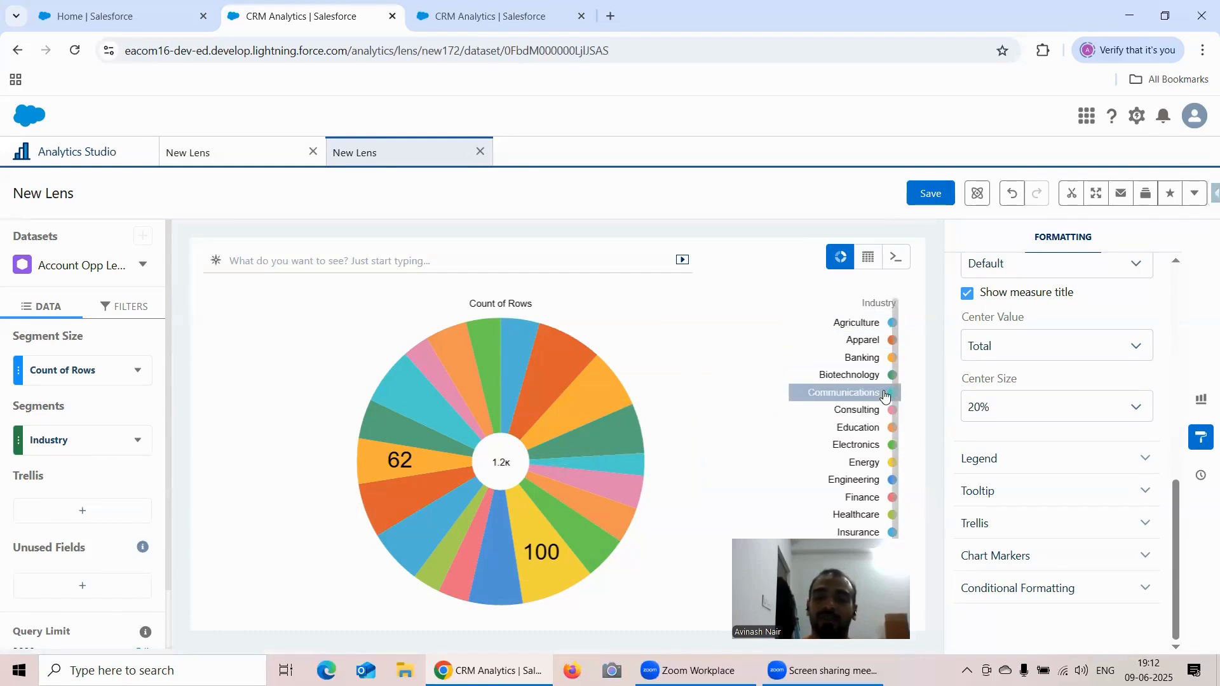
pyautogui.click(68, 448)
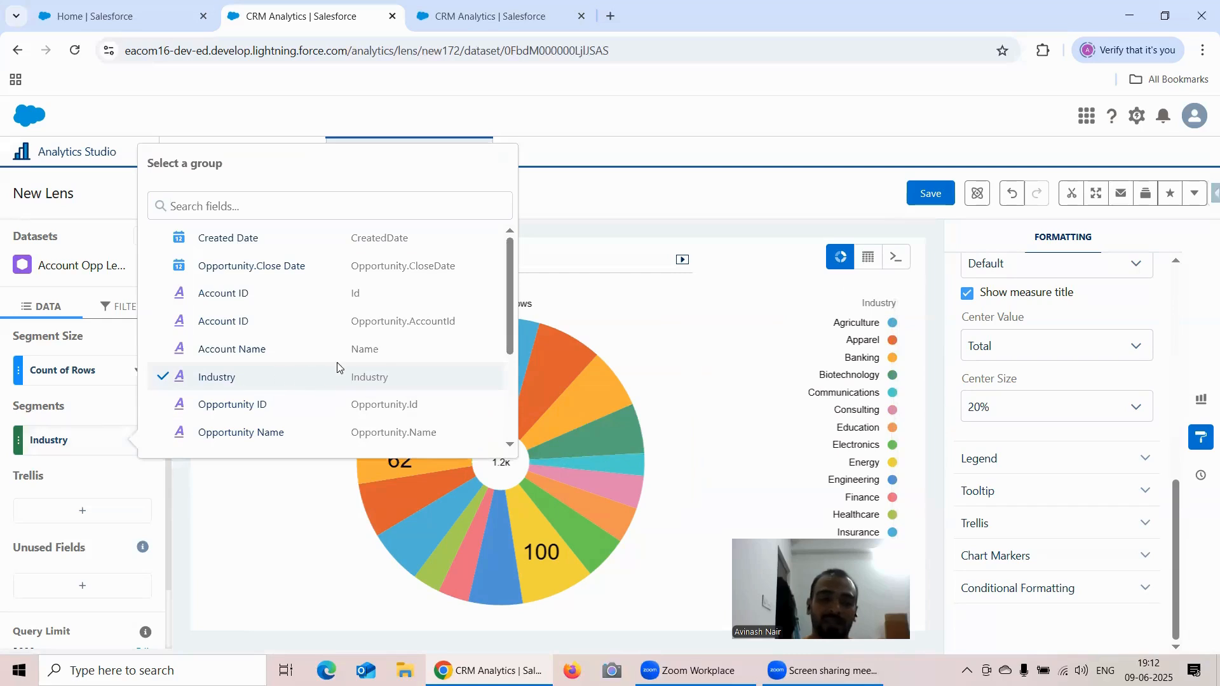
pyautogui.scroll(-3, 354, 364)
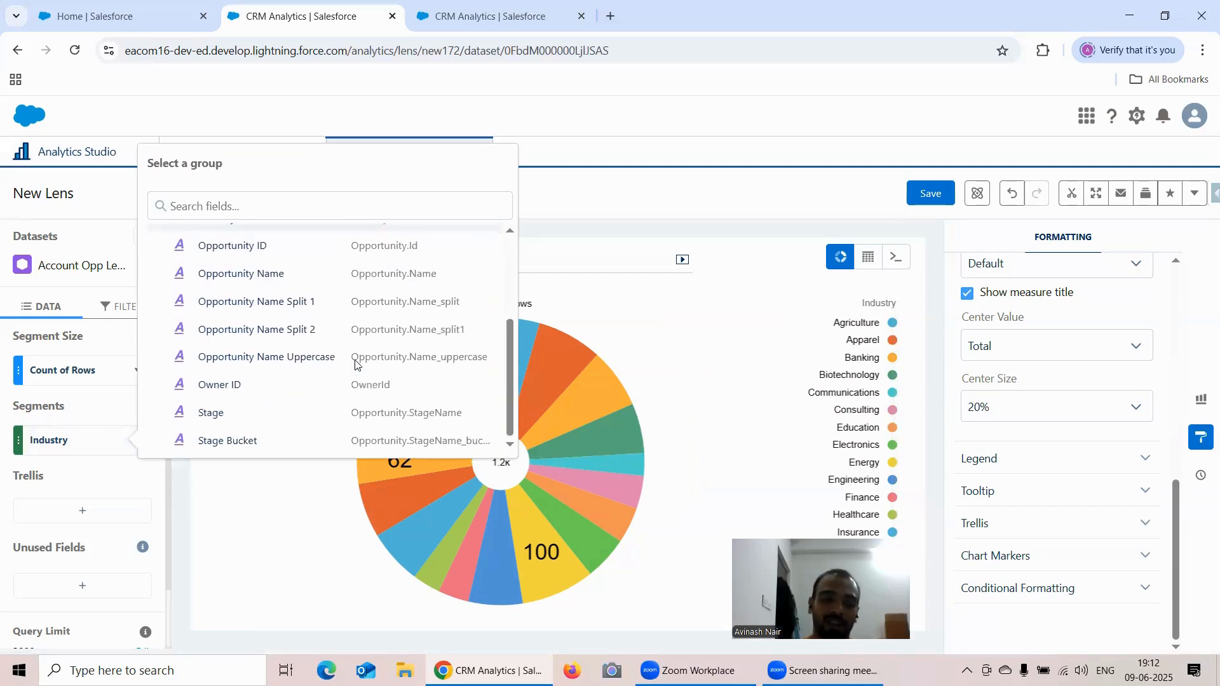
pyautogui.click(273, 415)
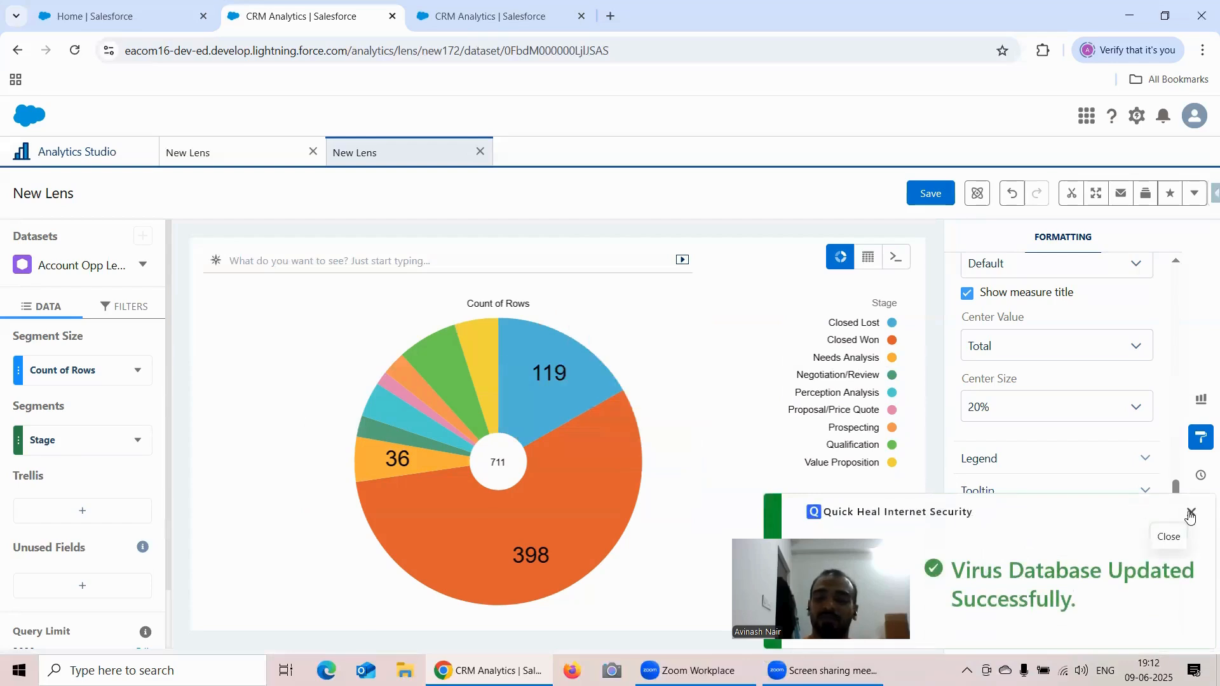
pyautogui.click(1191, 513)
pyautogui.click(1012, 194)
pyautogui.click(1014, 209)
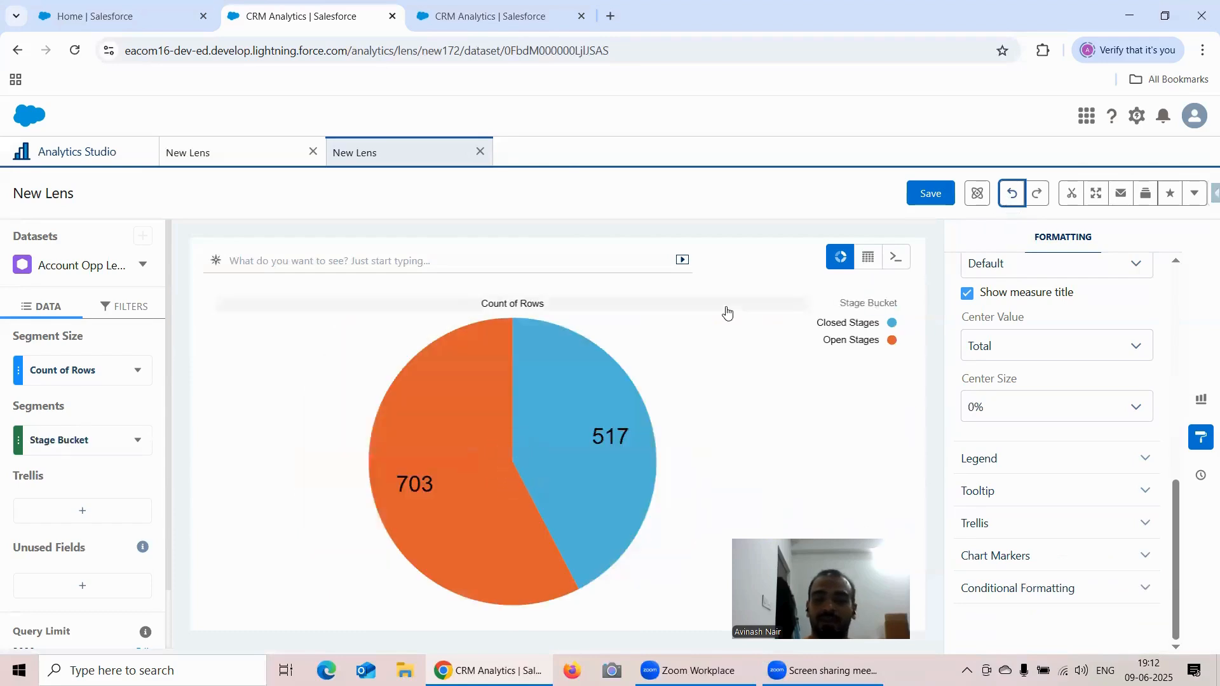
# - Set the Stage Bucket donut's Center Size to 30%
pyautogui.click(1046, 406)
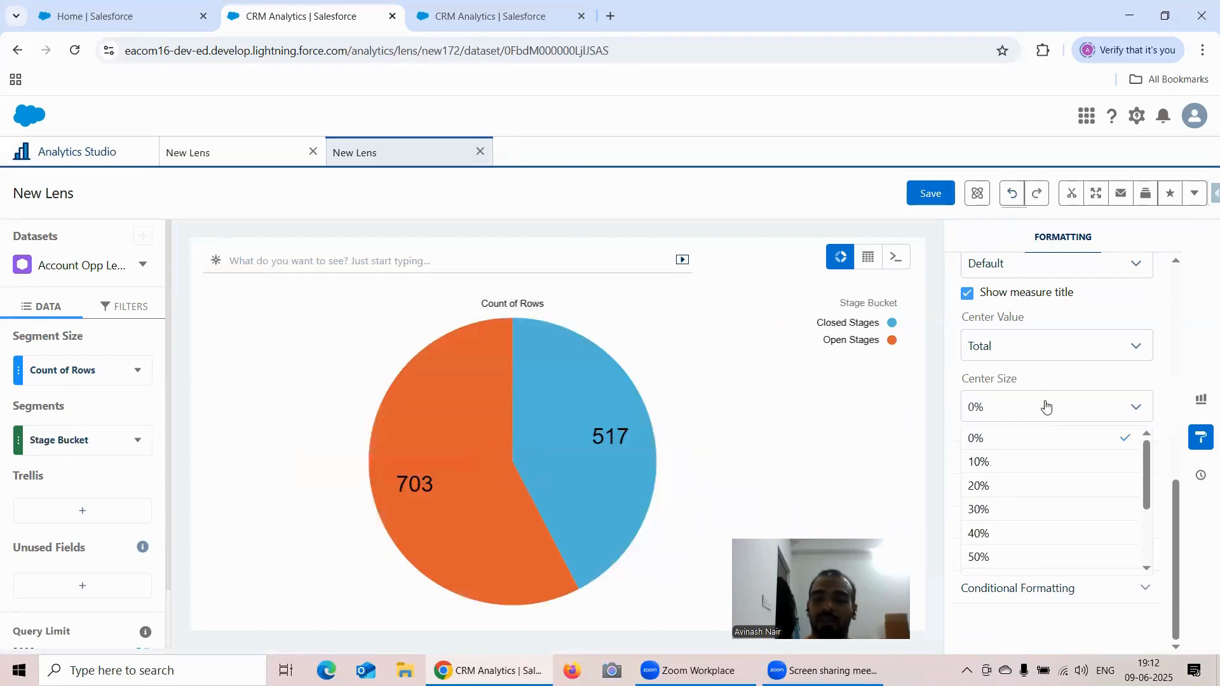
pyautogui.click(1004, 511)
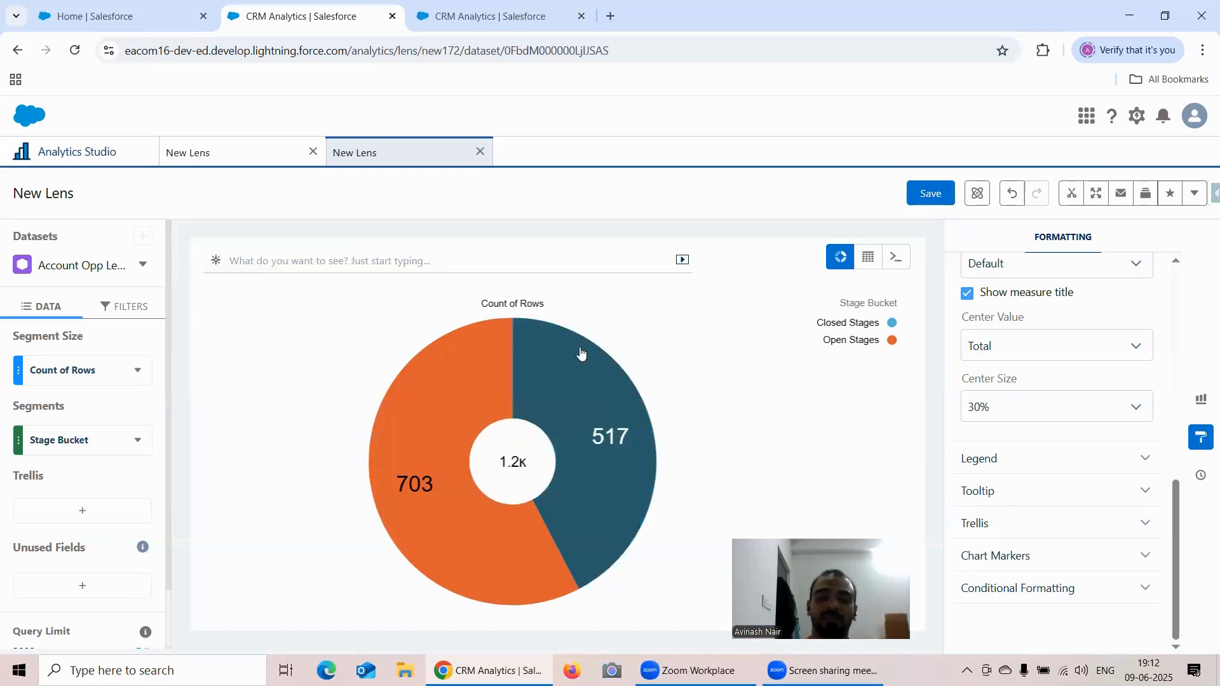
# - Compare the "Donut Shaped" lens with the Stage Bucket lens, ending on the Stage Bucket one
pyautogui.click(250, 155)
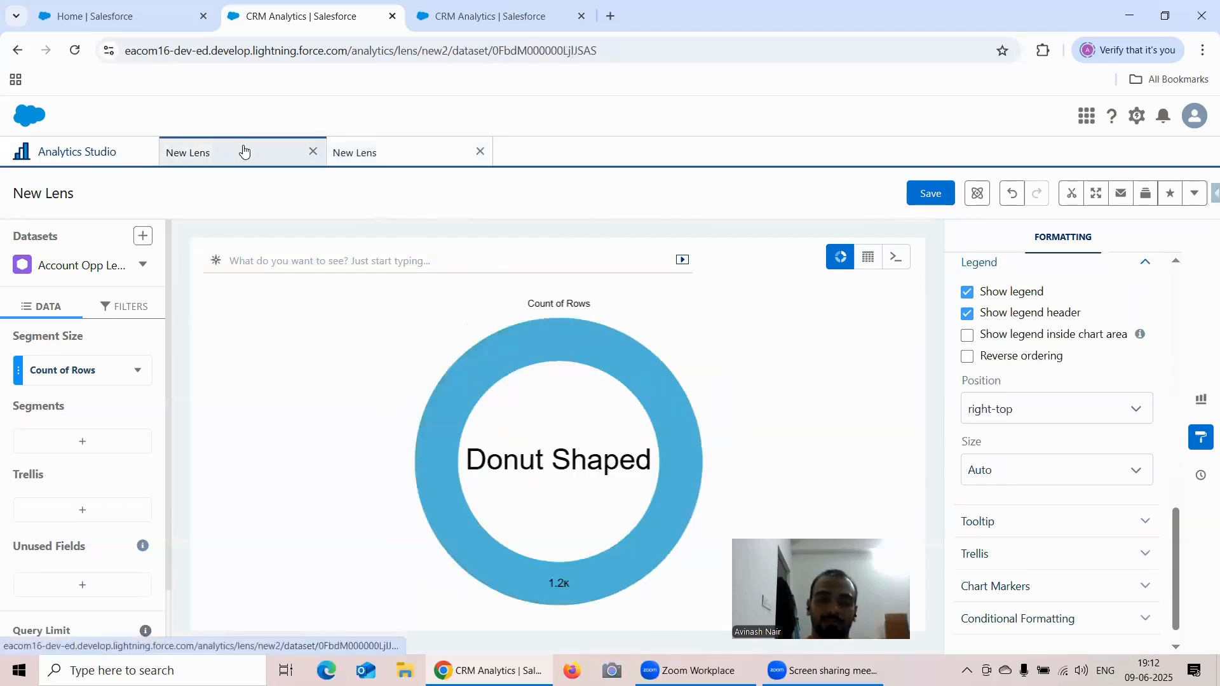
pyautogui.click(411, 157)
pyautogui.click(260, 153)
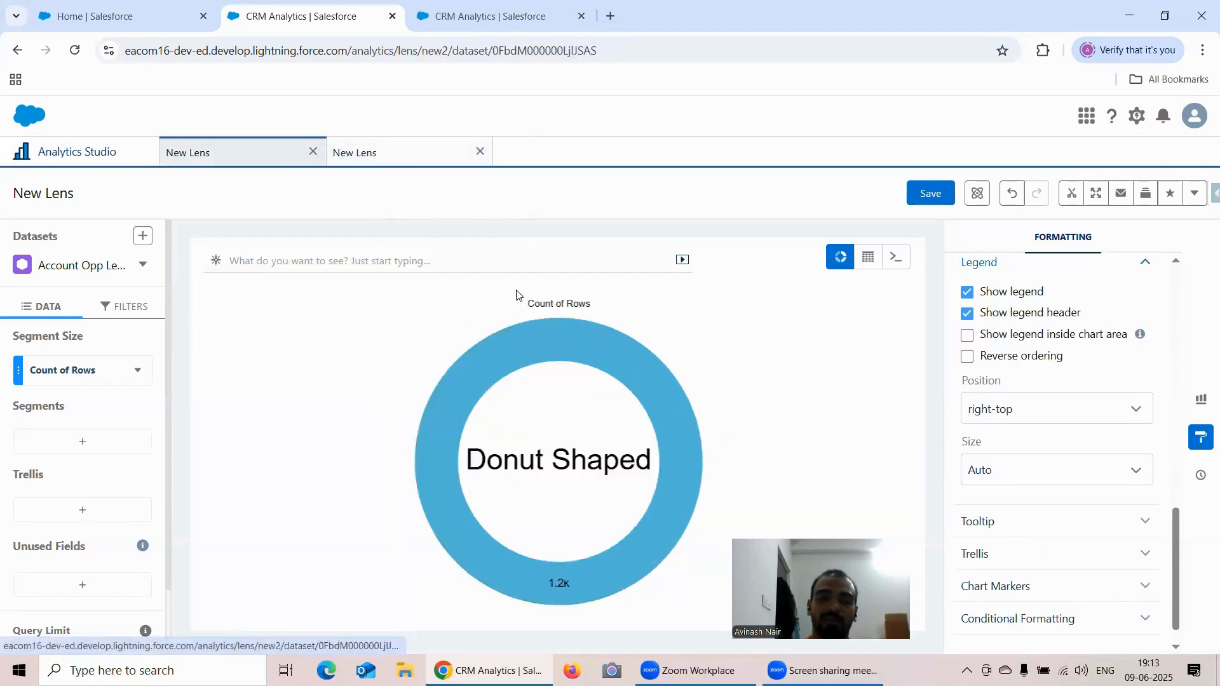
pyautogui.click(401, 153)
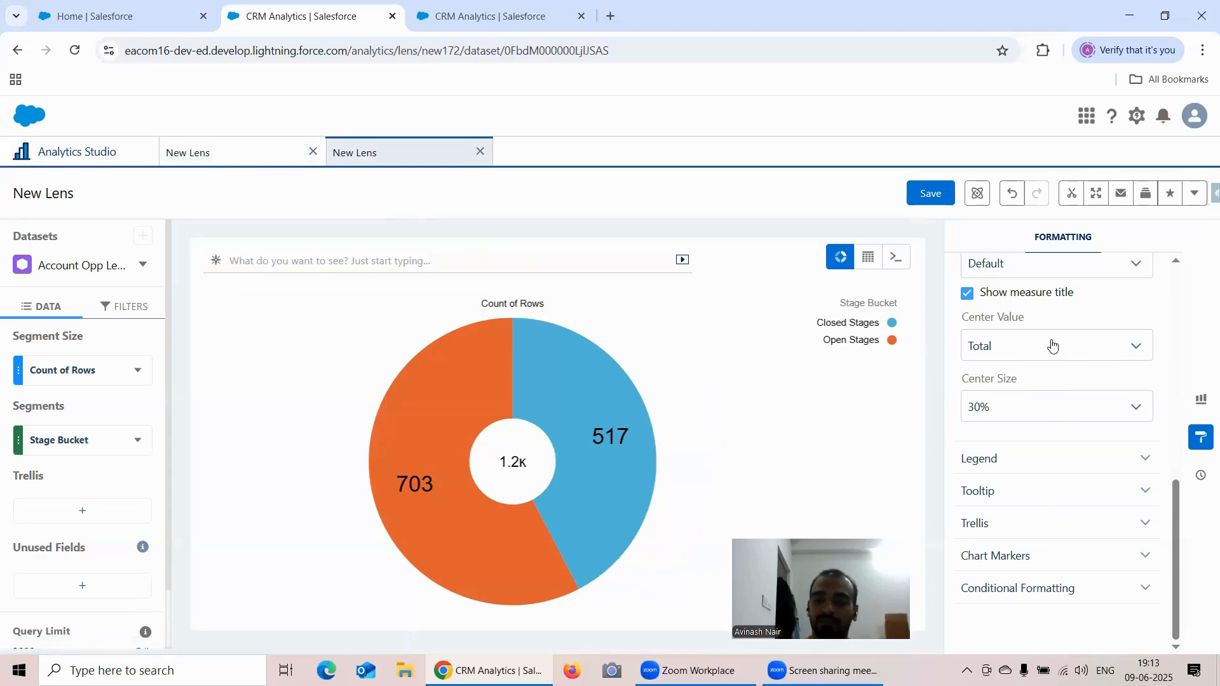
# - Set the Stage Bucket donut's Center Value to Custom Text reading "Donut"
pyautogui.scroll(3, 1052, 343)
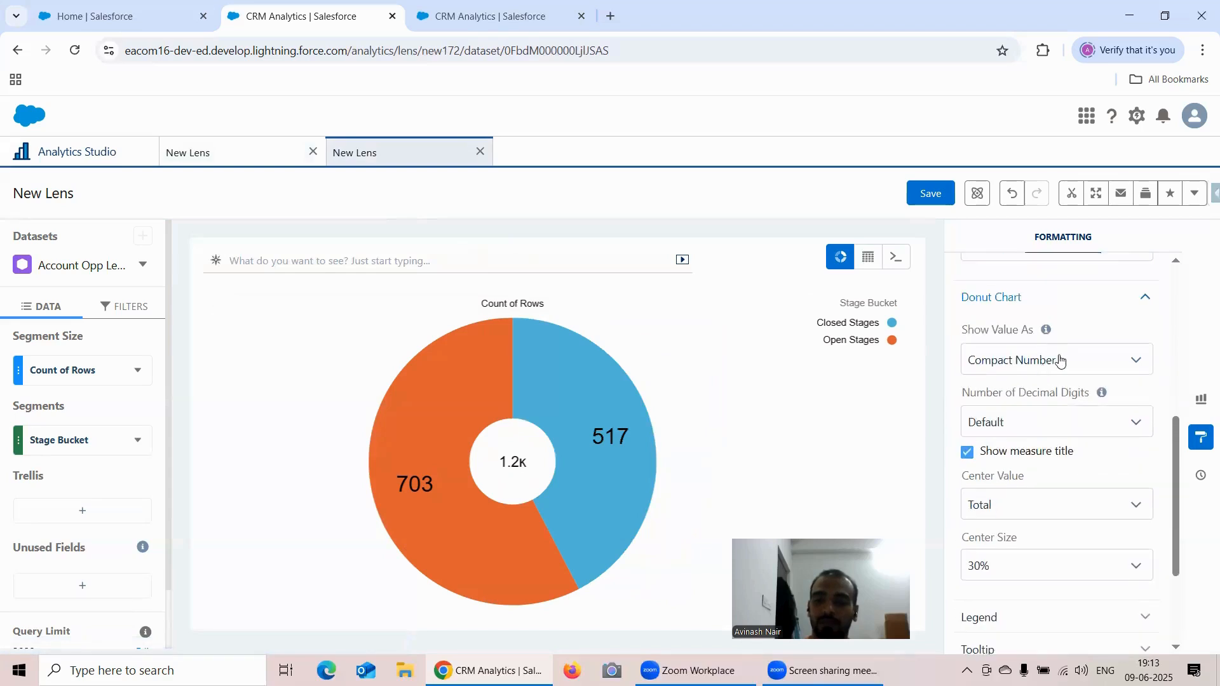
pyautogui.scroll(-3, 1053, 366)
pyautogui.click(1035, 349)
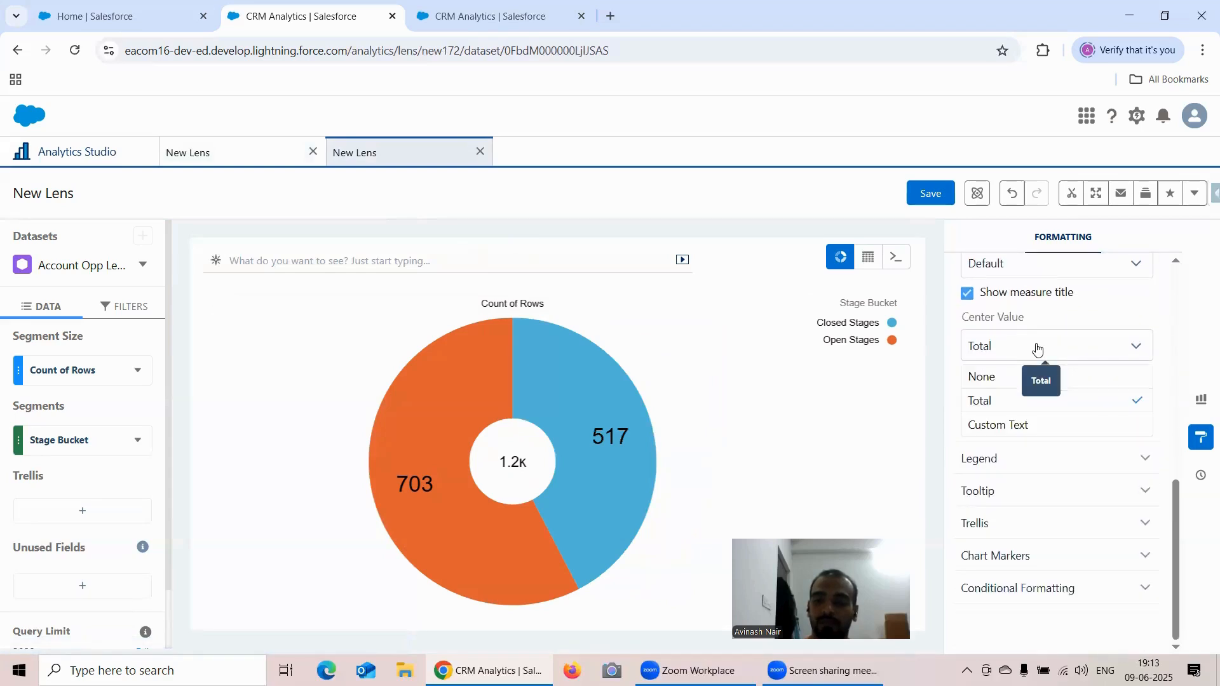
pyautogui.click(1030, 427)
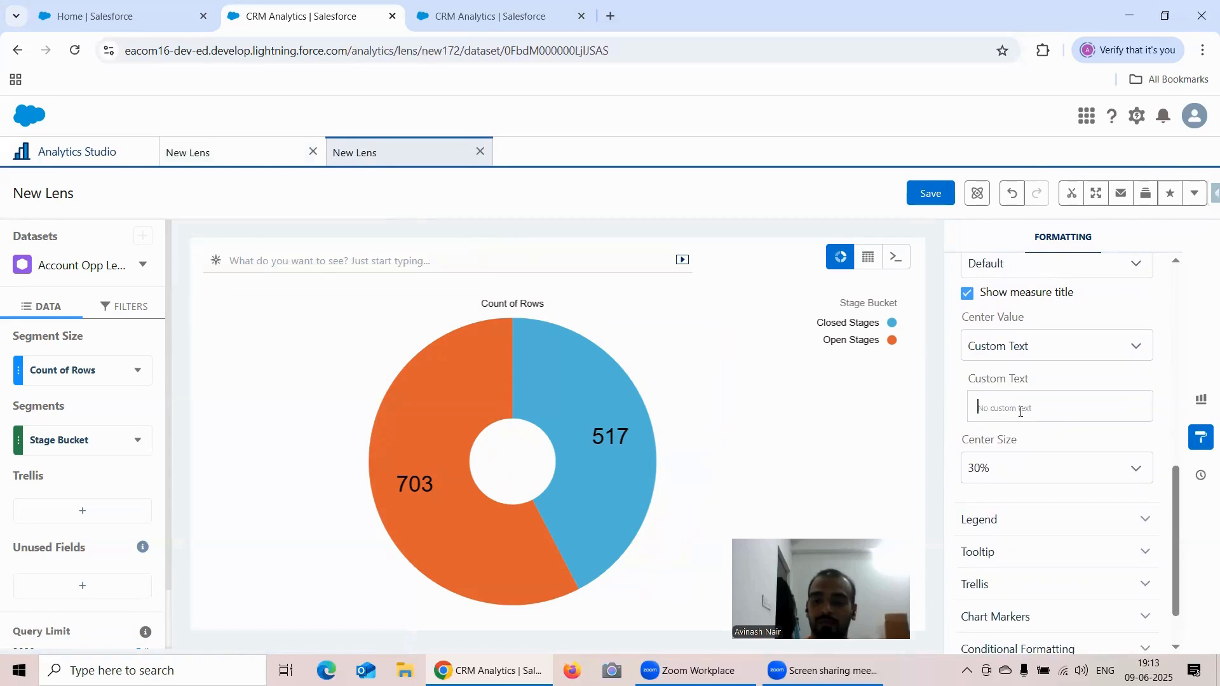
pyautogui.click(1021, 412)
pyautogui.write('Don')
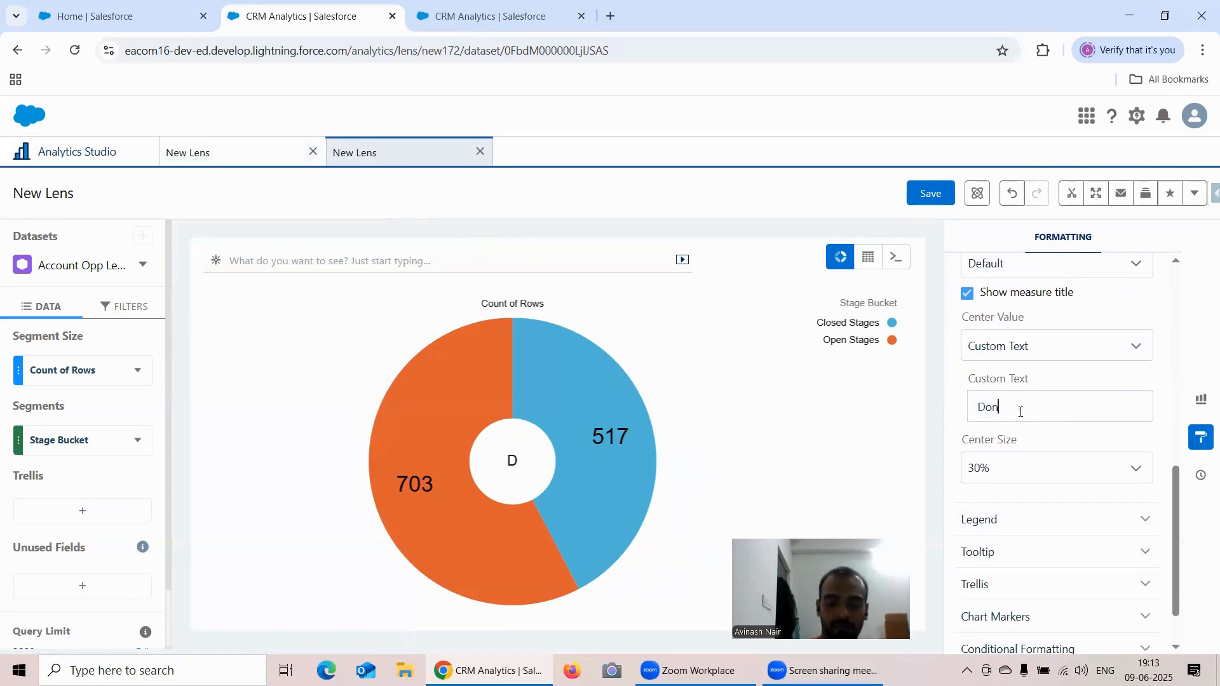
pyautogui.write('ut')
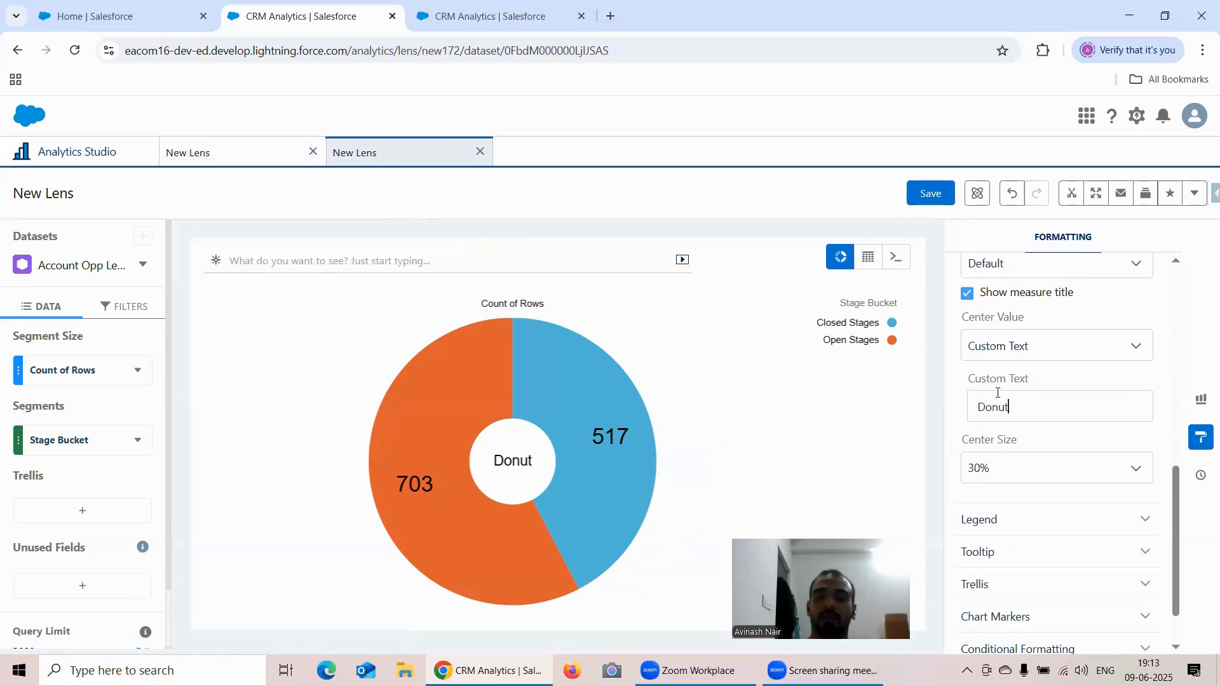
pyautogui.scroll(10, 1089, 365)
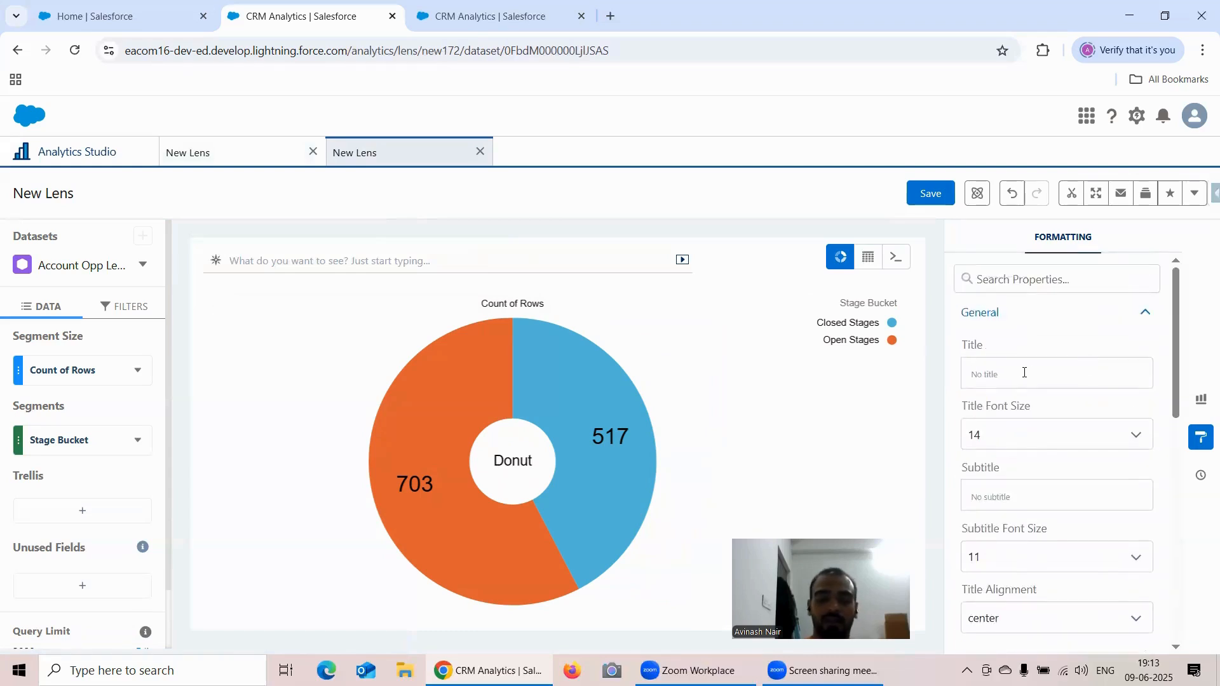
# - Title the Stage Bucket donut "Donut Chart"
pyautogui.write('Donut ')
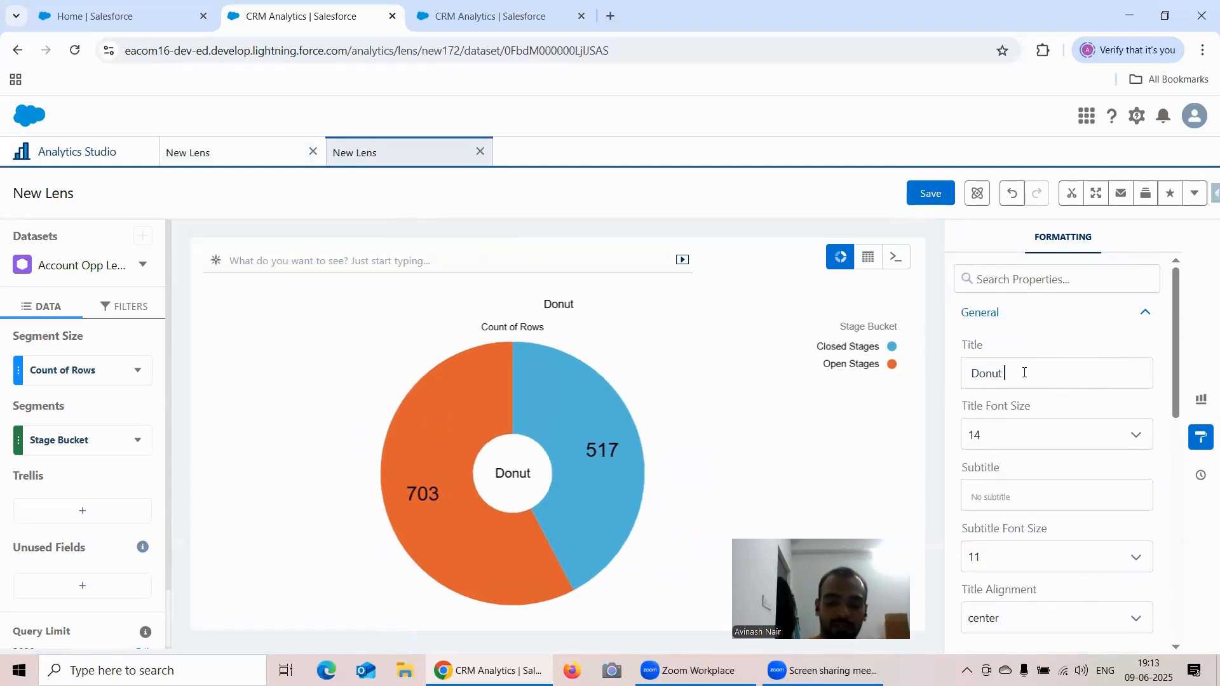
pyautogui.write('Chart')
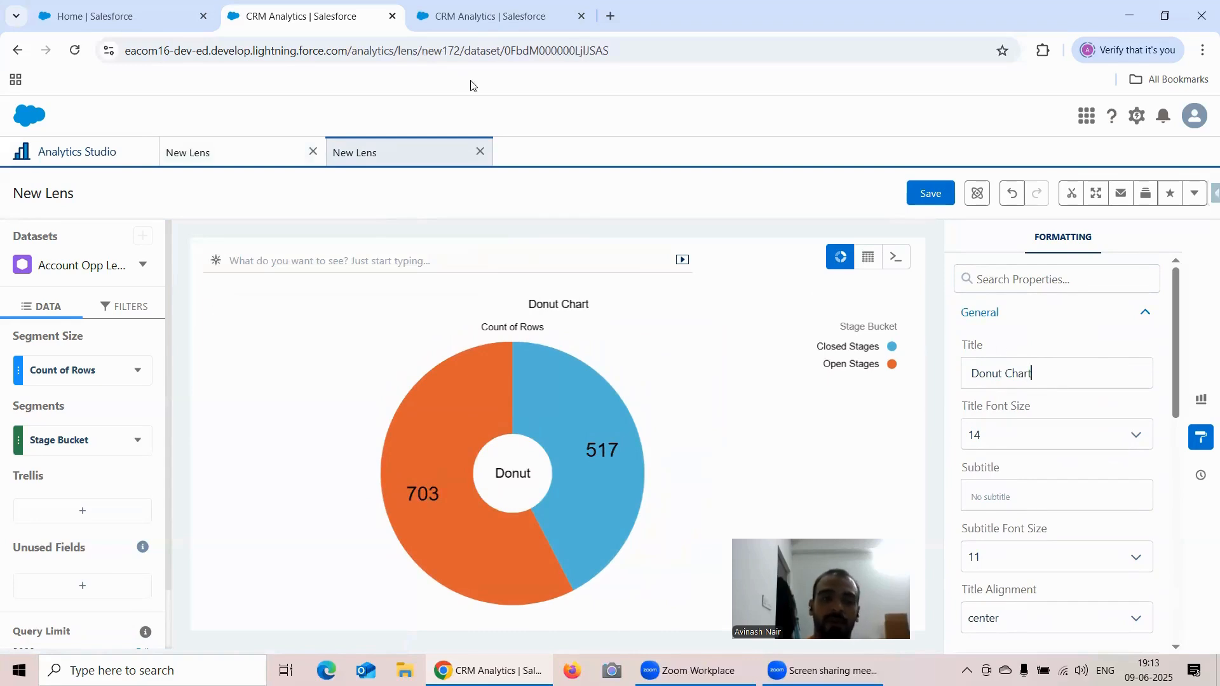
# - Close the "Donut Shaped" lens without saving it
pyautogui.click(276, 153)
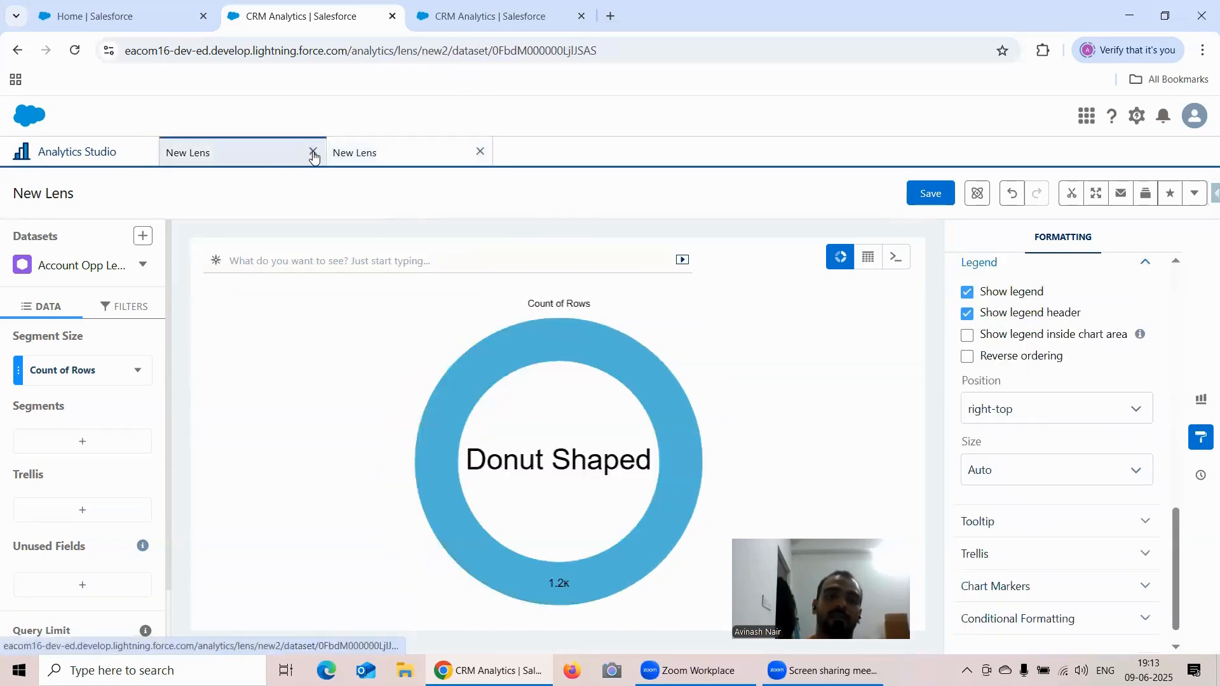
pyautogui.click(313, 154)
pyautogui.click(629, 406)
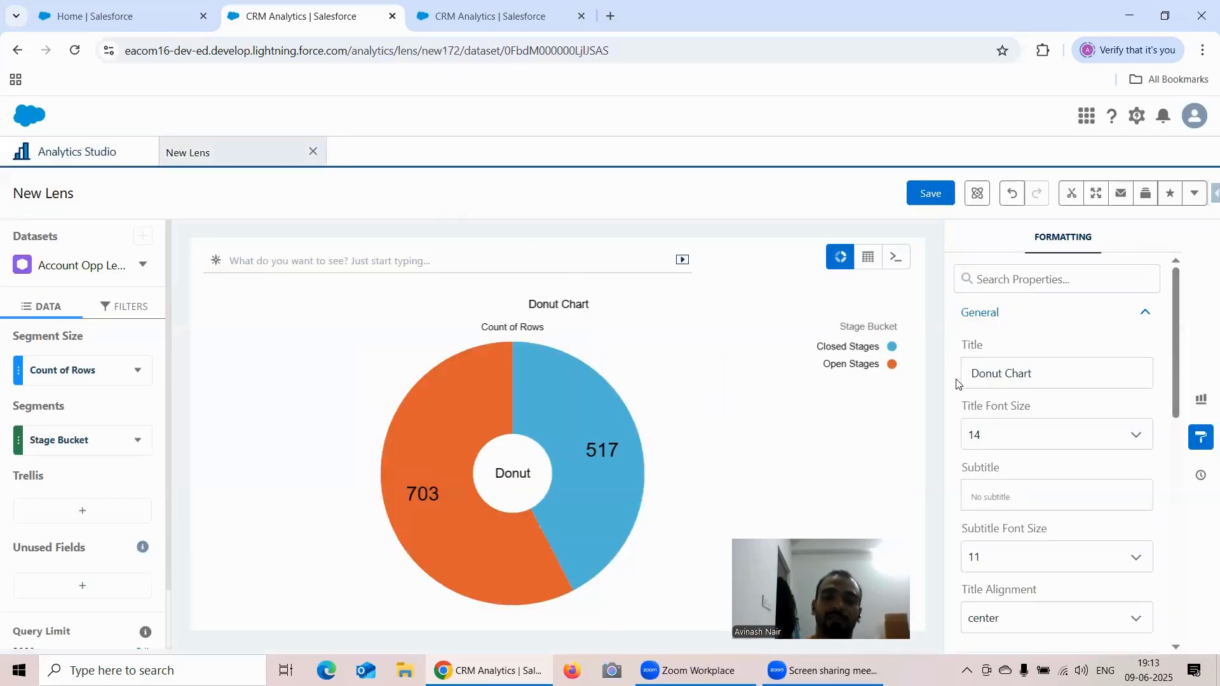
# - Save the Stage Bucket donut lens as "Formatting Options Under Donut Chart" in the Recipe Dataset app
pyautogui.click(932, 193)
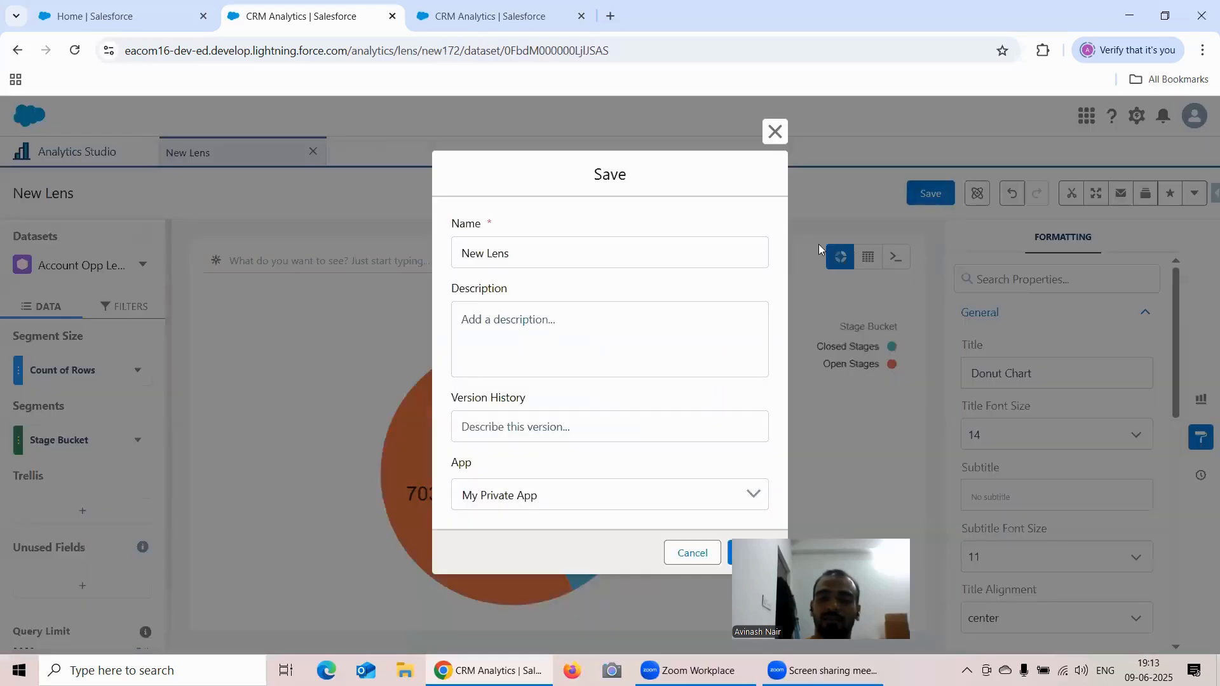
pyautogui.click(578, 253)
pyautogui.write('Formatting O')
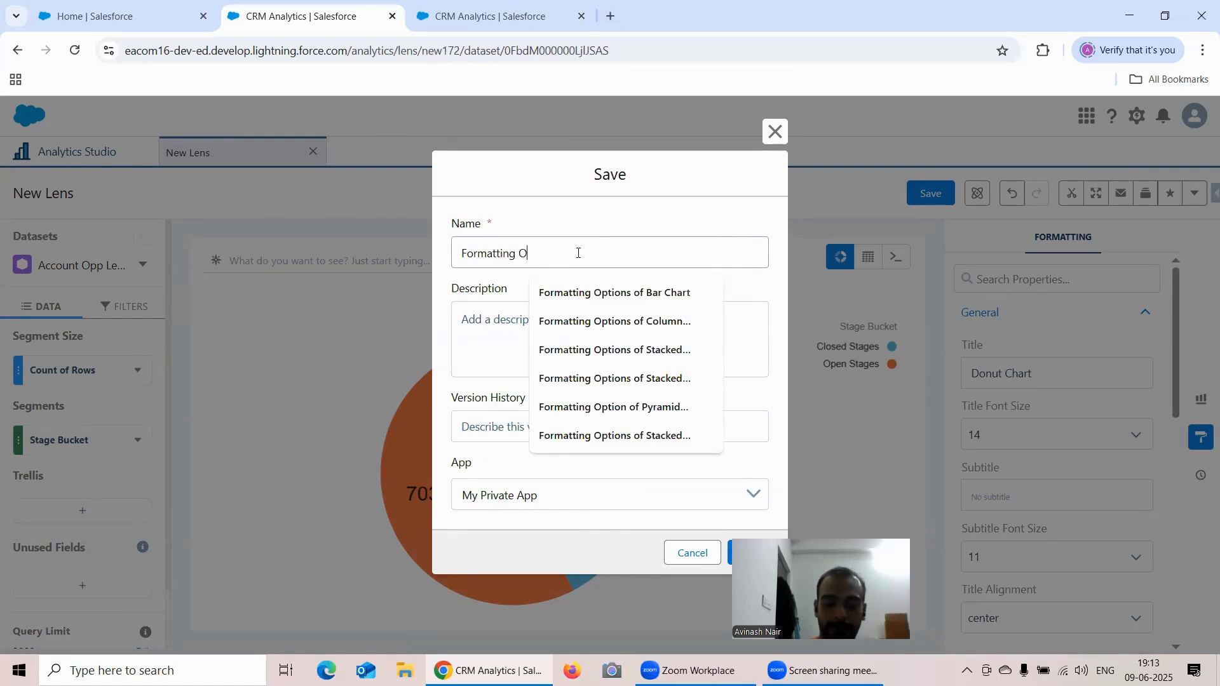
pyautogui.write('ptions U')
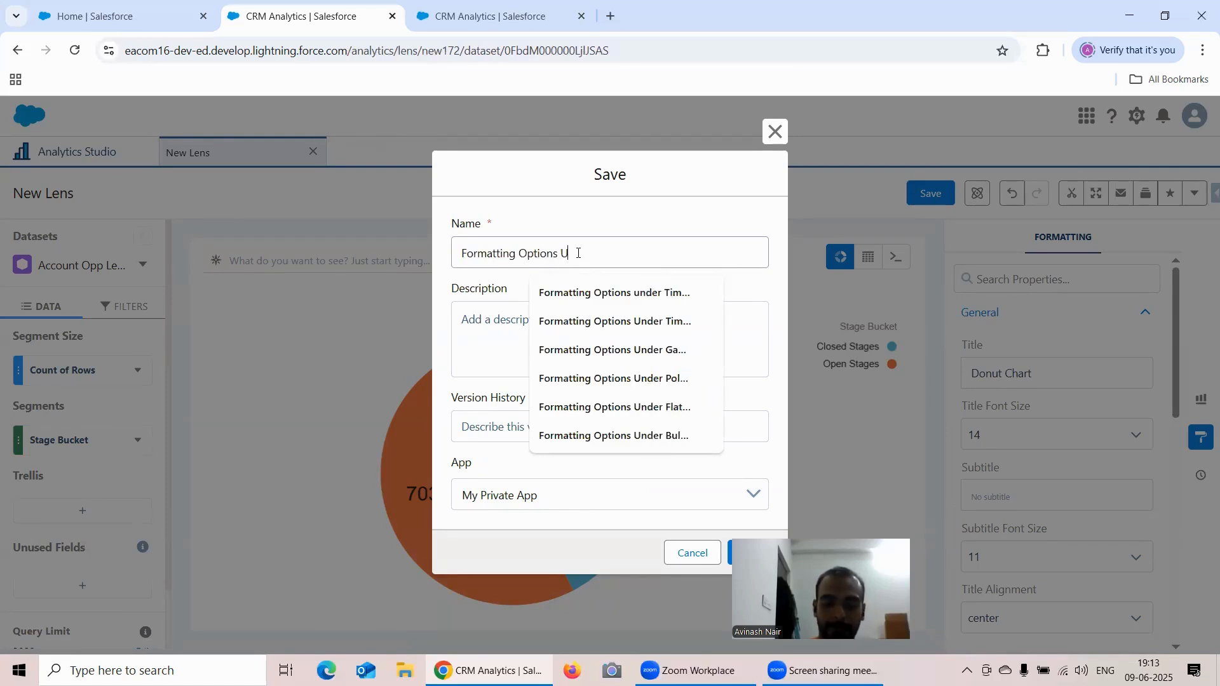
pyautogui.write('nder Donut Chart')
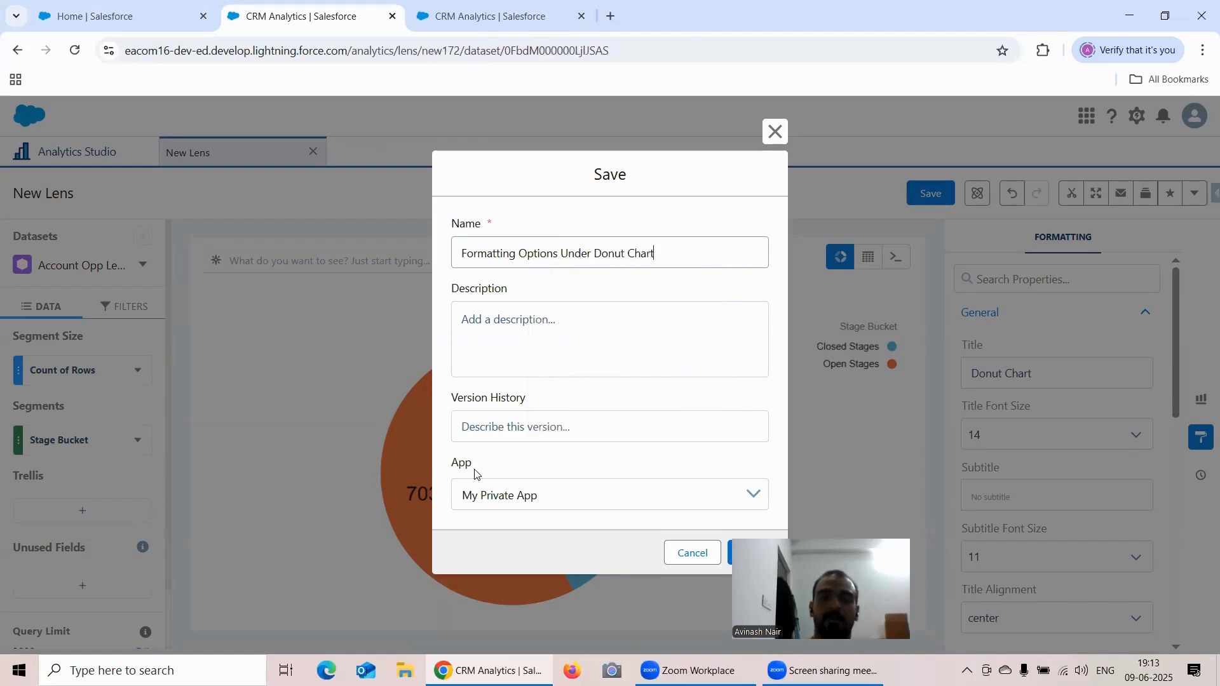
pyautogui.click(571, 484)
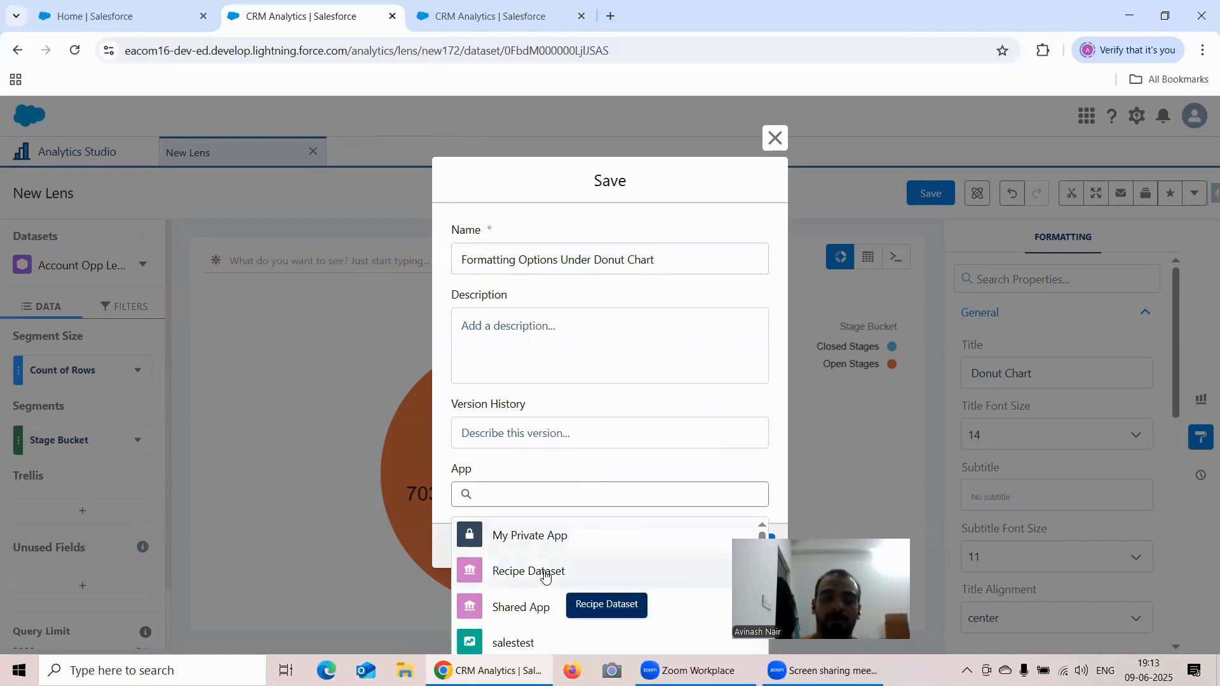
pyautogui.click(542, 575)
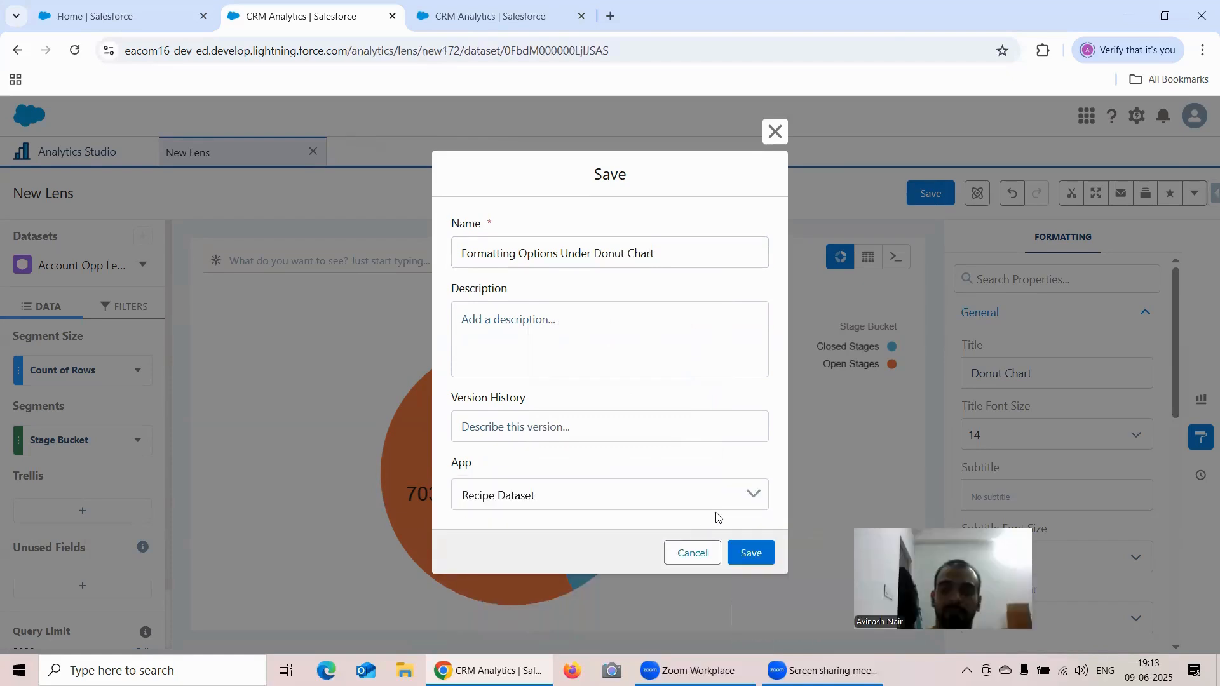
pyautogui.click(751, 553)
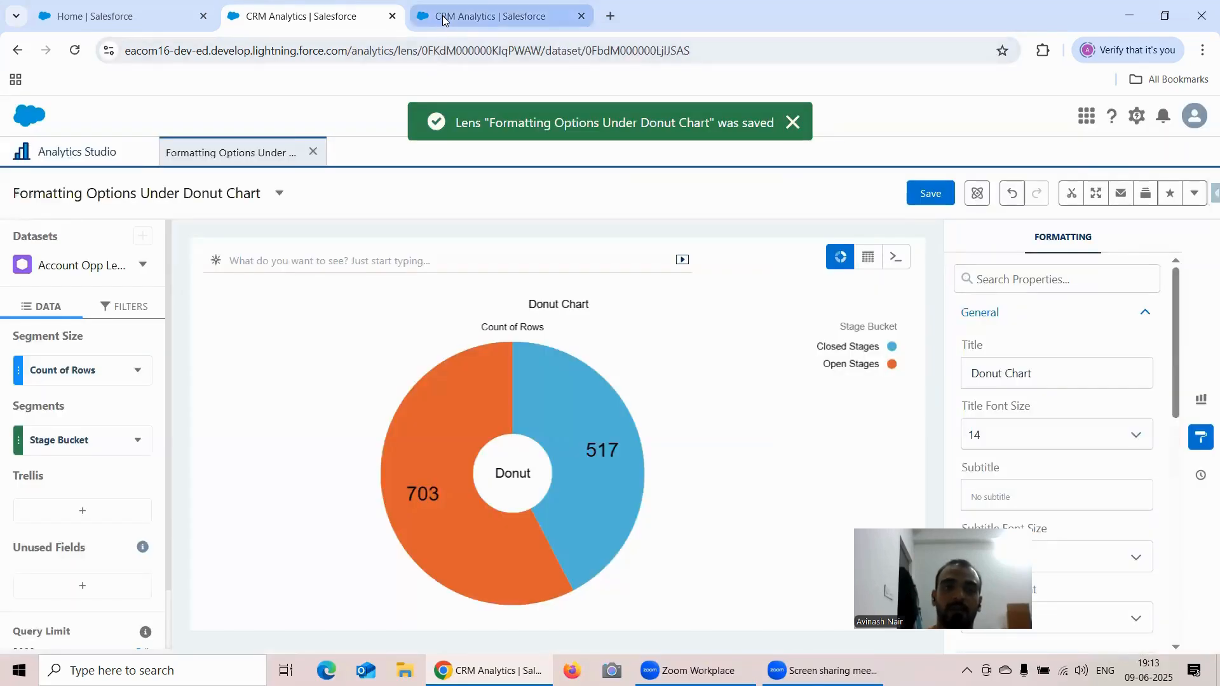
# - Change the unsaved bar chart lens in the other browser tab to a Scatter Plot and show its formatting options
pyautogui.click(445, 19)
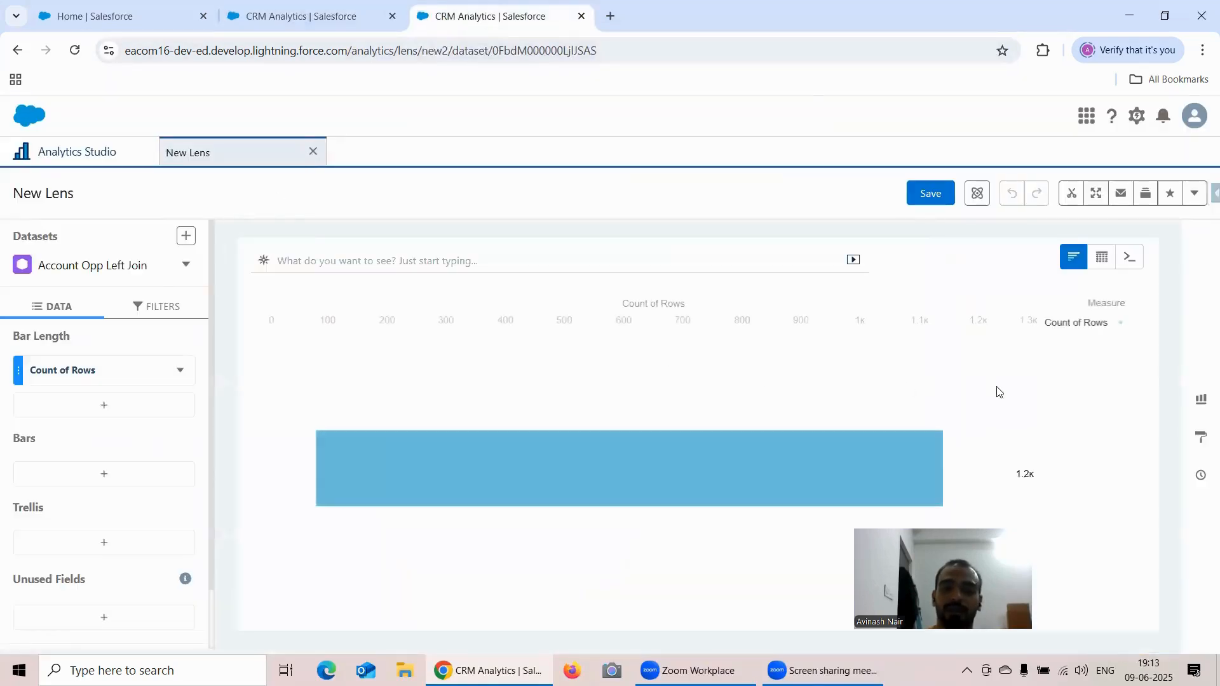
pyautogui.click(1200, 401)
pyautogui.scroll(-7, 1061, 402)
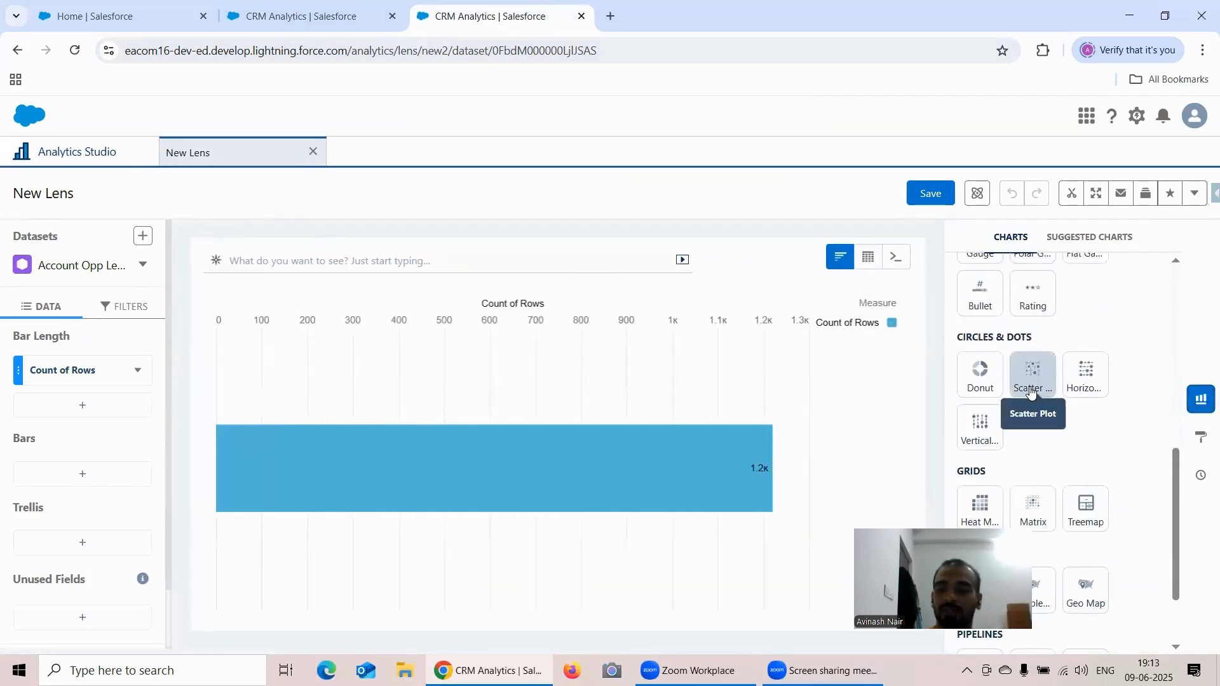
pyautogui.click(1034, 388)
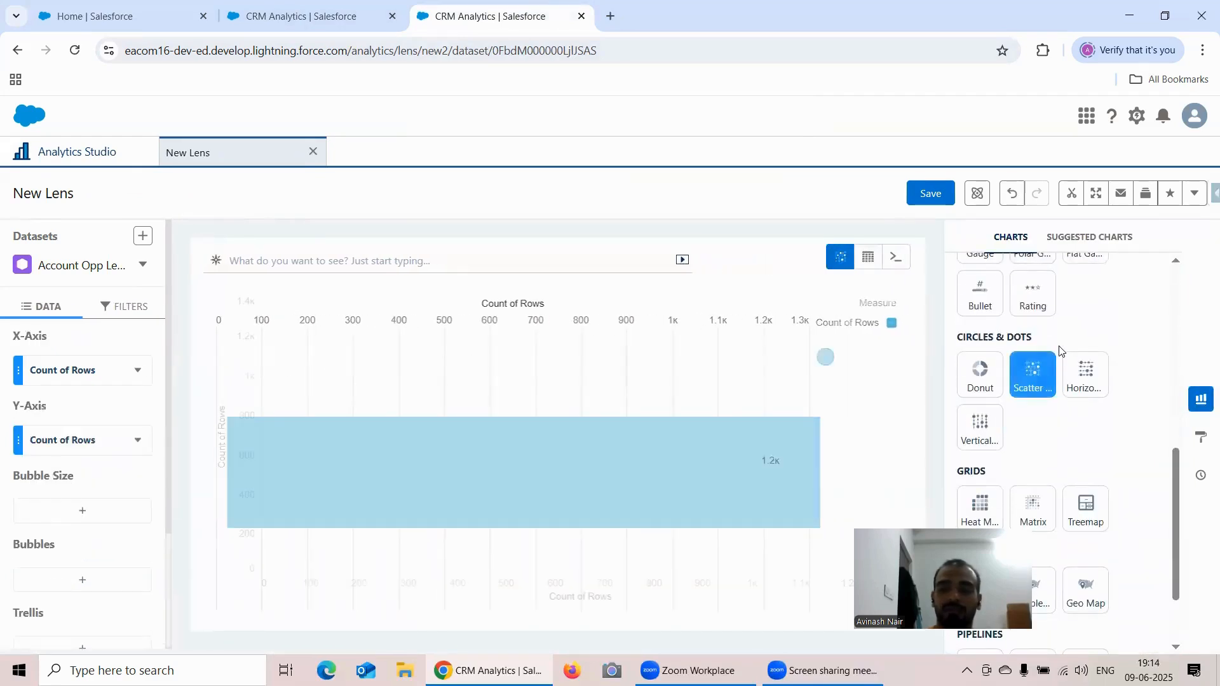
pyautogui.click(1200, 437)
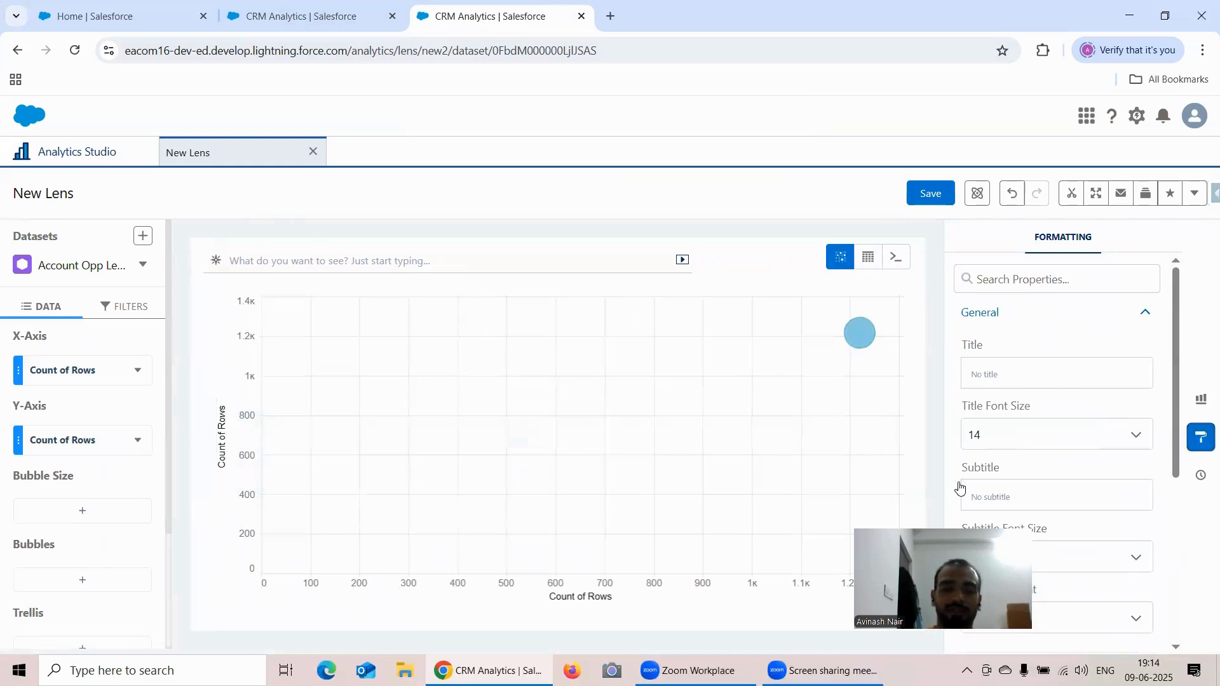
# - Set the scatter plot's X-axis measure to Sum of Amount and its Y-axis measure to Average of Amount
pyautogui.click(139, 440)
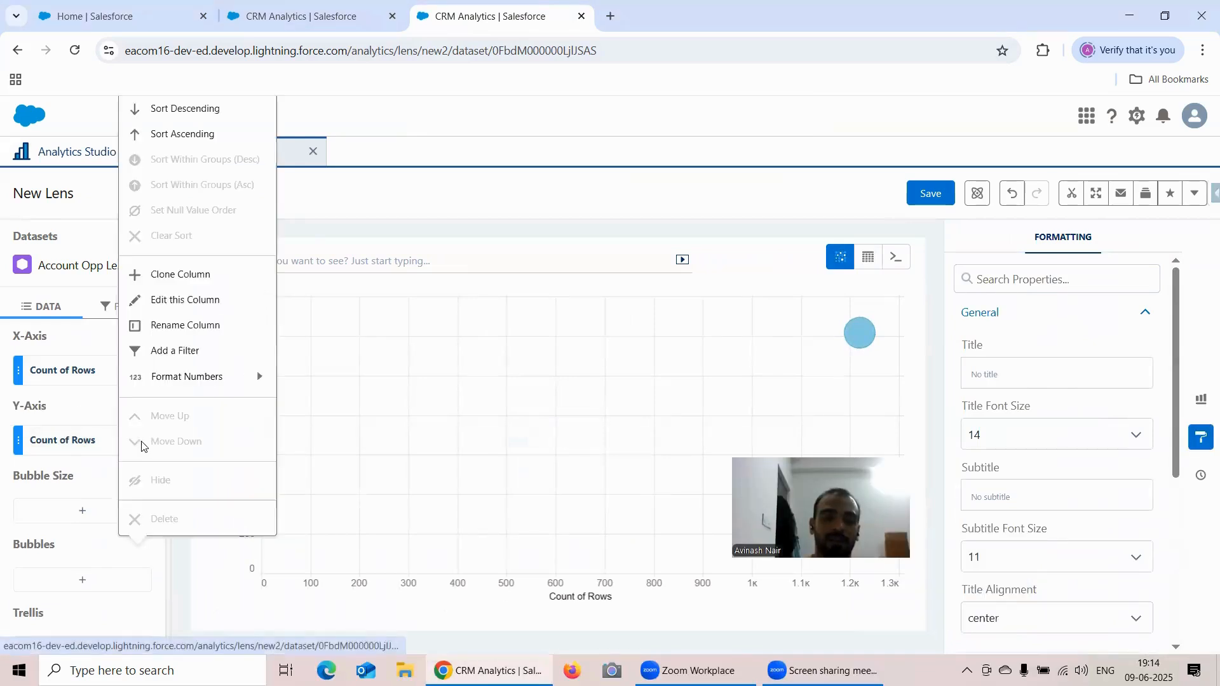
pyautogui.click(104, 402)
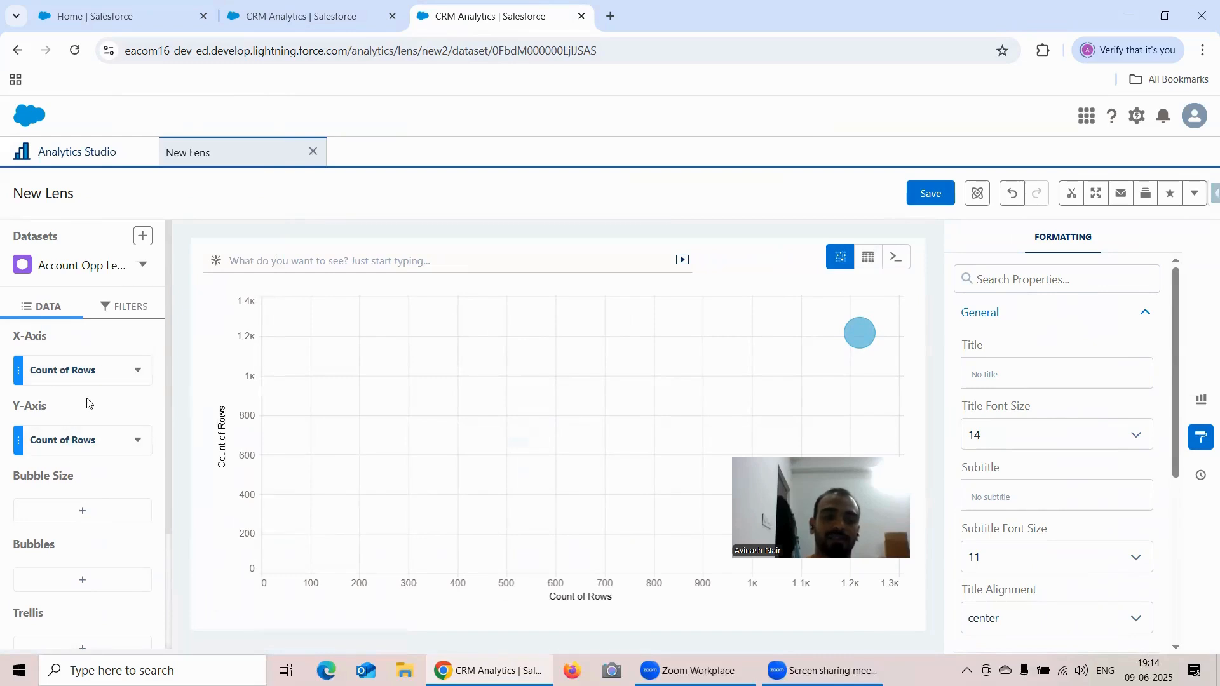
pyautogui.click(63, 374)
pyautogui.click(168, 447)
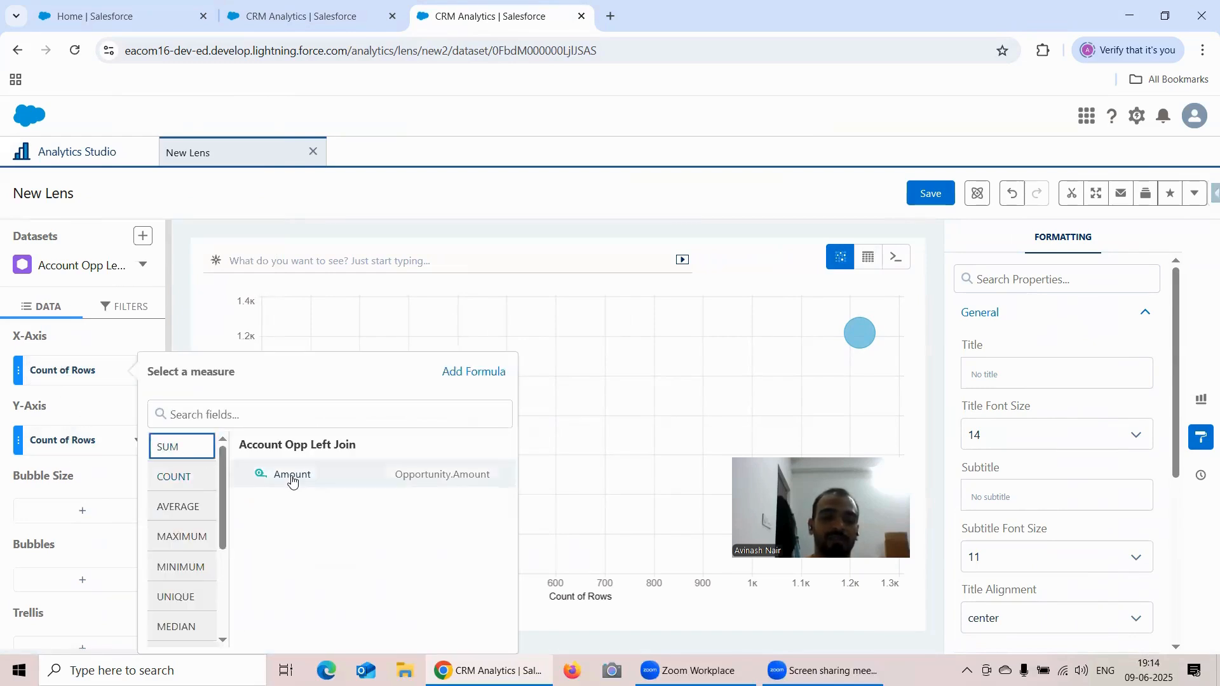
pyautogui.click(292, 476)
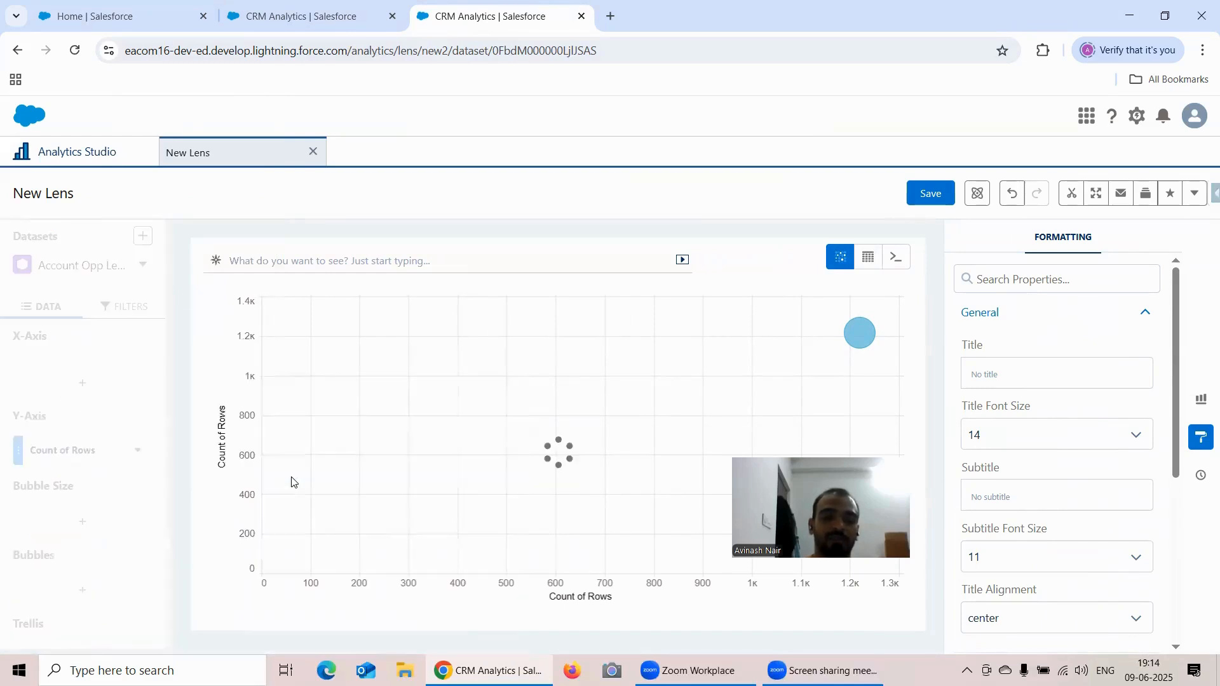
pyautogui.click(47, 446)
pyautogui.click(178, 312)
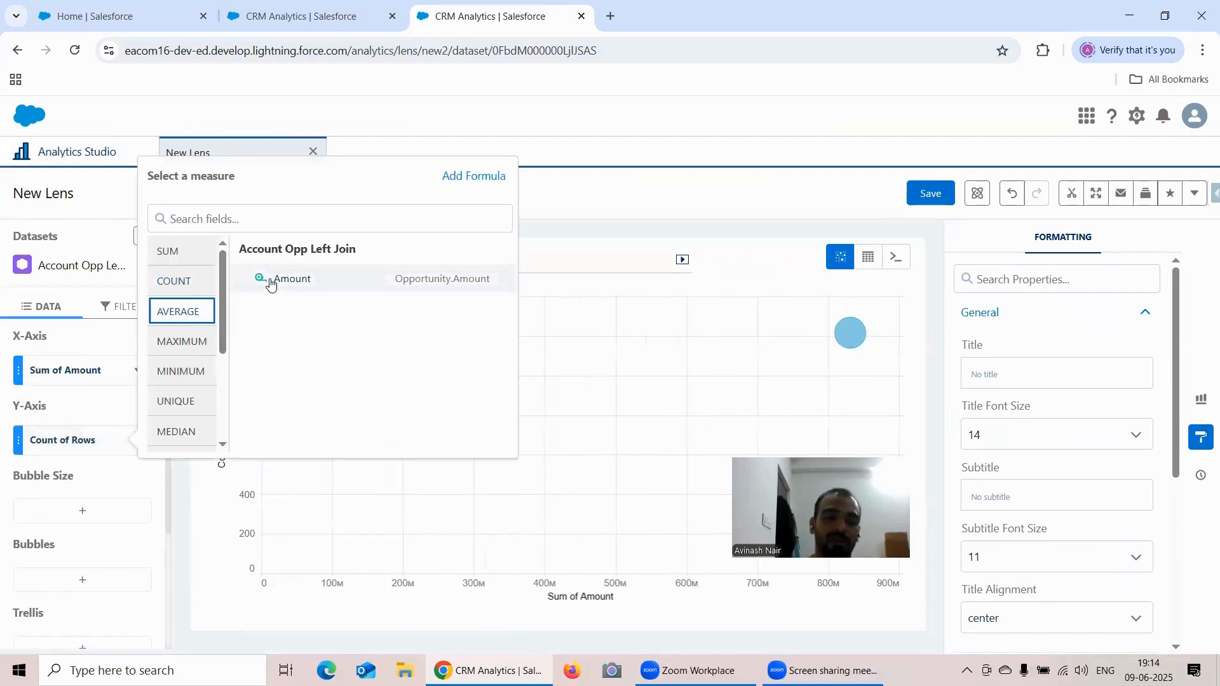
pyautogui.click(272, 280)
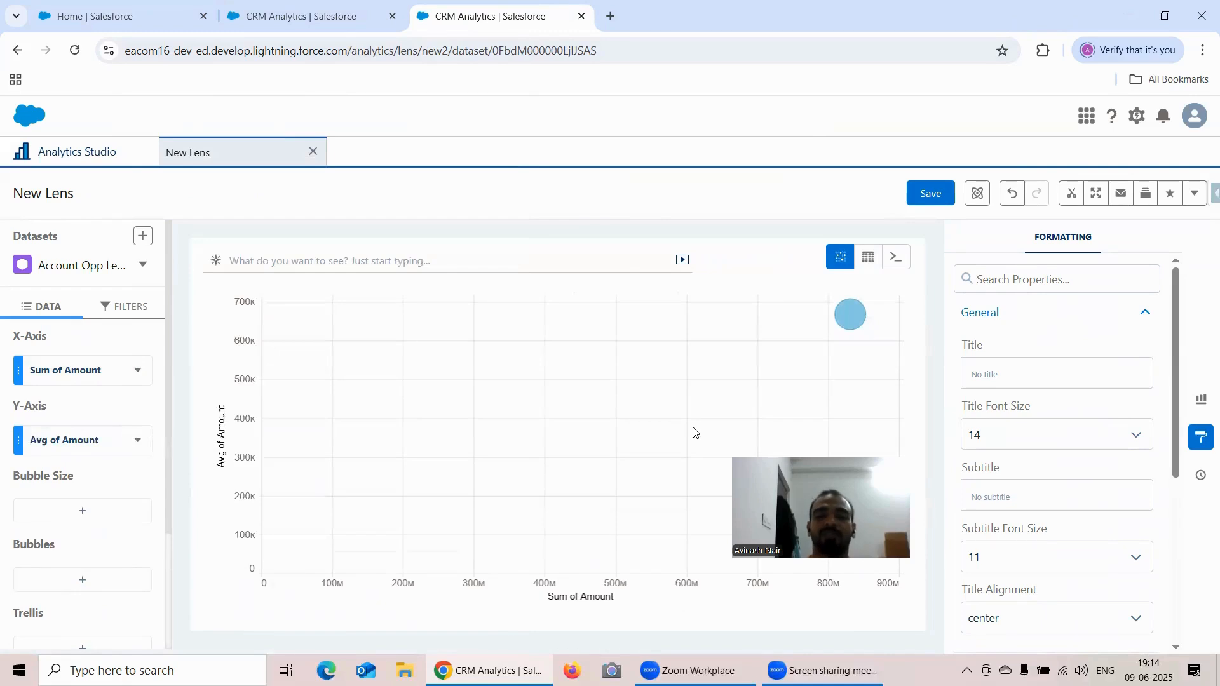
pyautogui.moveTo(621, 275); pyautogui.dragTo(621, 274)
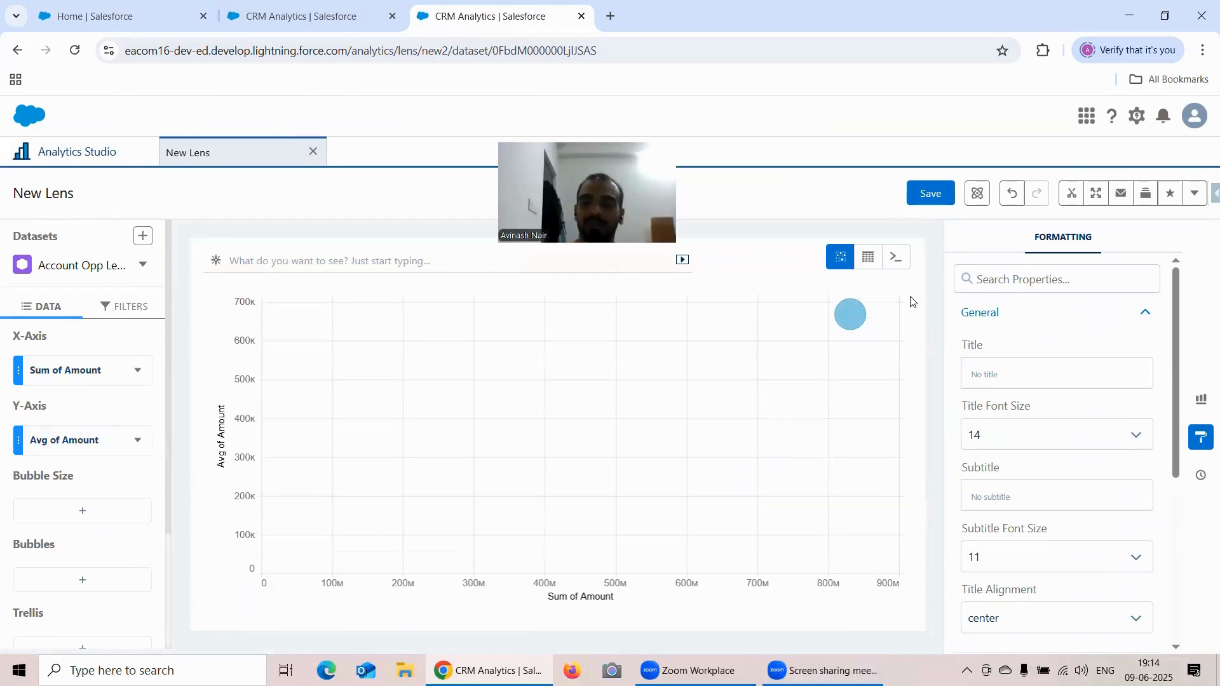
# - Try Maximum Bubble Ratios of 0.5%, 1% and 5% on the scatter plot, and settle on 3%
pyautogui.scroll(-4, 1106, 410)
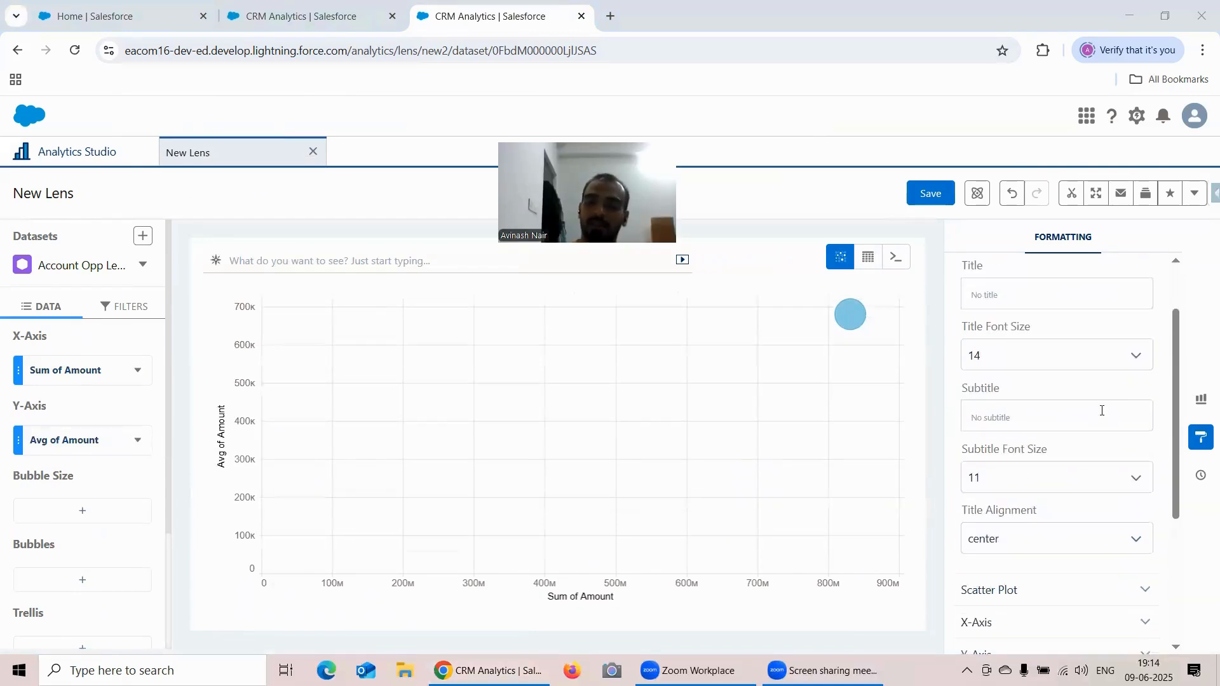
pyautogui.click(1002, 433)
pyautogui.scroll(-1, 1017, 355)
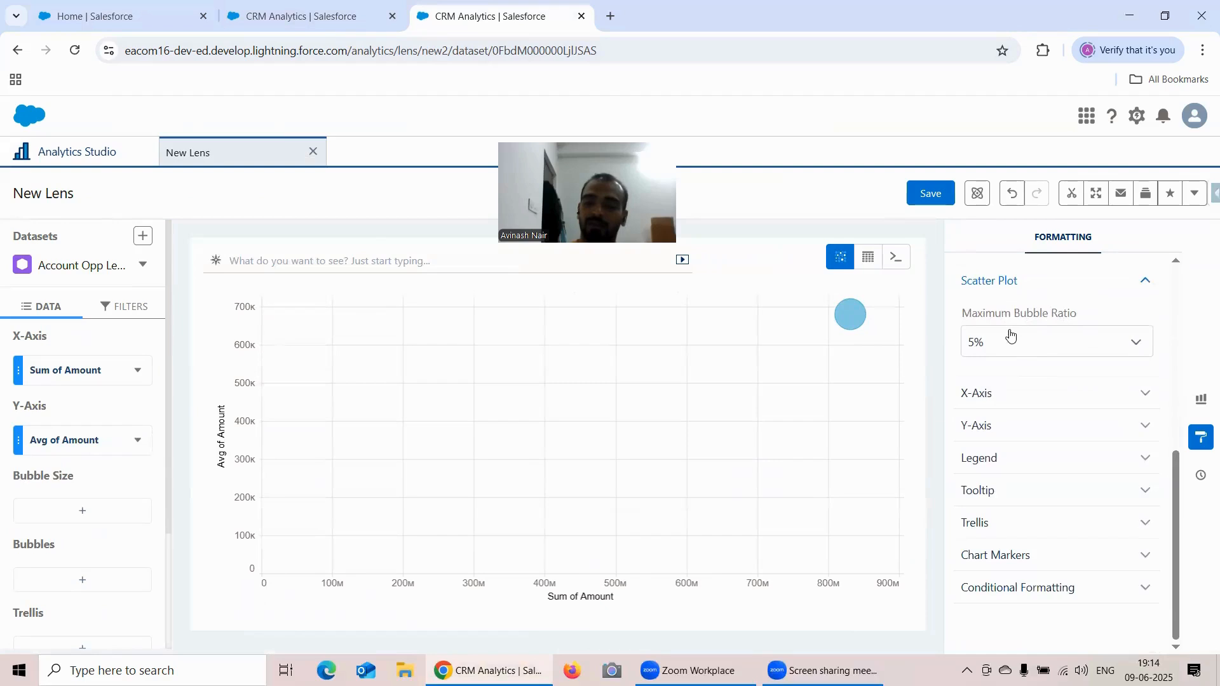
pyautogui.click(1034, 348)
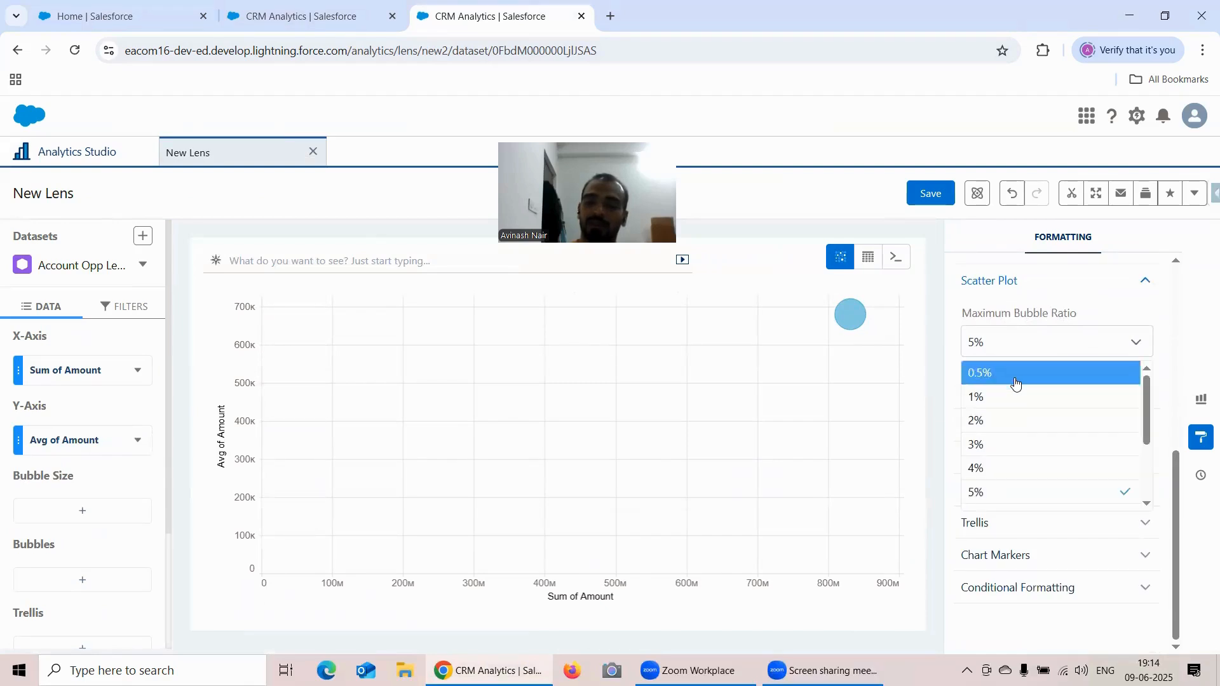
pyautogui.click(1017, 376)
pyautogui.click(1015, 351)
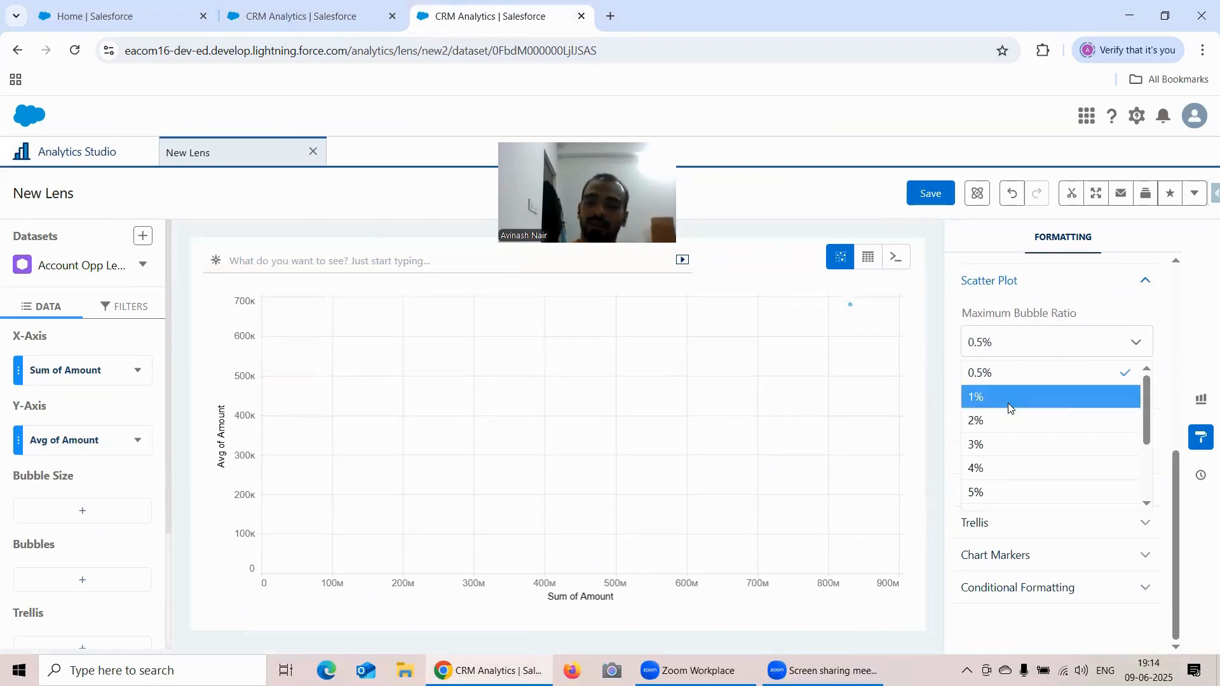
pyautogui.click(1008, 403)
pyautogui.click(1013, 346)
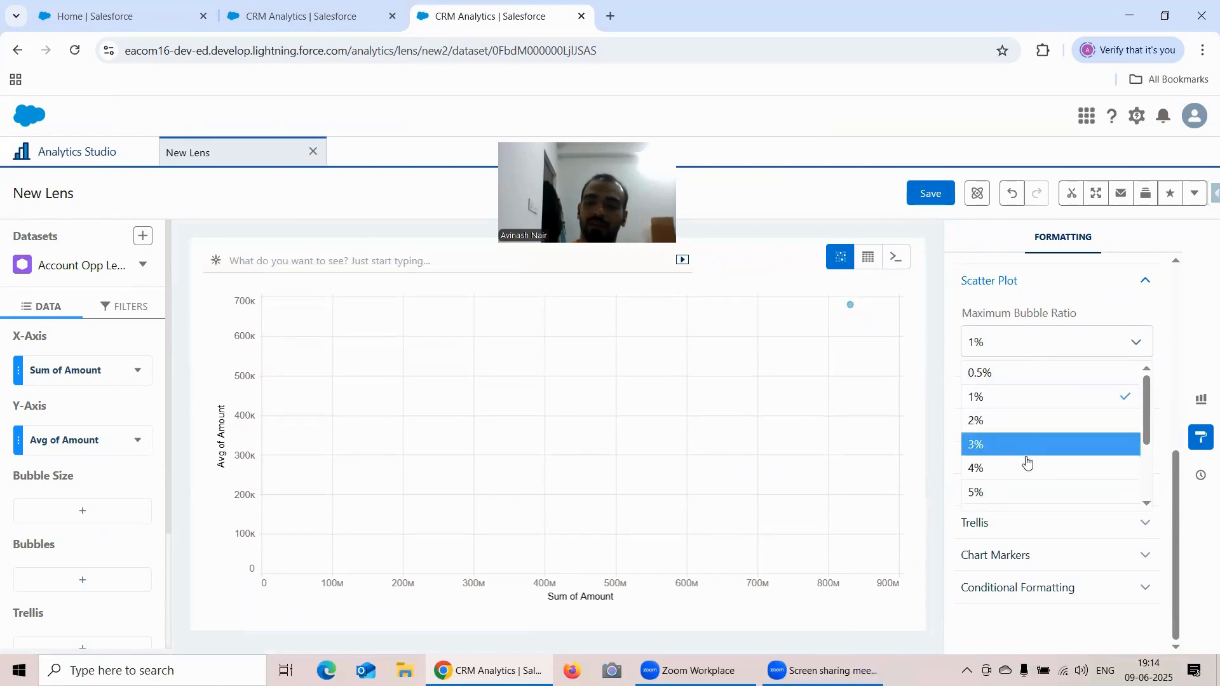
pyautogui.click(1028, 499)
pyautogui.click(1029, 349)
pyautogui.click(996, 455)
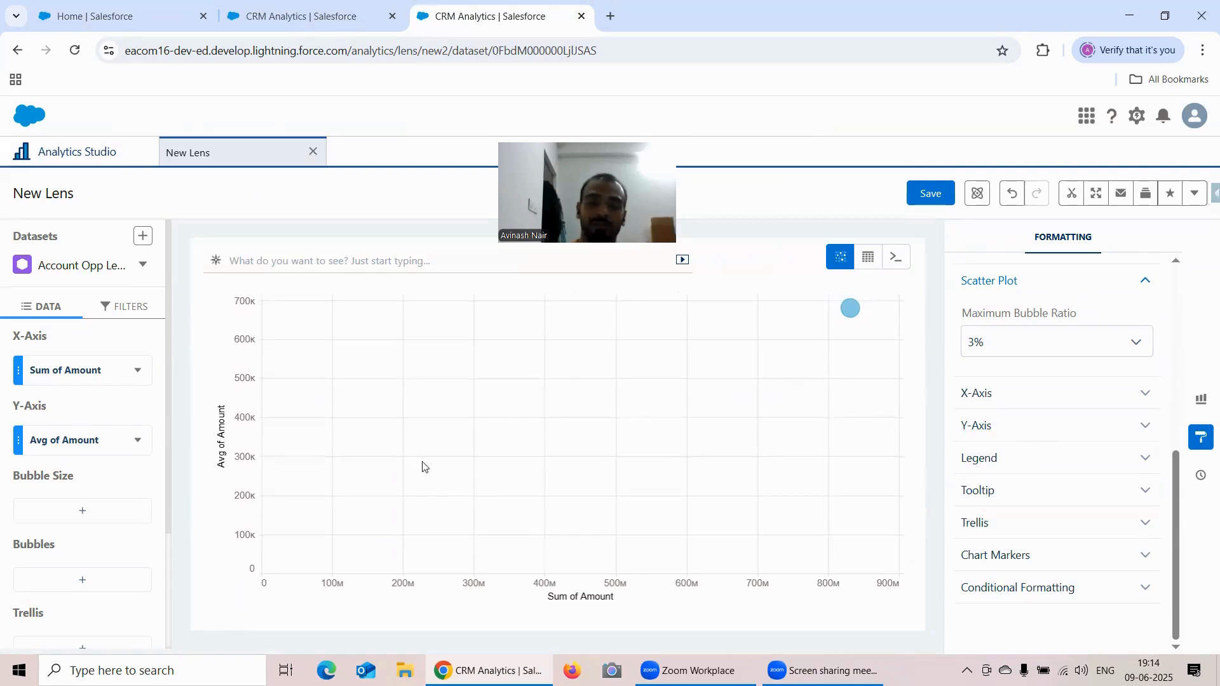
pyautogui.moveTo(857, 310)
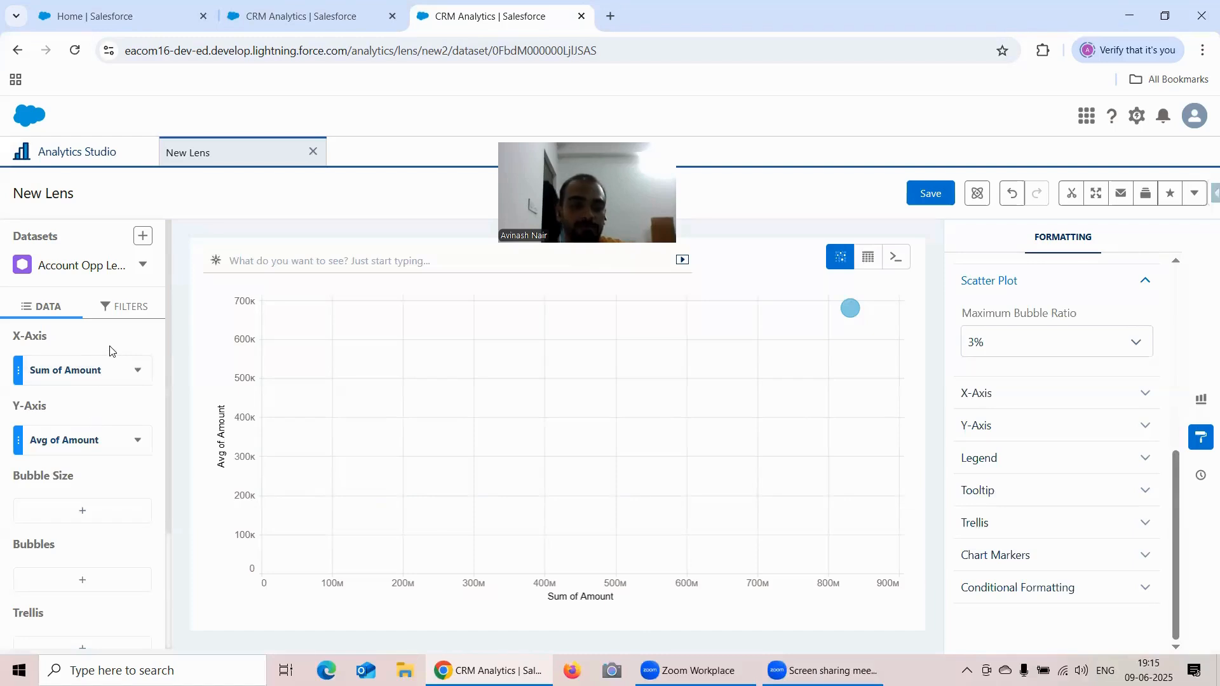
# - Try hiding the scatter plot's X-axis in its formatting options, and show the axis again
pyautogui.click(1029, 398)
pyautogui.scroll(-1, 1065, 376)
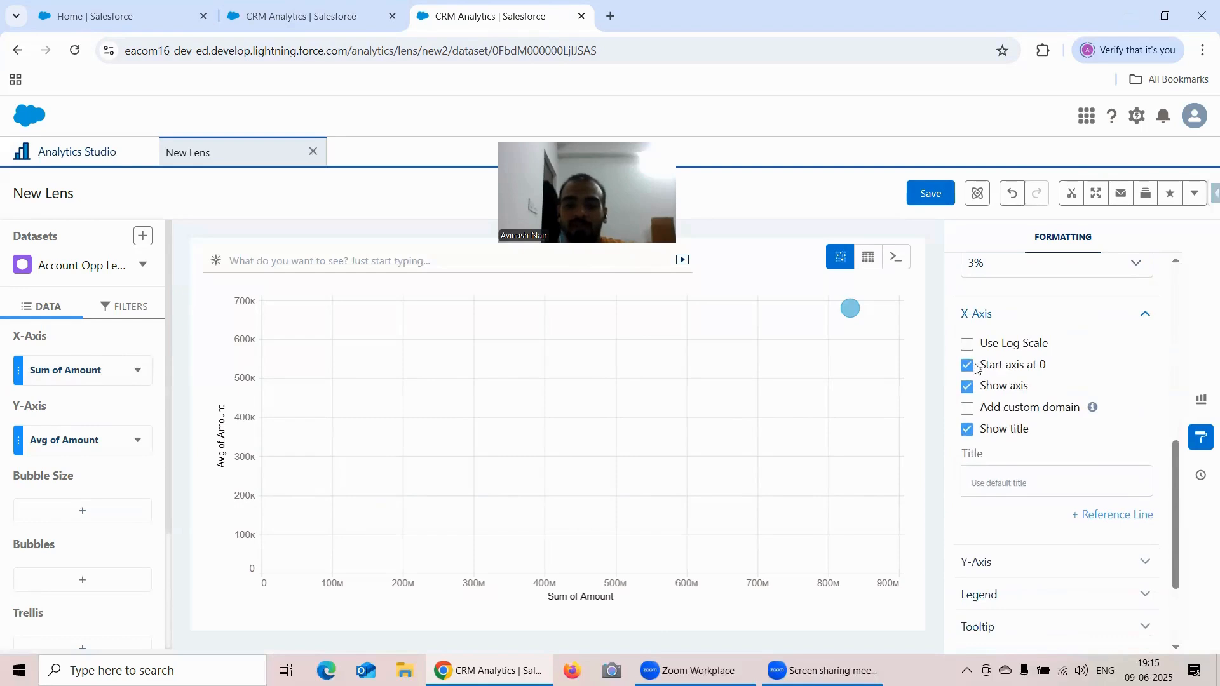
pyautogui.click(967, 388)
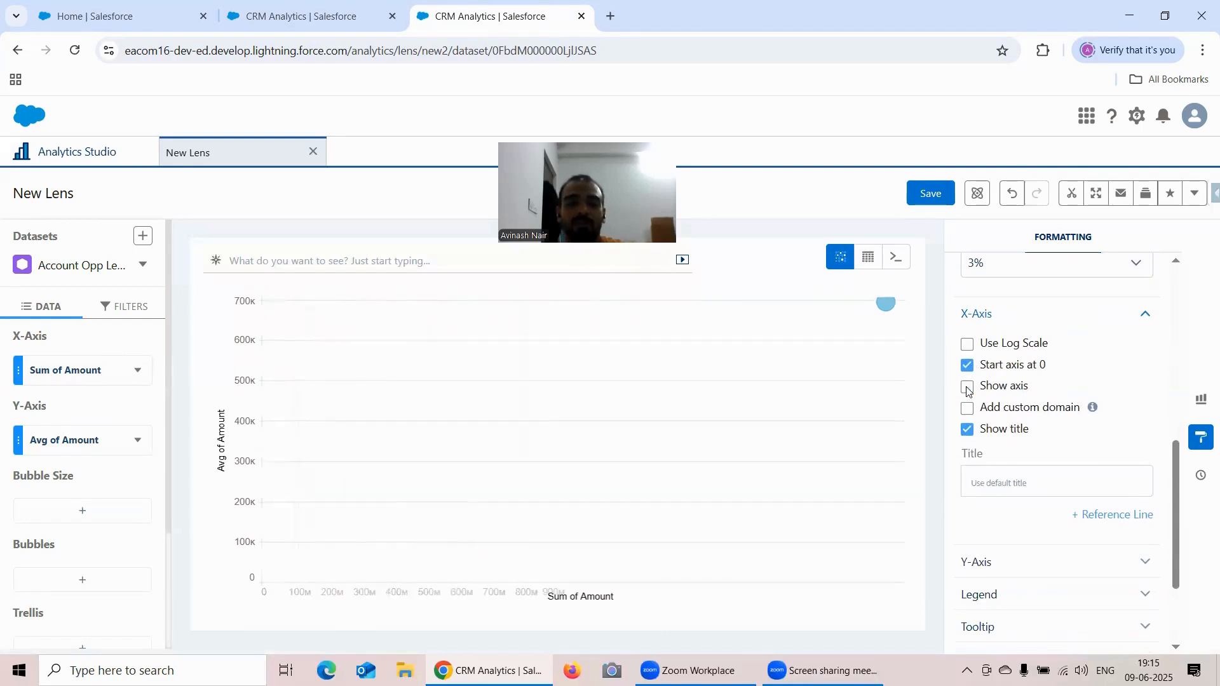
pyautogui.click(967, 389)
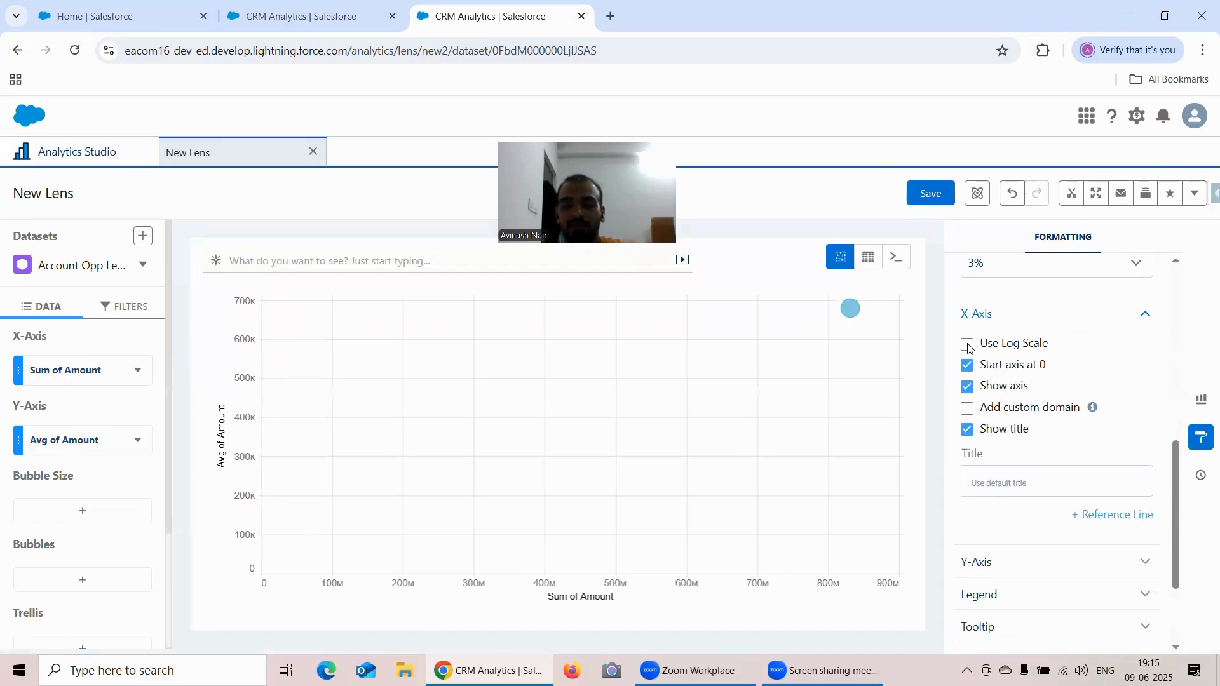
# - Add a custom domain to the scatter plot's X-axis with a low value of 200
pyautogui.click(972, 411)
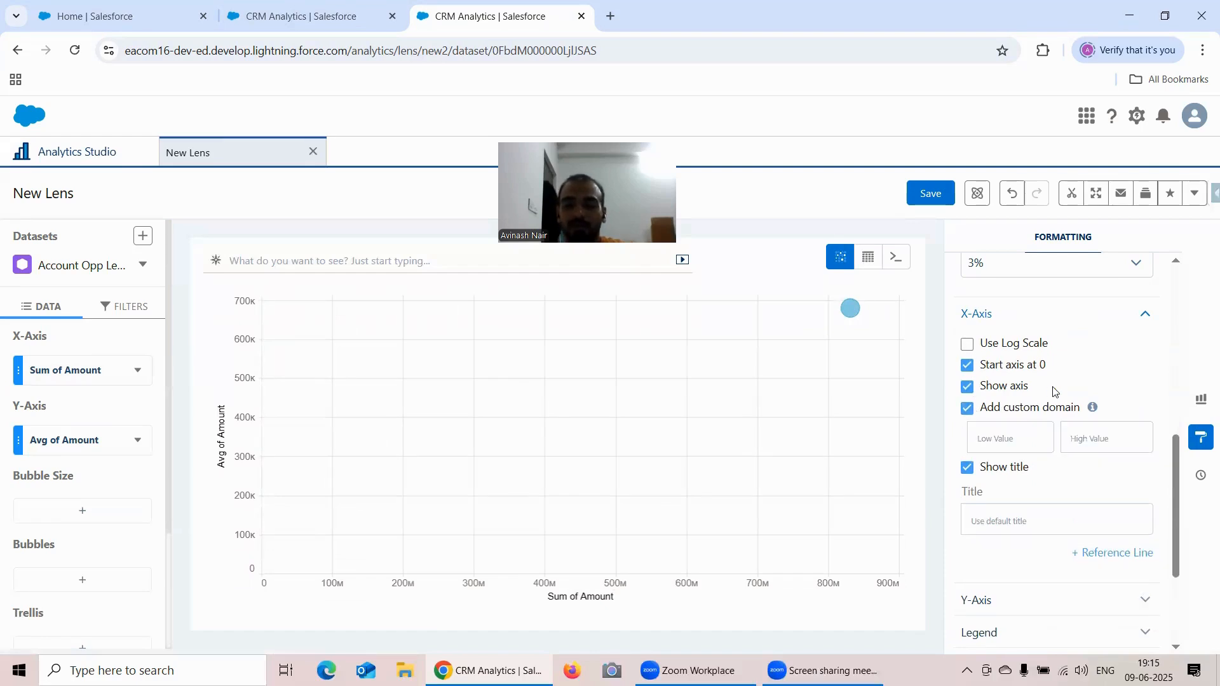
pyautogui.scroll(-1, 1052, 389)
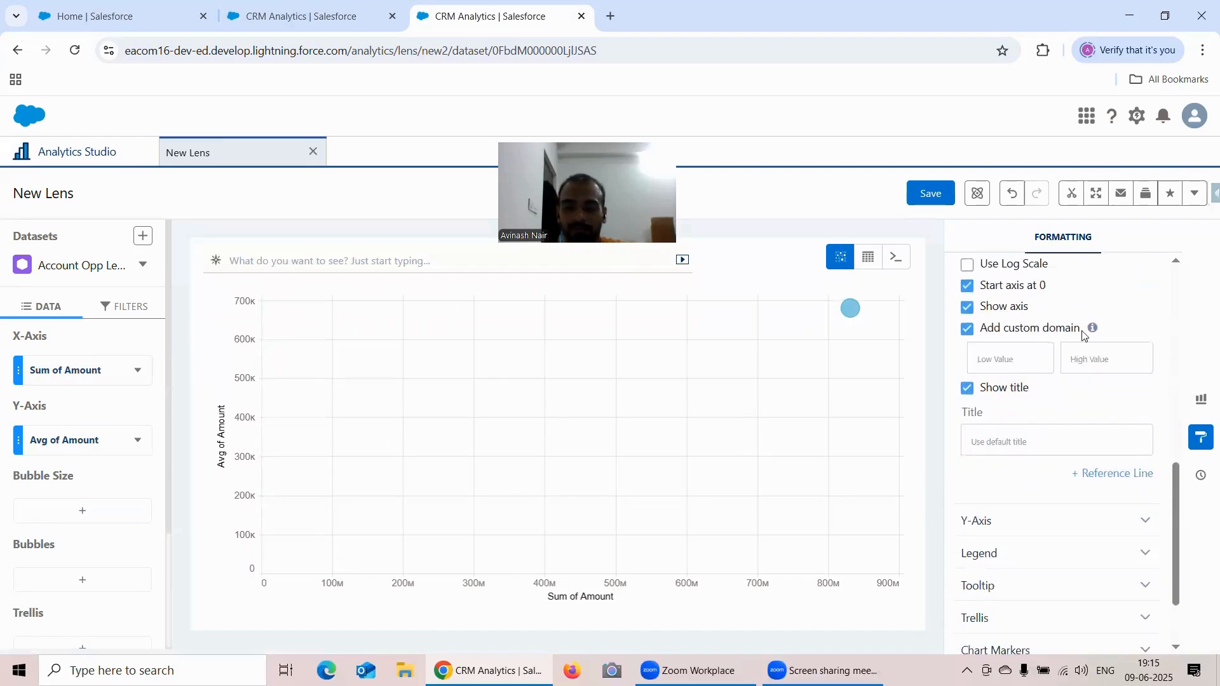
pyautogui.moveTo(1091, 335)
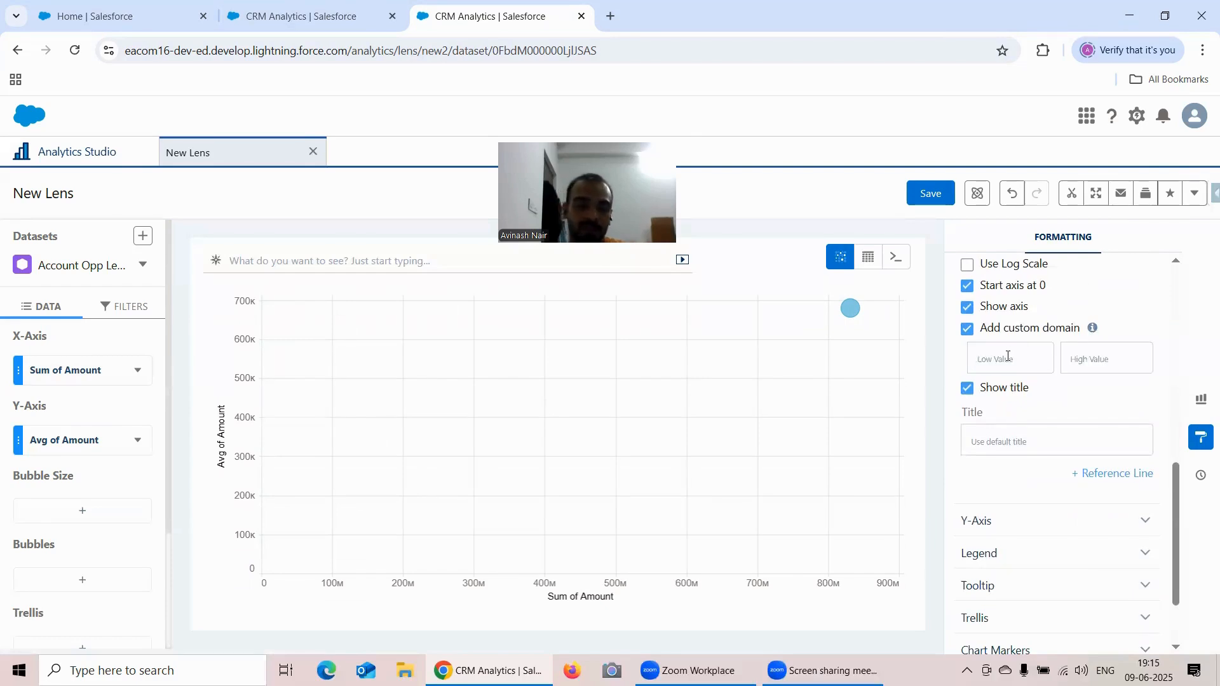
pyautogui.click(1009, 357)
pyautogui.write('200')
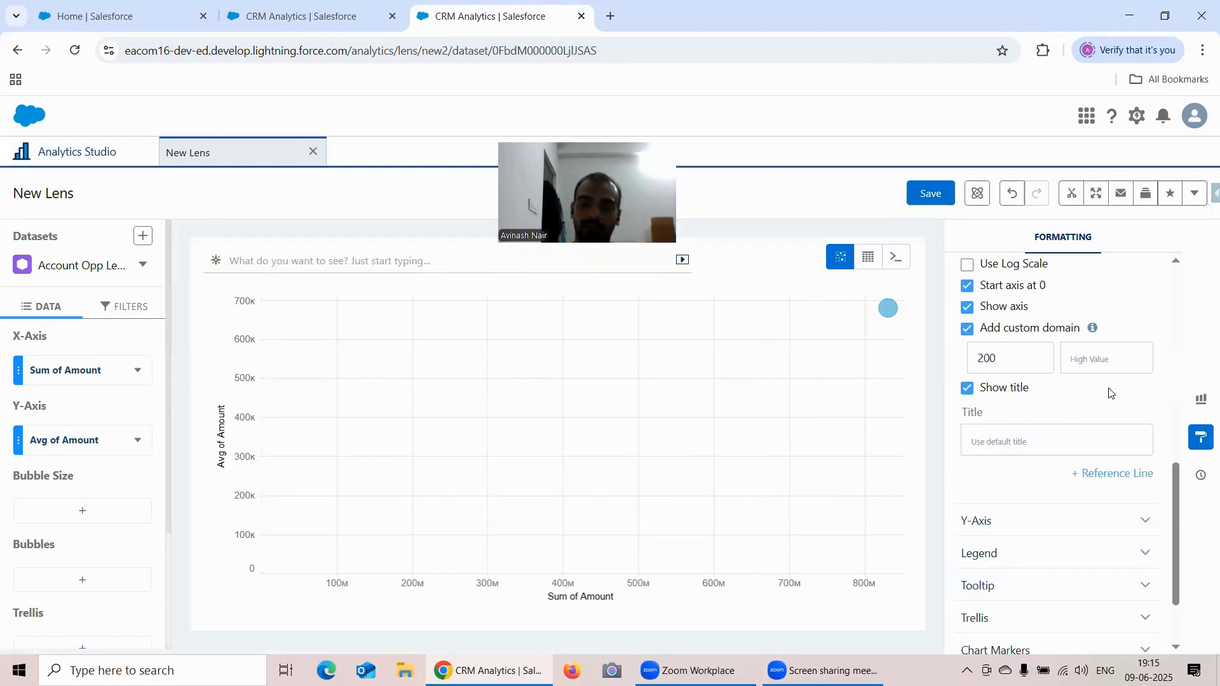
# - Add a reference line to the X-axis at the value 400000000
pyautogui.scroll(-1, 1076, 401)
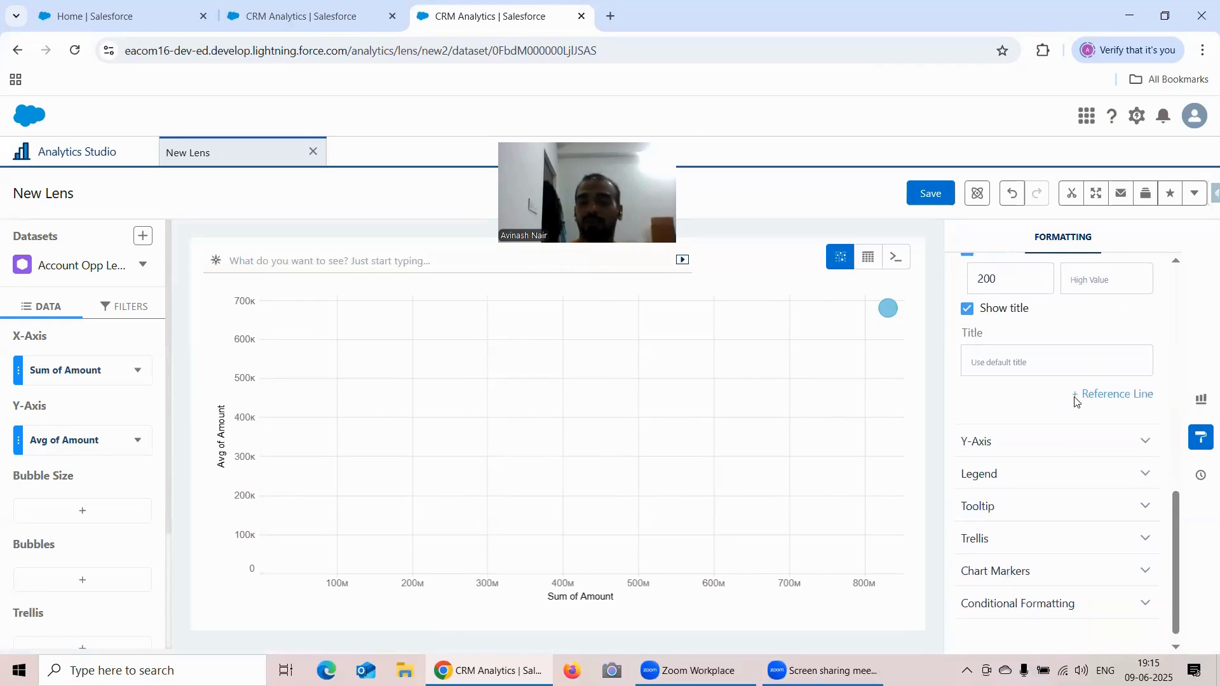
pyautogui.click(1103, 399)
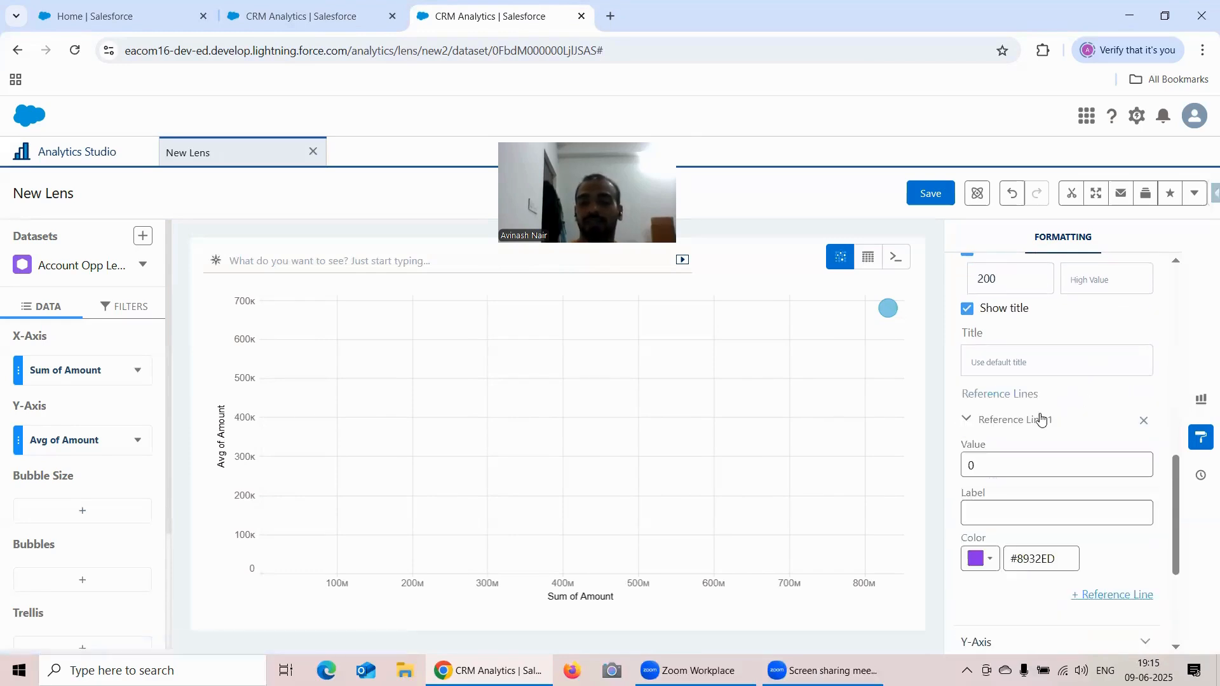
pyautogui.scroll(-1, 1041, 430)
pyautogui.click(999, 433)
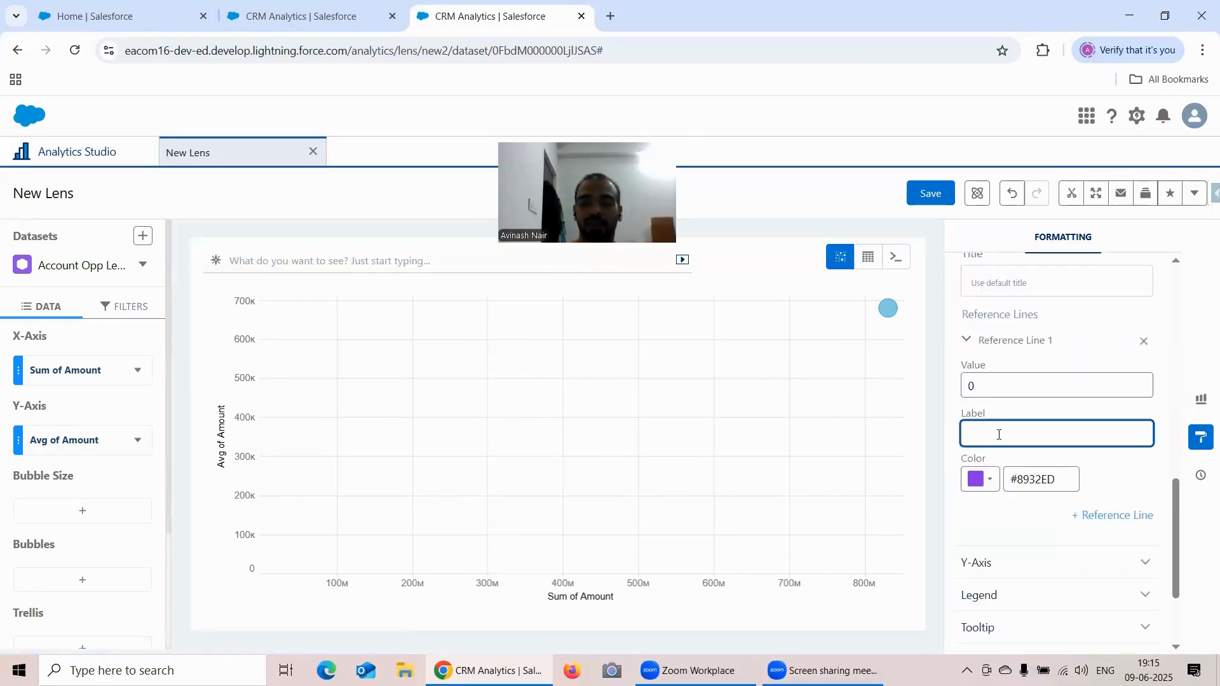
pyautogui.click(998, 385)
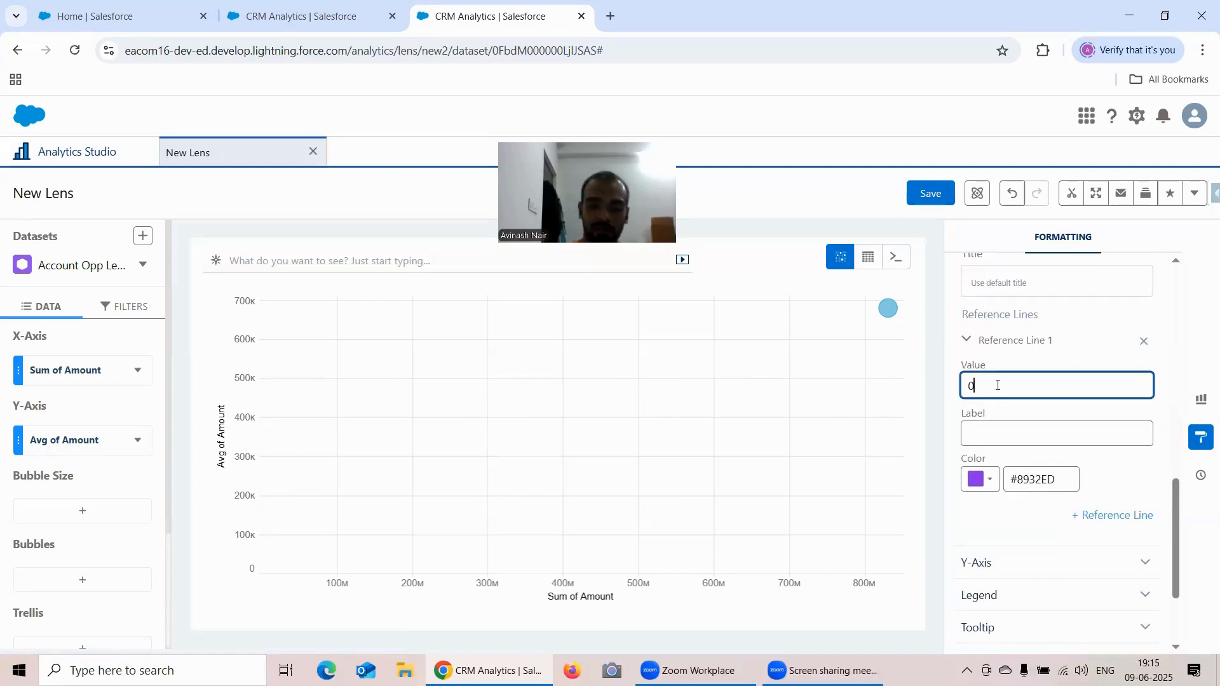
pyautogui.press('BackSpace')
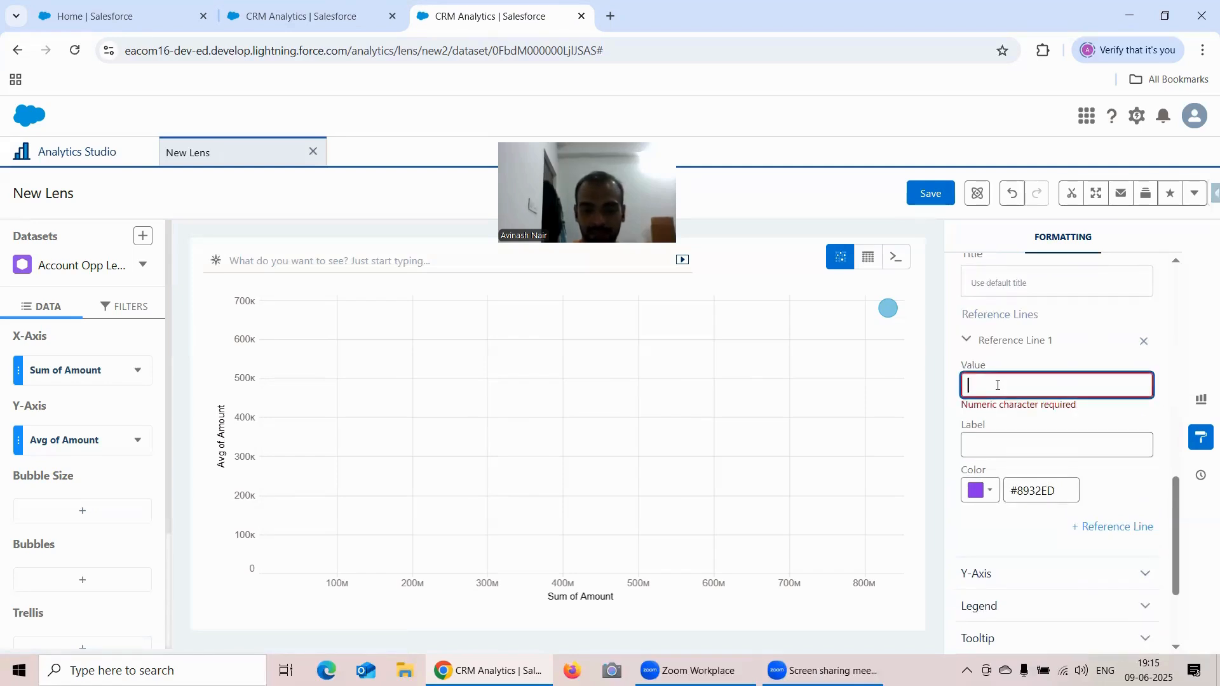
pyautogui.write('40000000')
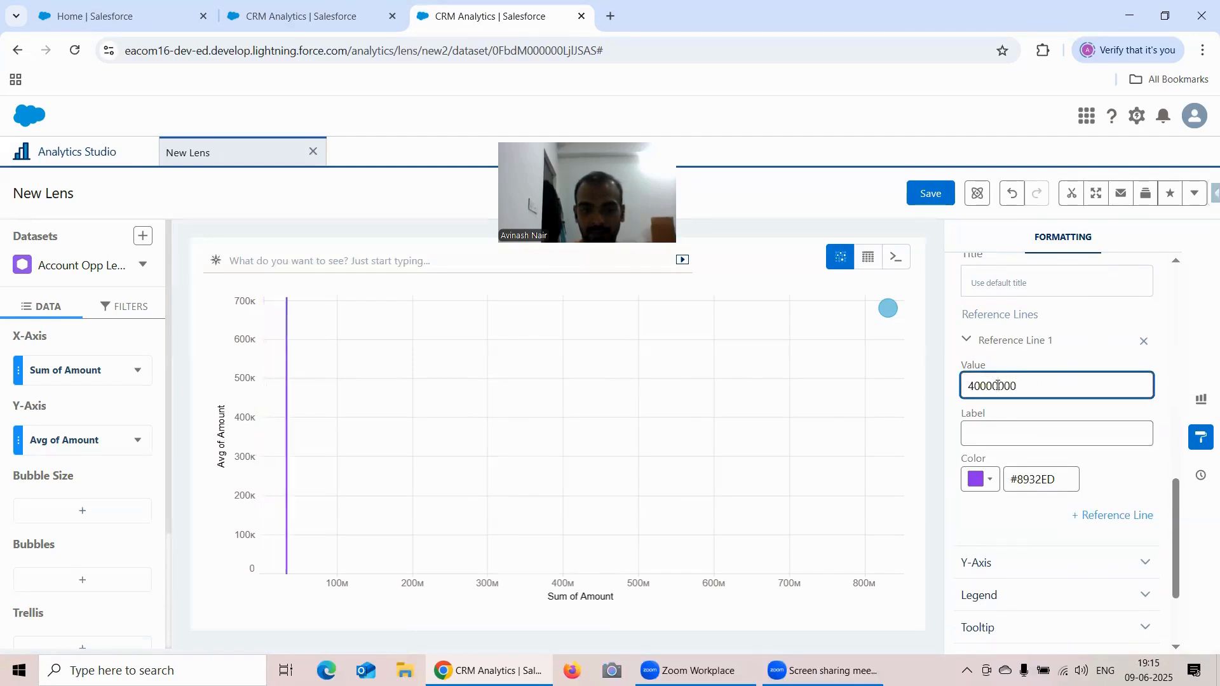
pyautogui.write('0')
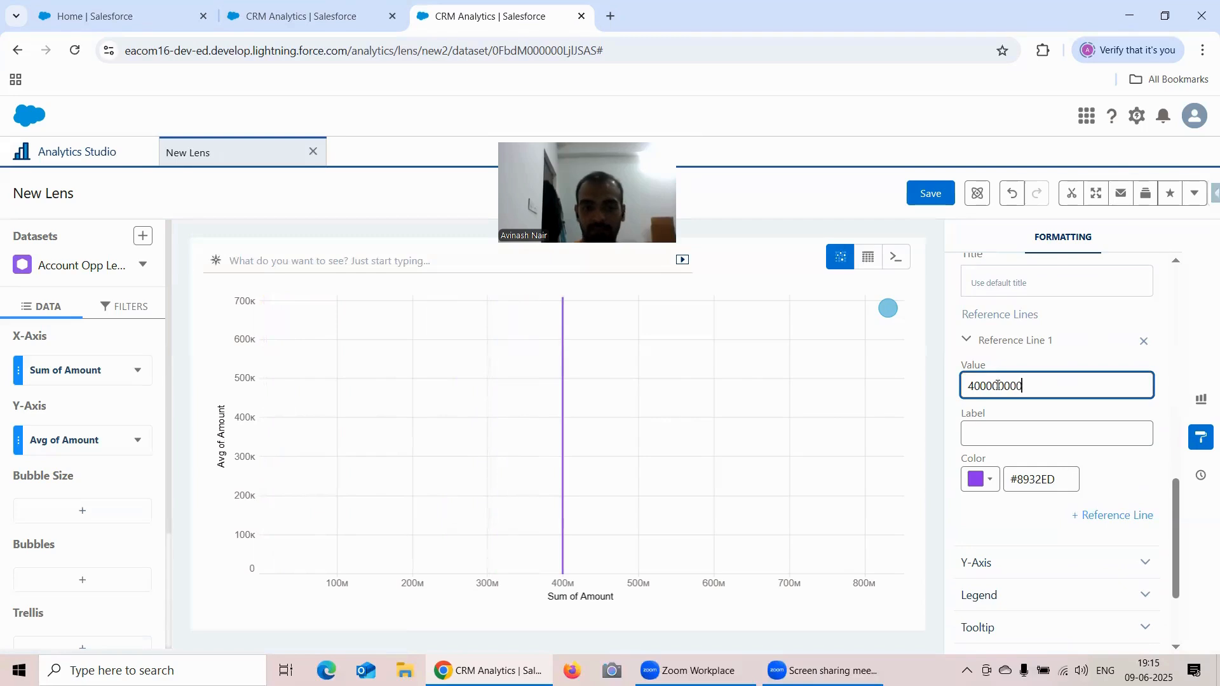
# - Label the X-axis reference line "400 Million"
pyautogui.click(996, 437)
pyautogui.write('400')
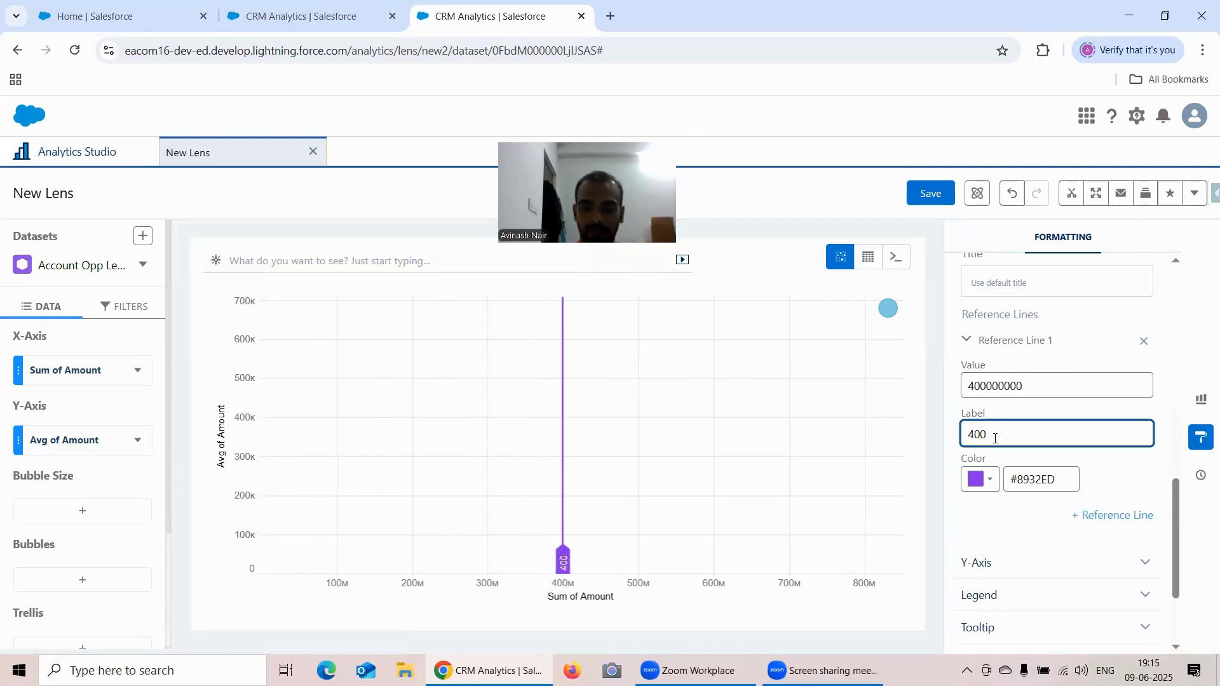
pyautogui.write(' mi')
pyautogui.press('BackSpace')
pyautogui.press('BackSpace')
pyautogui.write('Million')
# - Add a reference line to the Y-axis at the value 400000
pyautogui.scroll(-1, 1052, 448)
pyautogui.scroll(-2, 1036, 438)
pyautogui.click(972, 426)
pyautogui.scroll(-2, 981, 452)
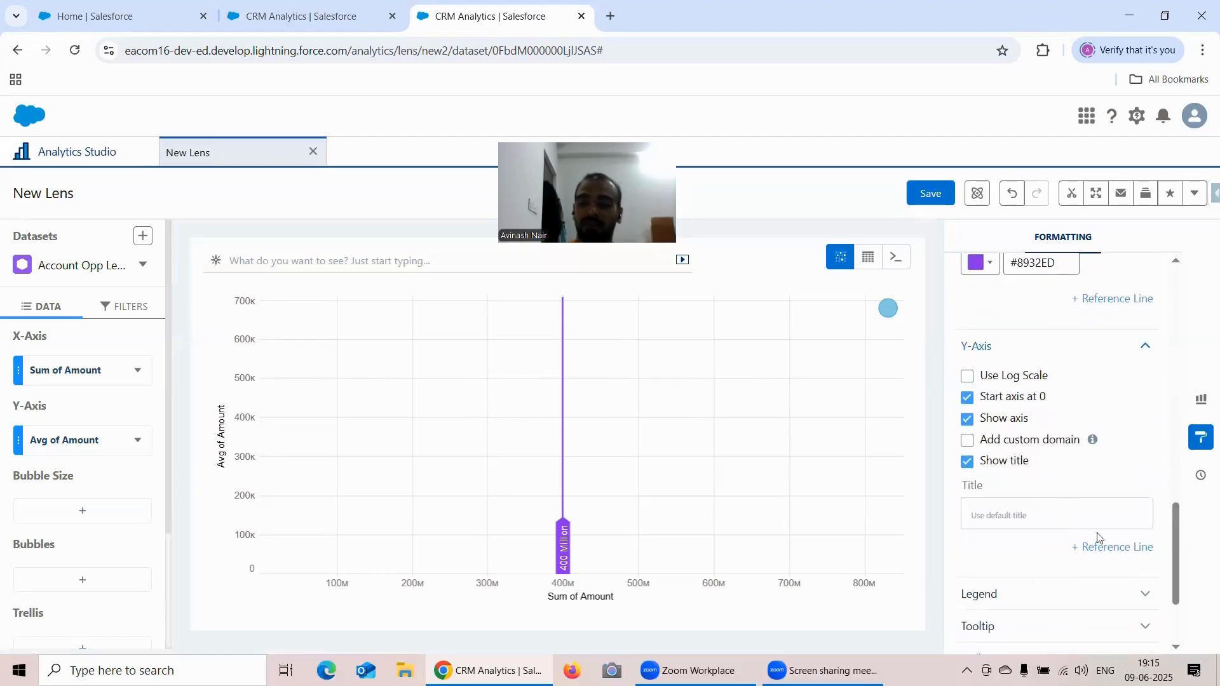
pyautogui.click(1106, 547)
pyautogui.scroll(-3, 1055, 509)
pyautogui.click(1004, 462)
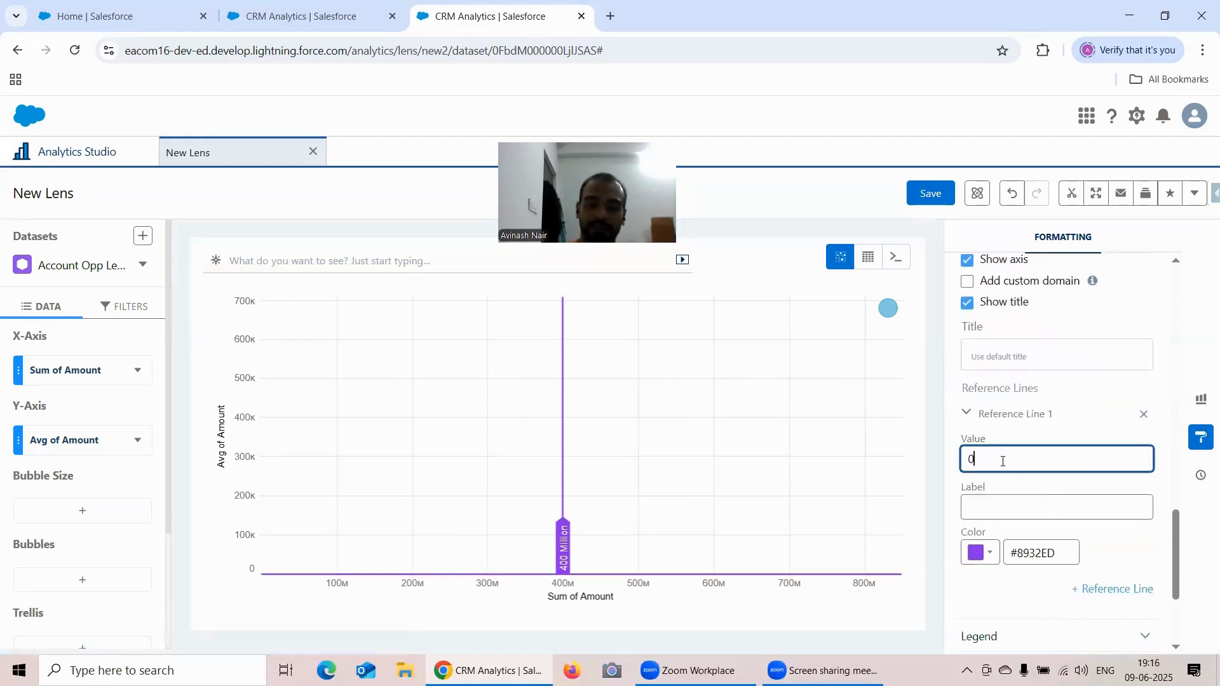
pyautogui.press('BackSpace')
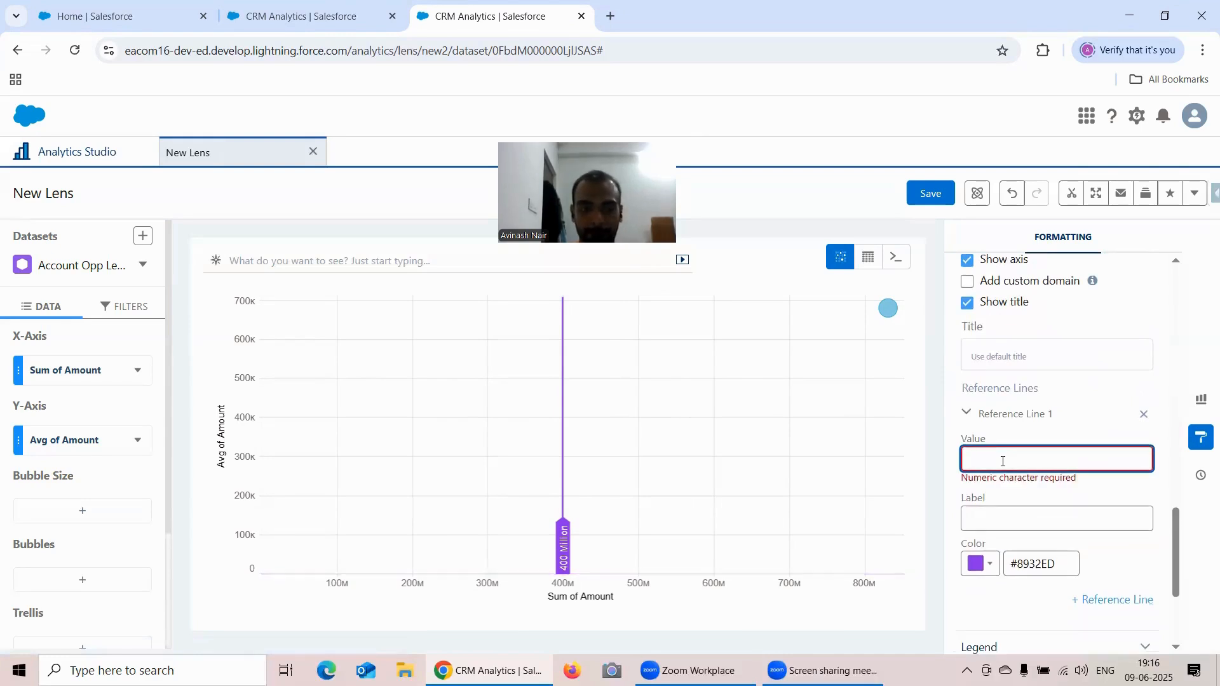
pyautogui.write('400000')
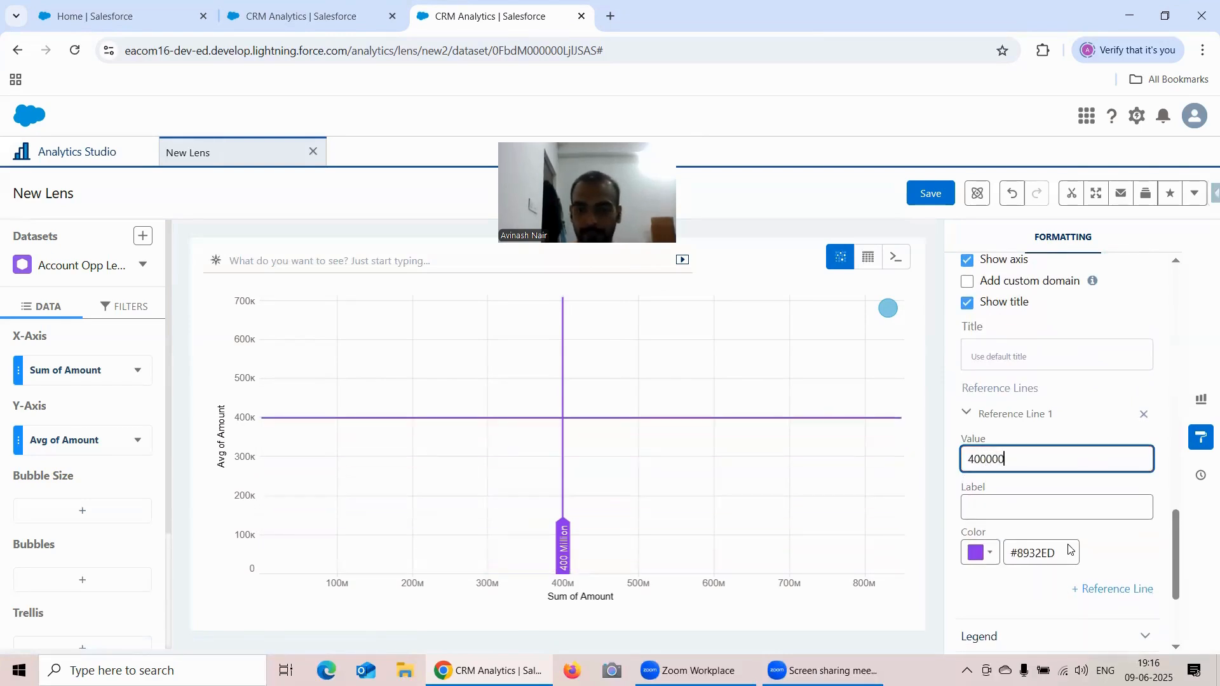
# - Label the Y-axis reference line "400K" and expand the Legend formatting options
pyautogui.click(1036, 505)
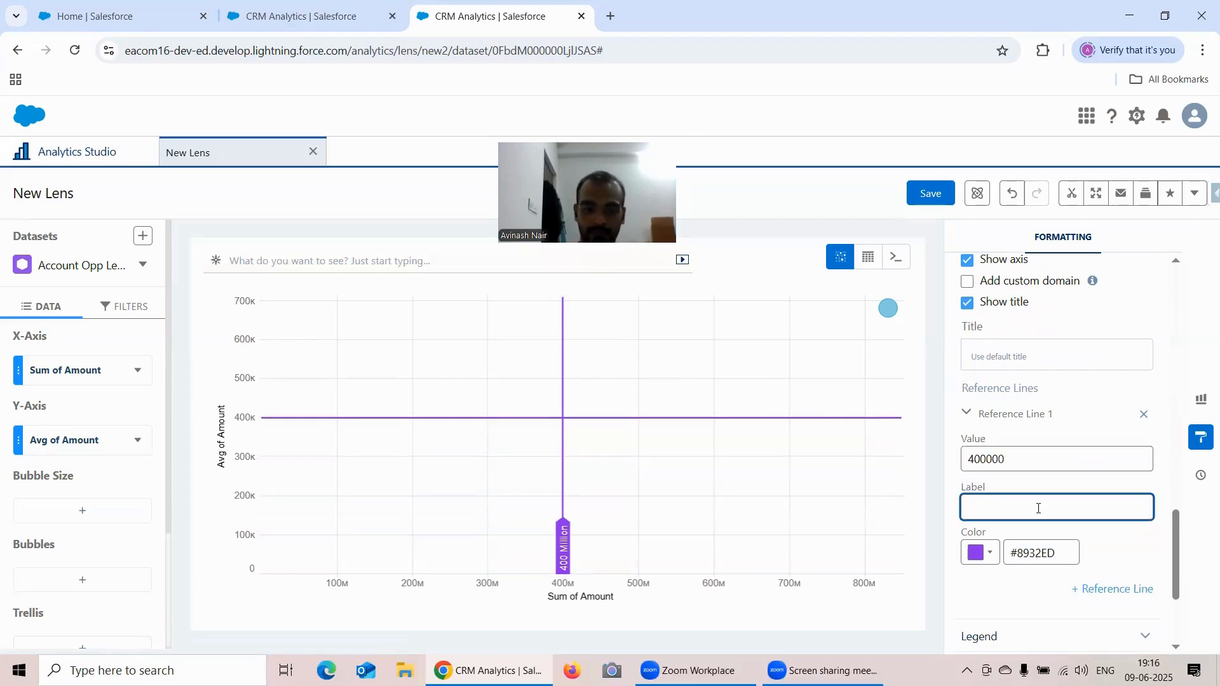
pyautogui.write('400')
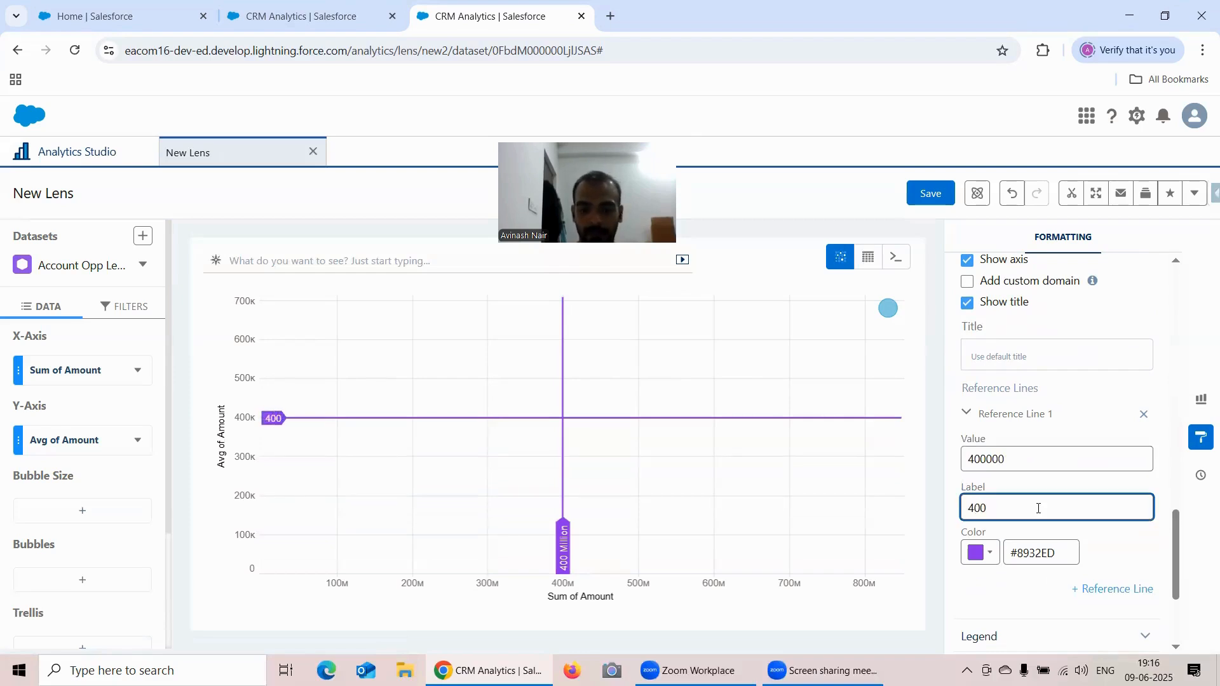
pyautogui.write('K')
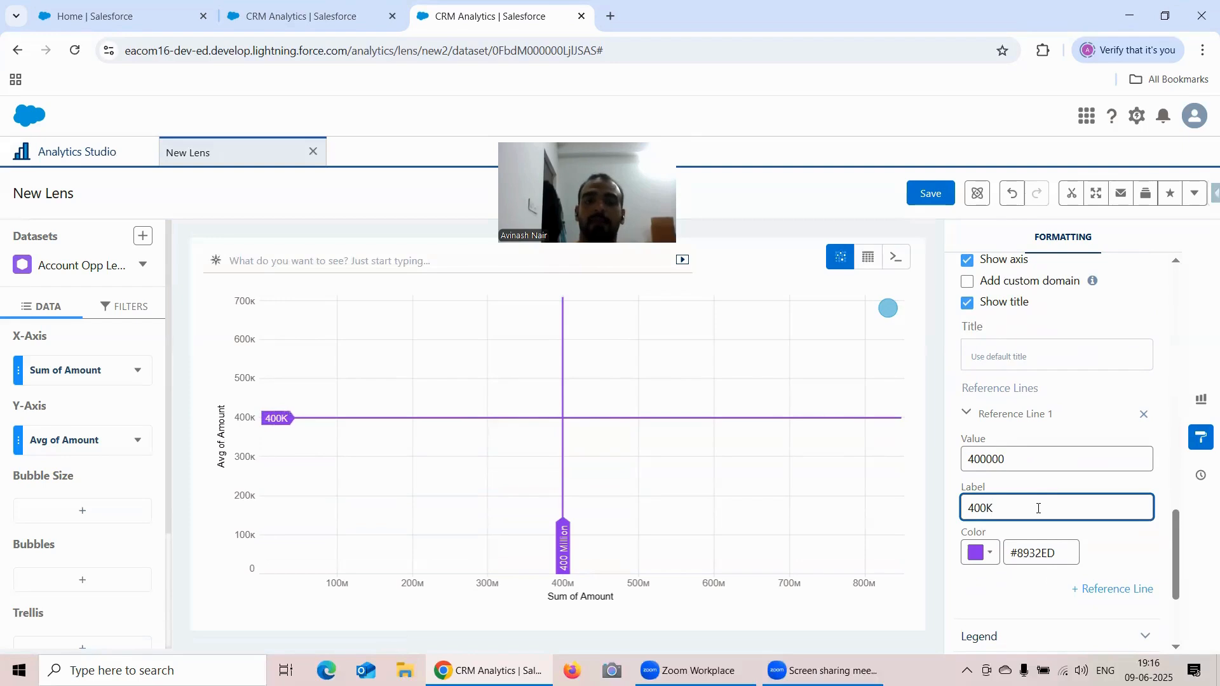
pyautogui.scroll(-3, 1090, 439)
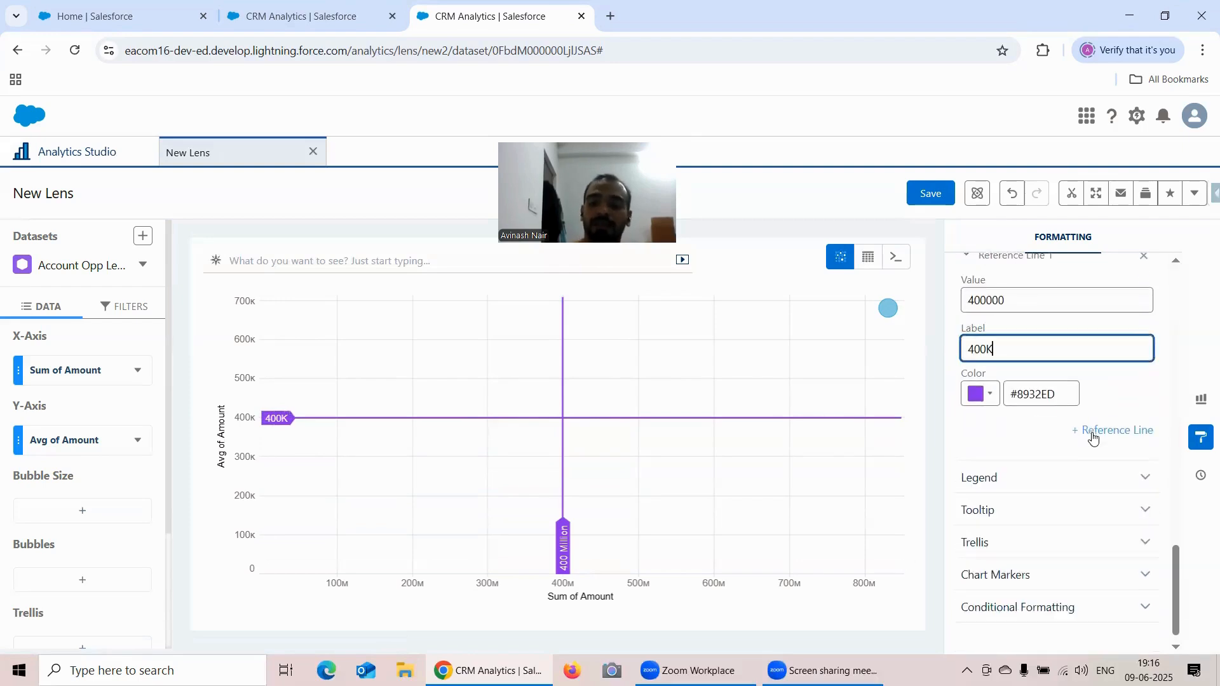
pyautogui.click(1020, 481)
pyautogui.scroll(3, 1042, 451)
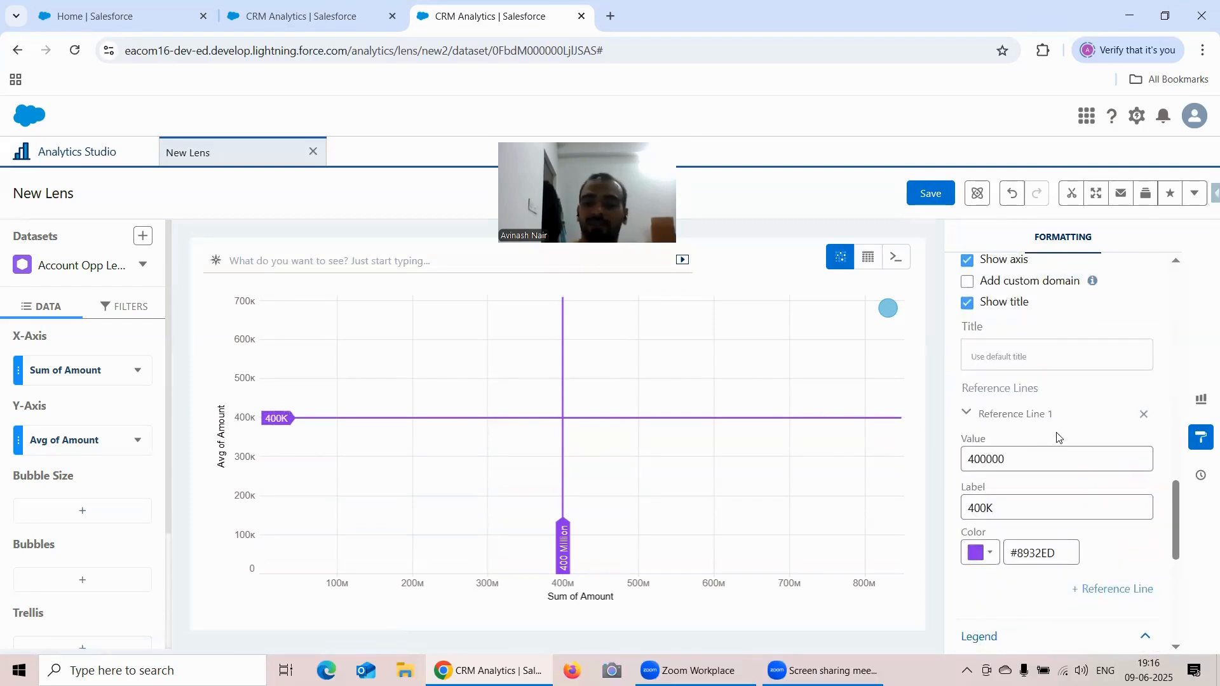
pyautogui.scroll(5, 1068, 436)
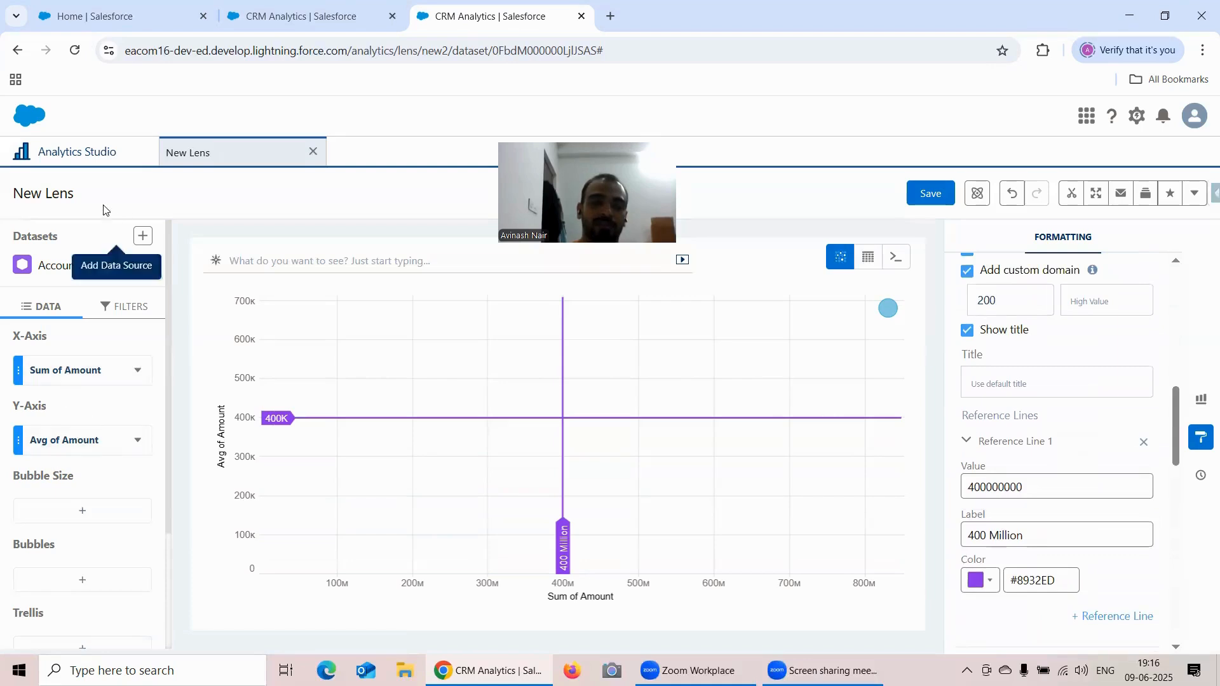
pyautogui.click(81, 152)
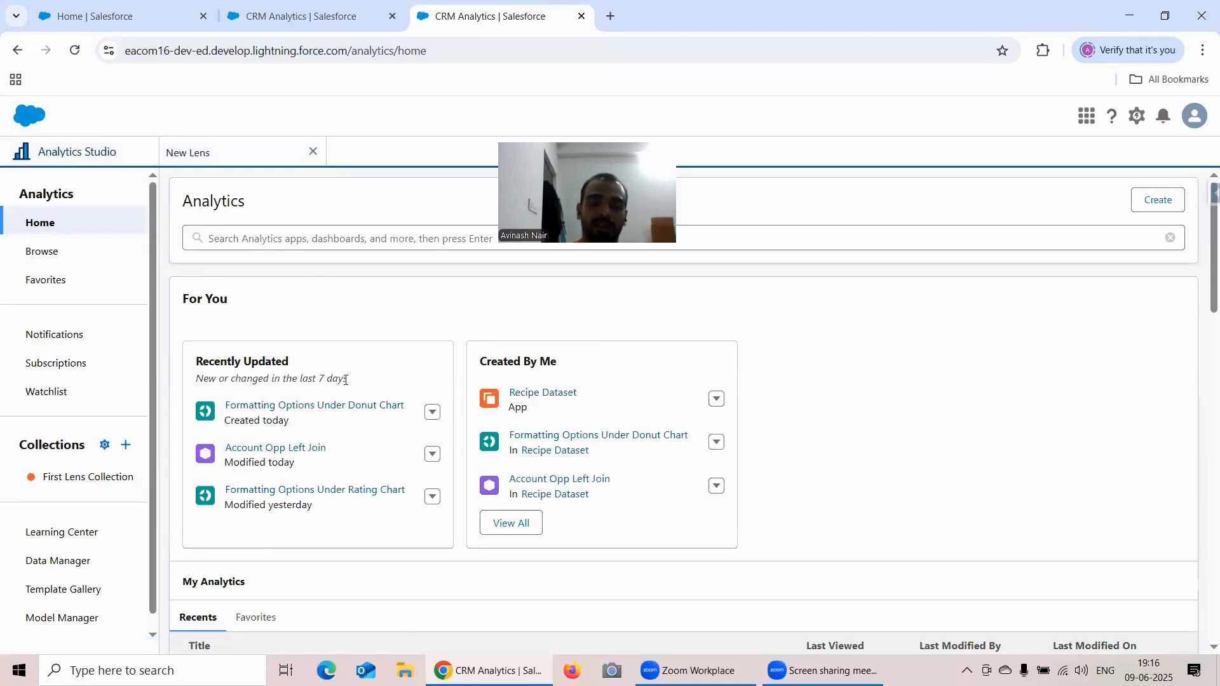
pyautogui.click(294, 449)
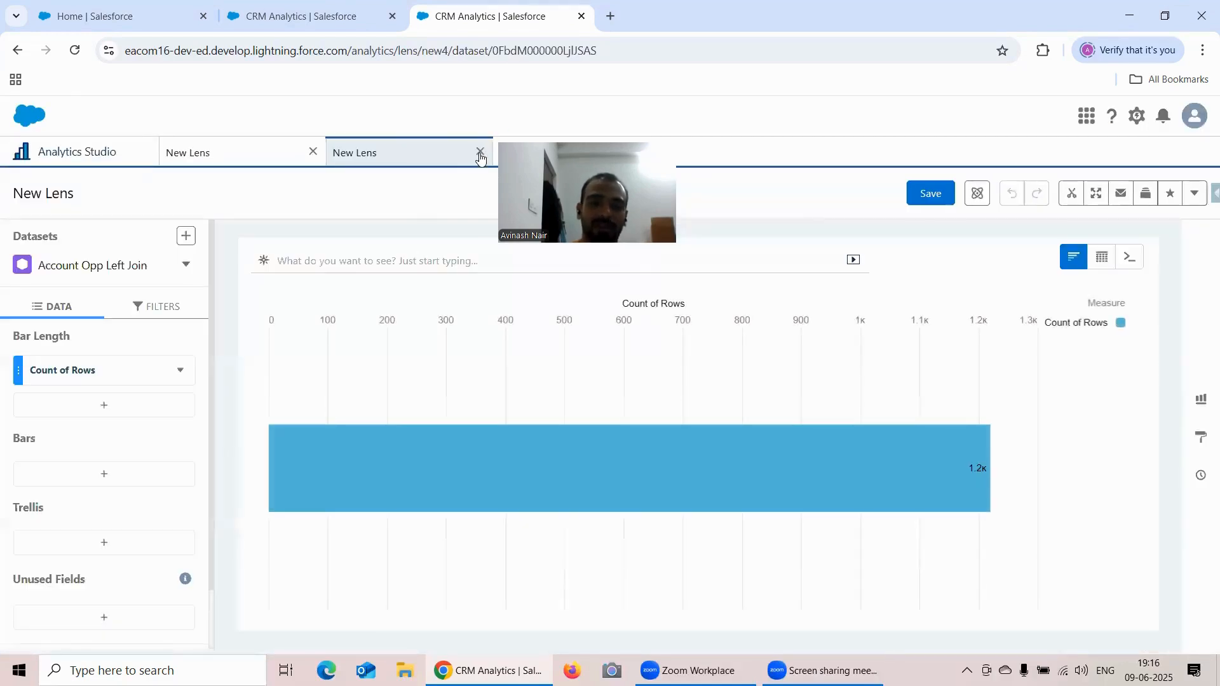
pyautogui.click(480, 154)
pyautogui.click(222, 154)
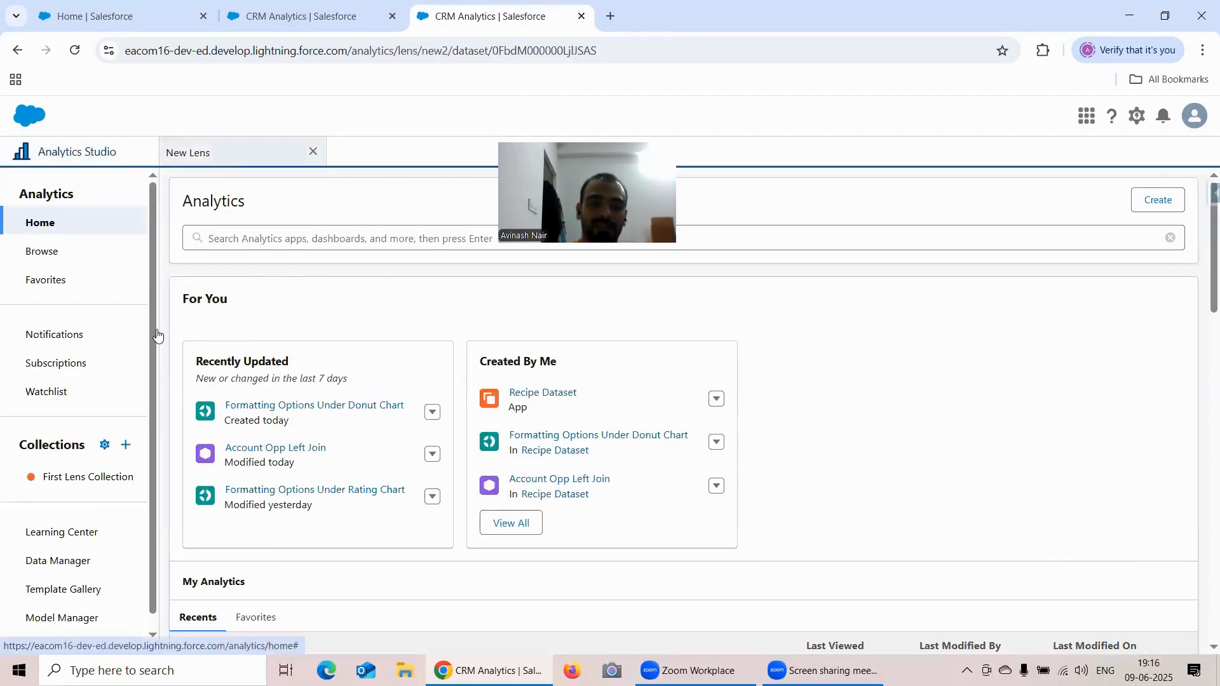
# - Try Maximum of Amount as the scatter plot's bubble size, and remove that measure again
pyautogui.click(82, 509)
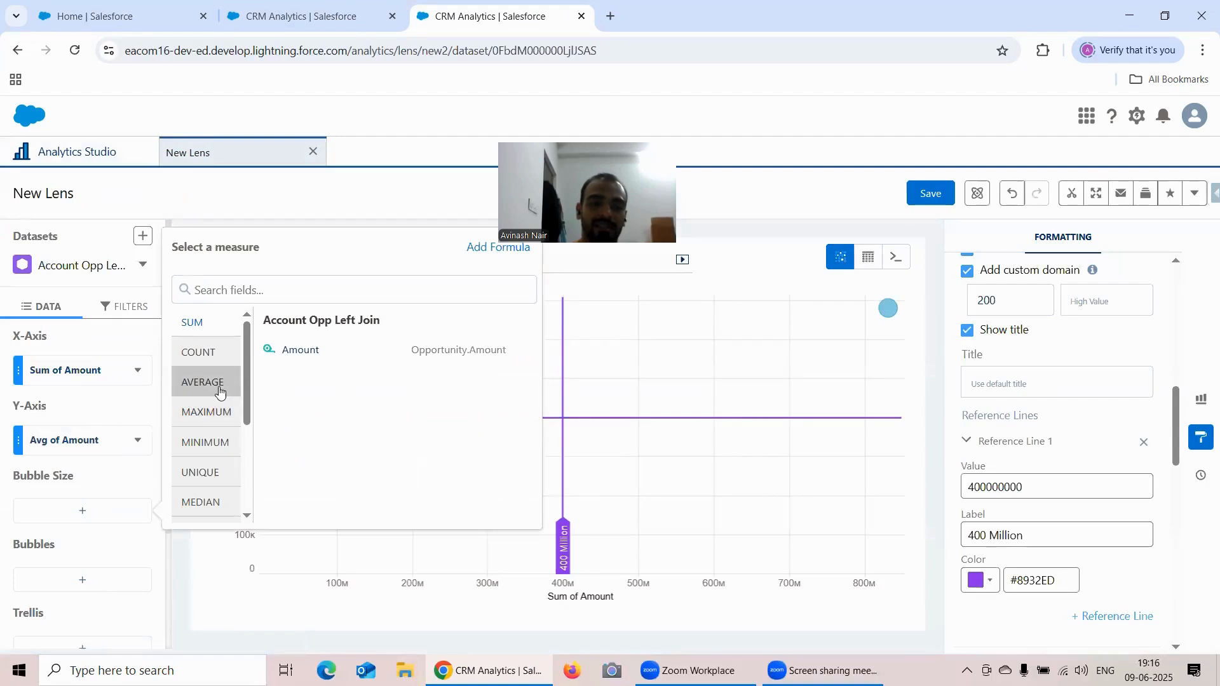
pyautogui.click(89, 510)
pyautogui.click(92, 510)
pyautogui.click(209, 411)
pyautogui.click(302, 351)
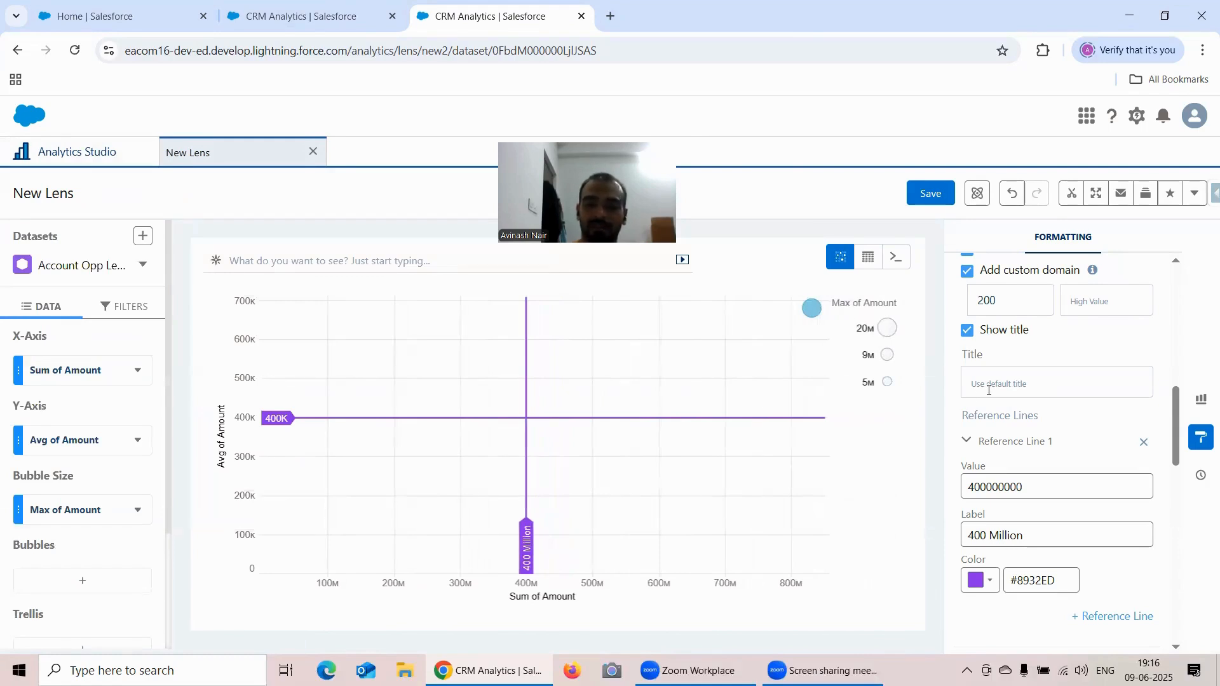
pyautogui.scroll(-3, 77, 464)
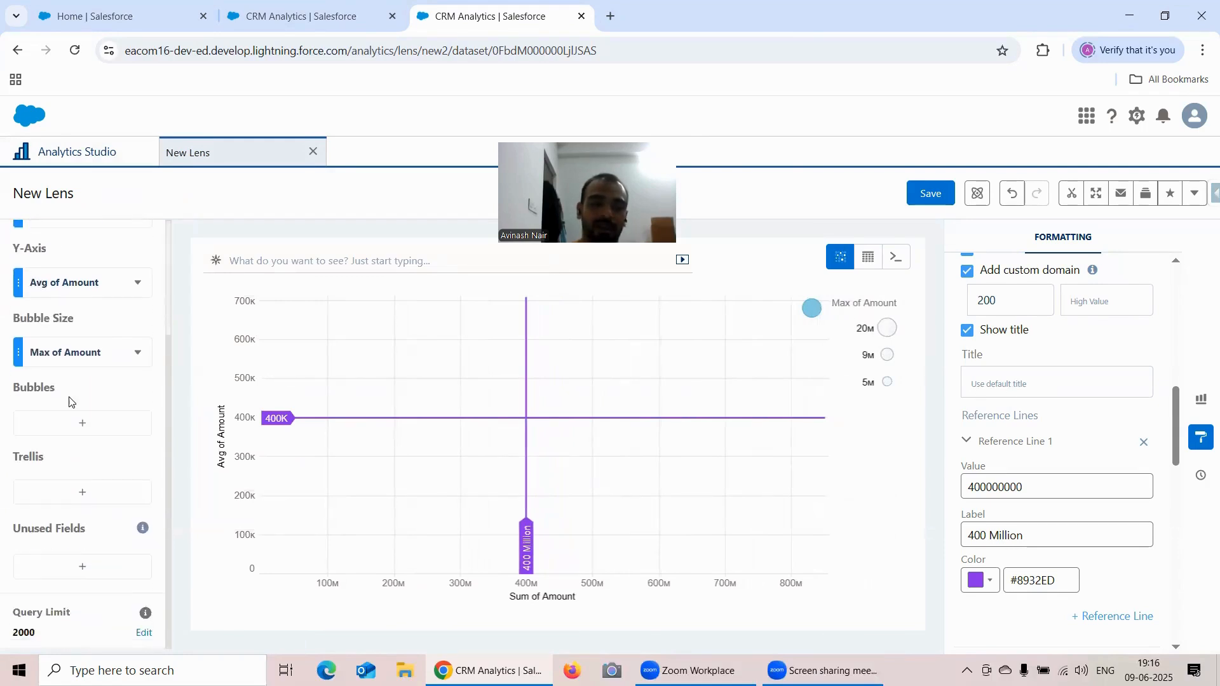
pyautogui.click(77, 431)
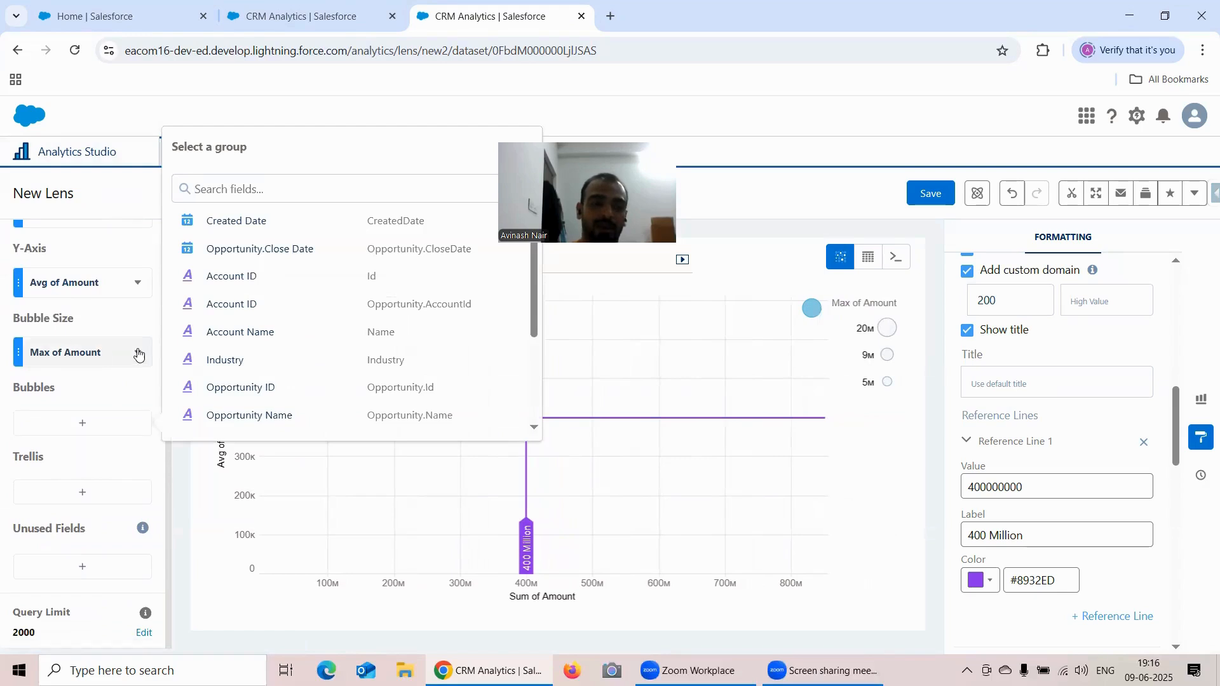
pyautogui.click(137, 353)
pyautogui.click(163, 518)
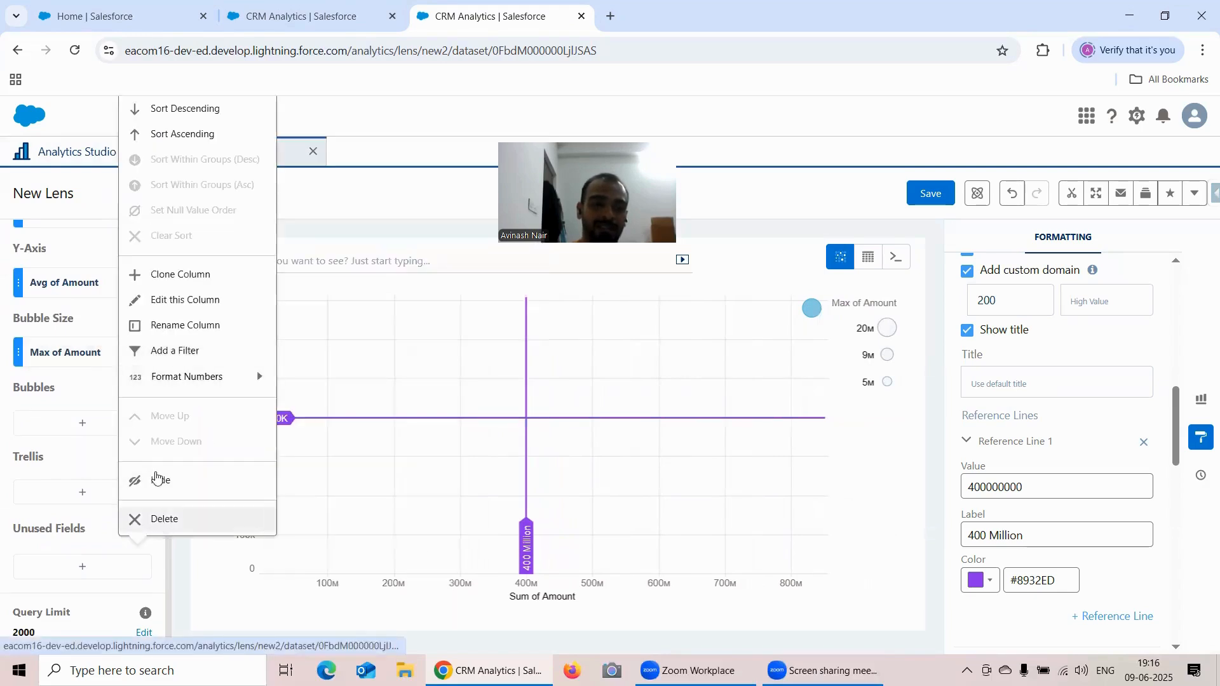
# - Create a new lens from the Account Opp Left Join dataset, change it to a Scatter Plot and show its formatting options
pyautogui.click(92, 153)
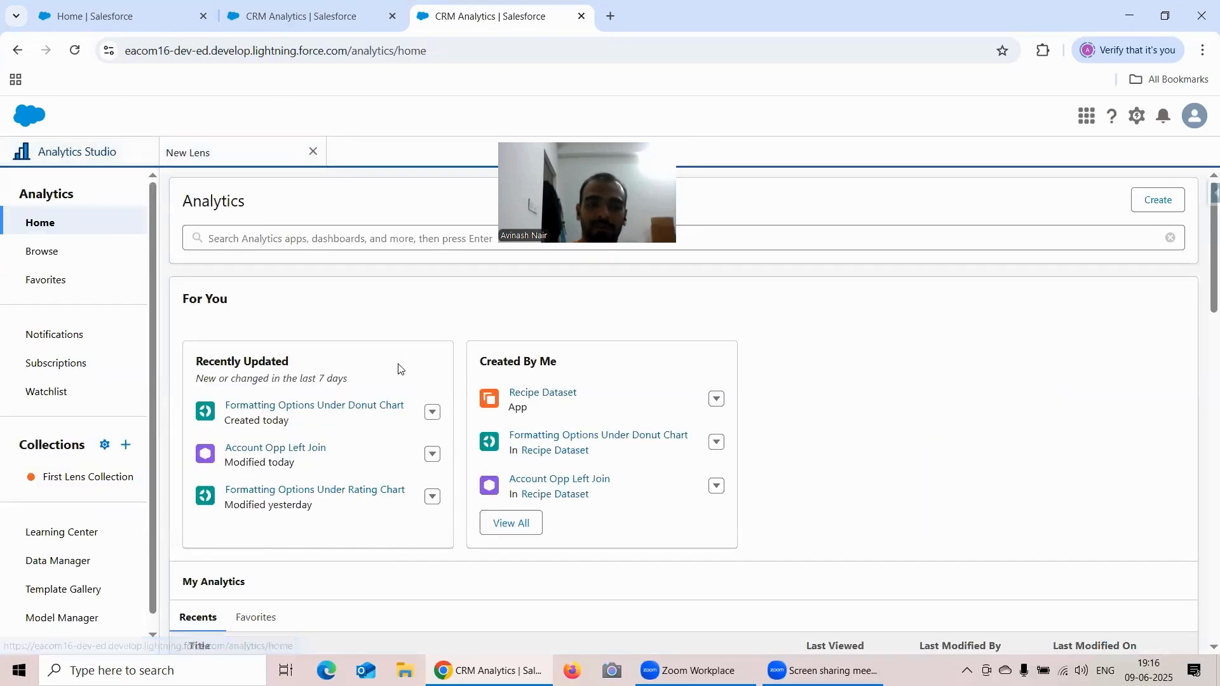
pyautogui.click(312, 451)
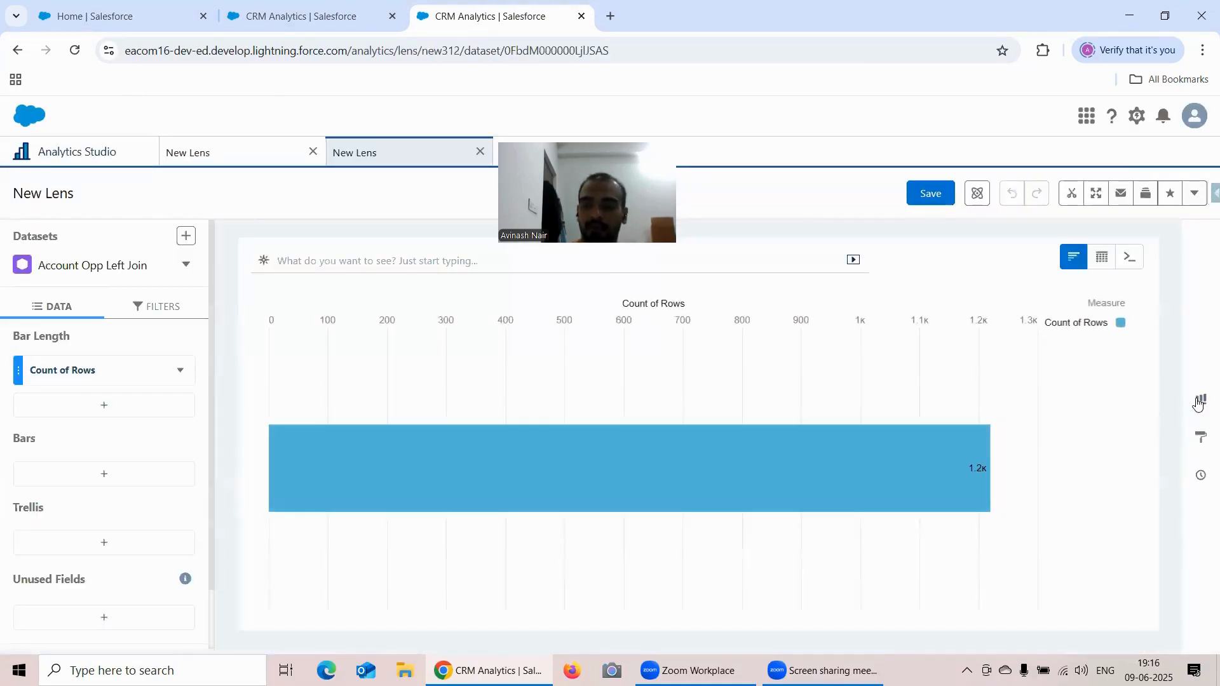
pyautogui.click(1198, 402)
pyautogui.scroll(-10, 1109, 381)
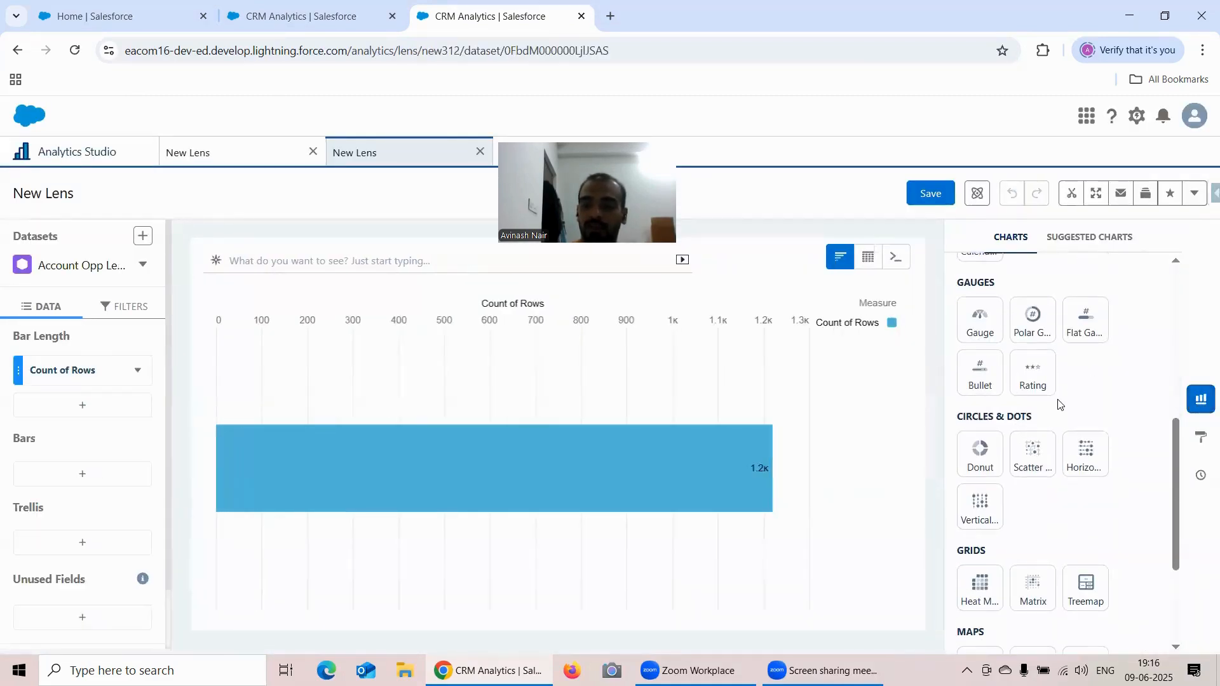
pyautogui.click(1036, 457)
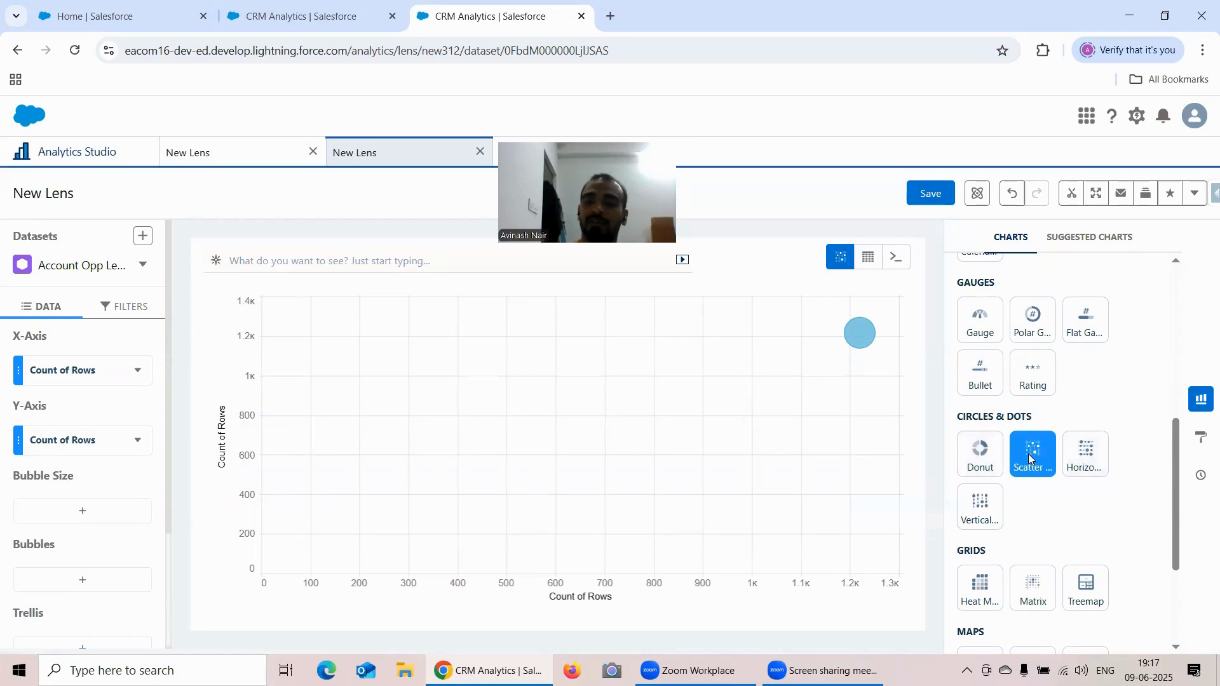
pyautogui.click(1201, 438)
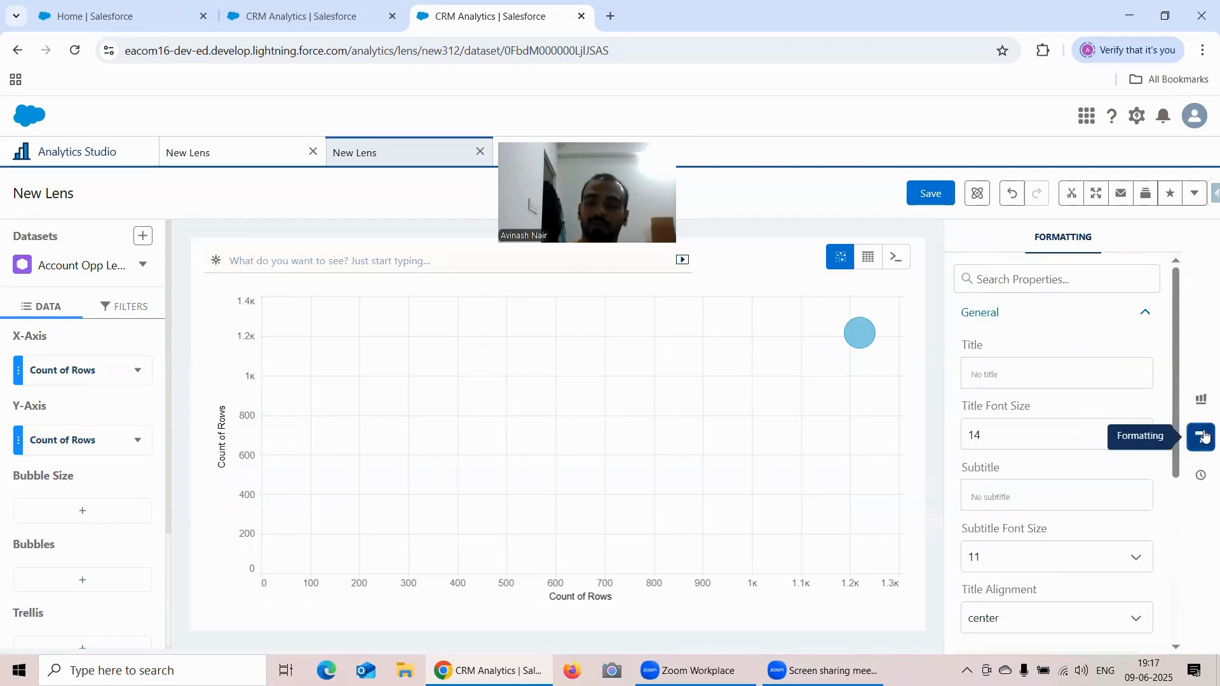
# - Set the scatter plot's X-axis to Sum of Amount and its Y-axis to Average of Amount
pyautogui.click(63, 370)
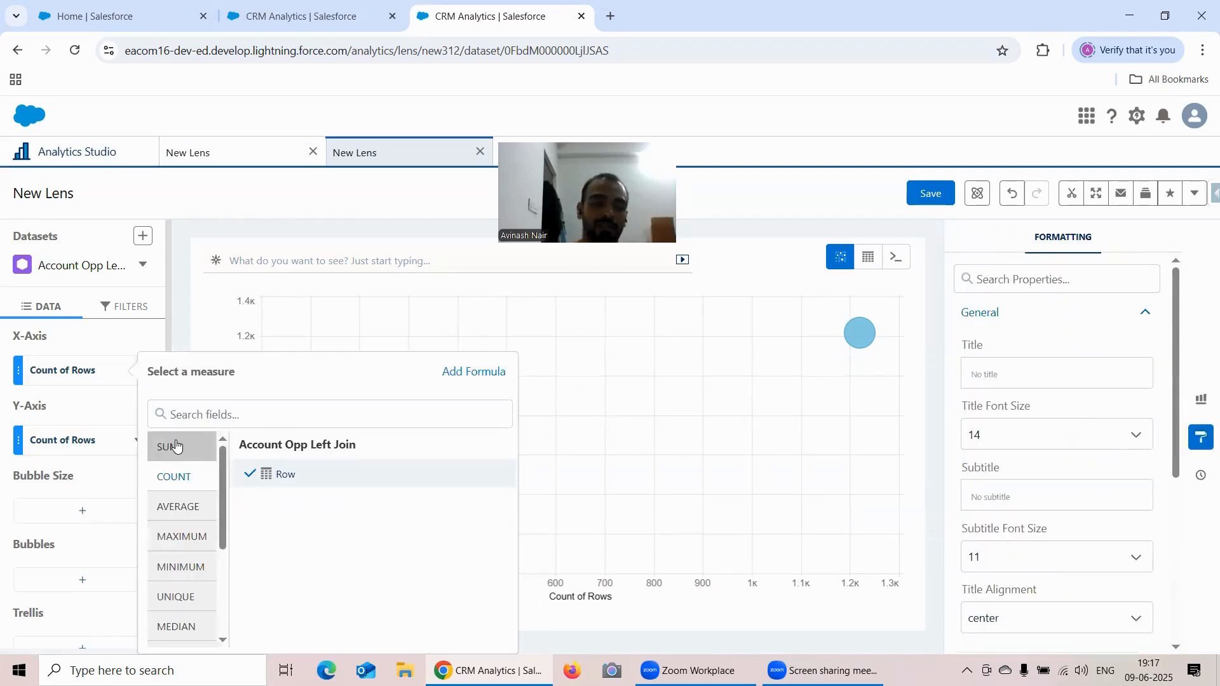
pyautogui.click(267, 474)
pyautogui.click(65, 440)
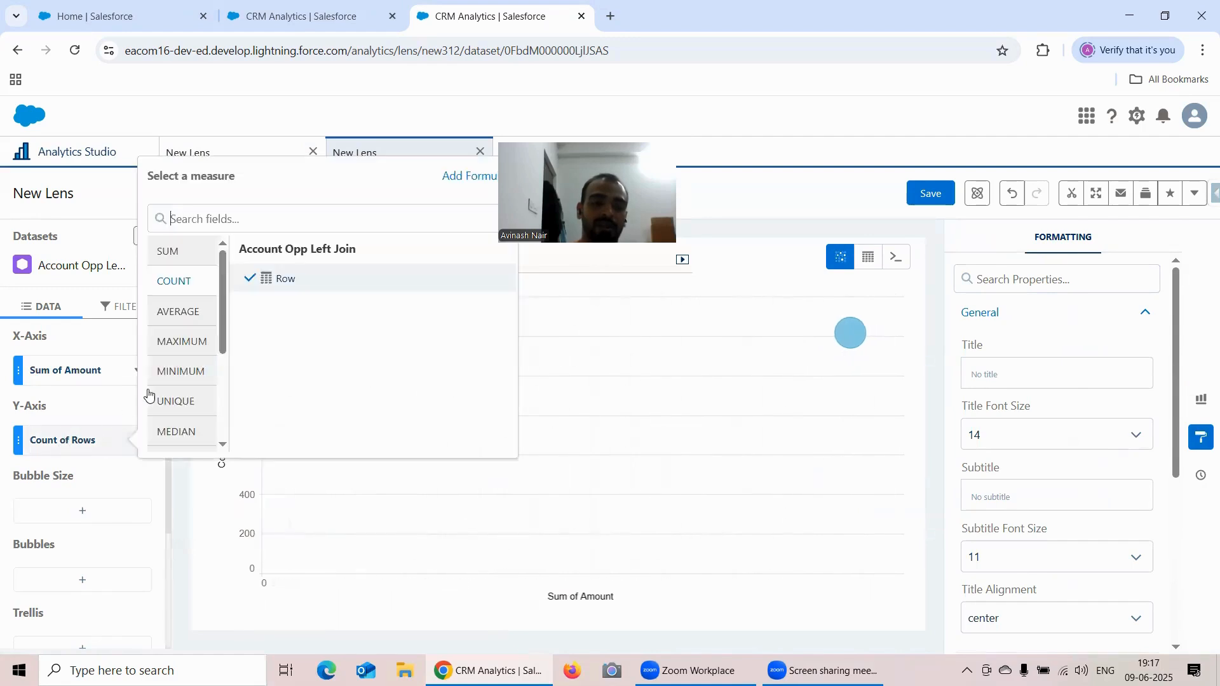
pyautogui.click(173, 316)
pyautogui.click(281, 286)
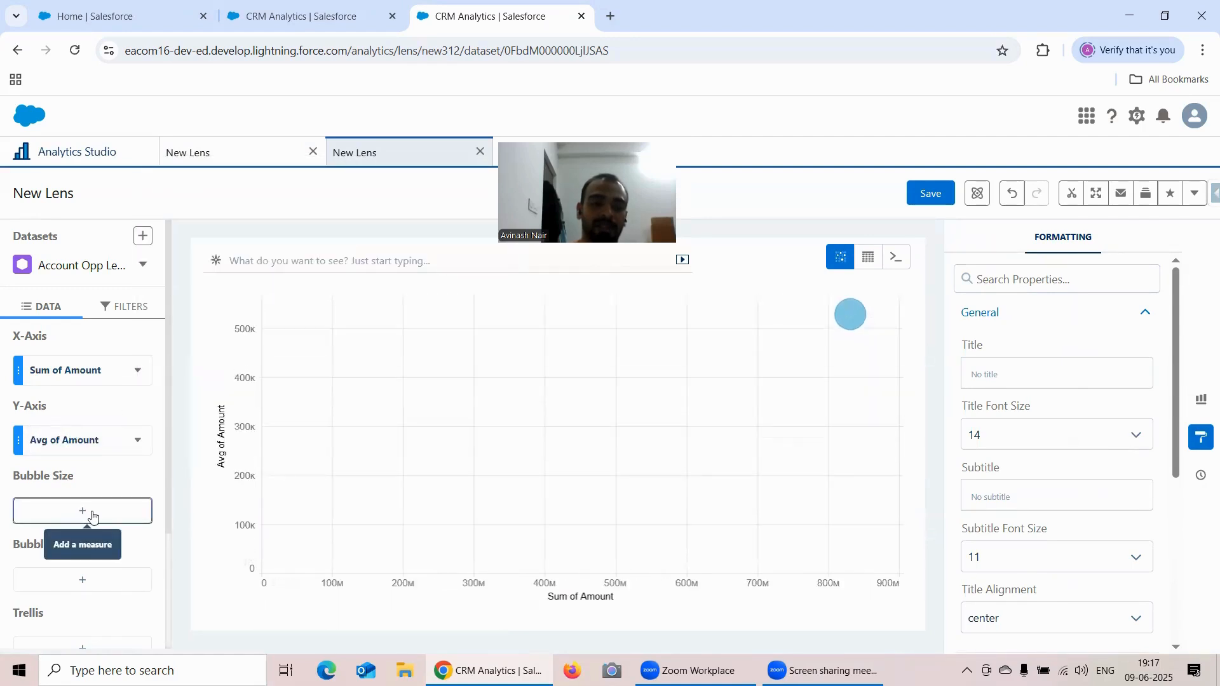
# - Add Maximum of Amount as the scatter plot's bubble size measure
pyautogui.click(90, 513)
pyautogui.click(203, 412)
pyautogui.click(300, 352)
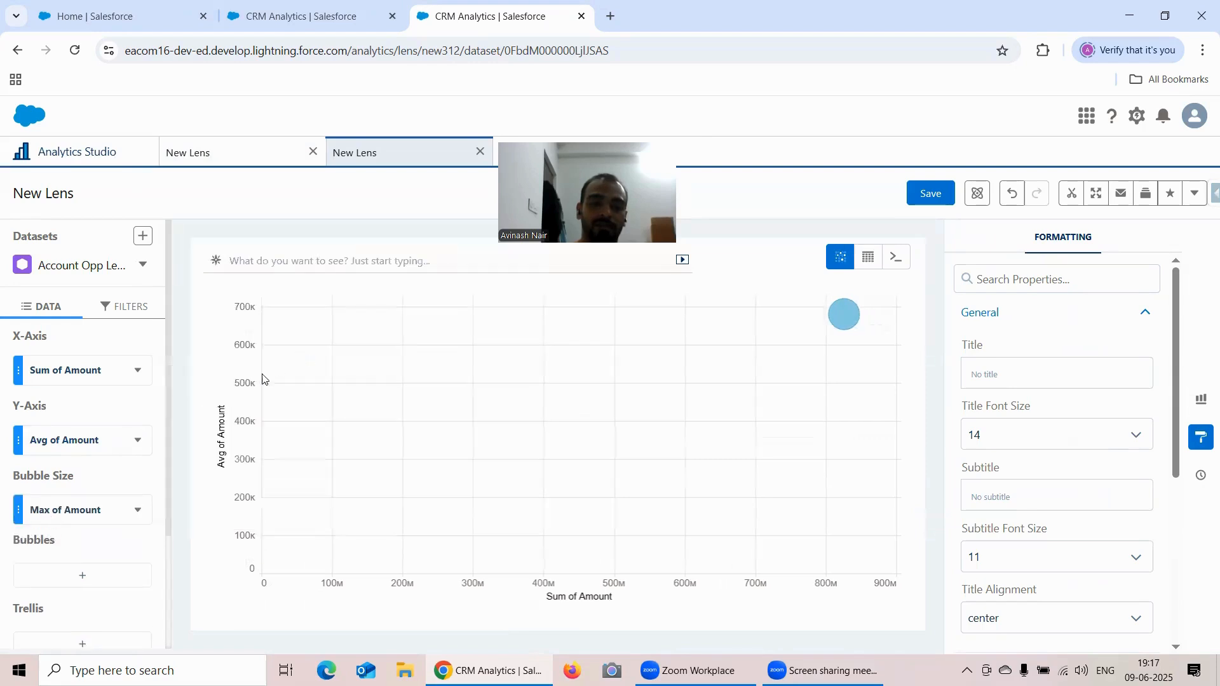
# - Try Minimum of Amount as the bubble size and switch the measure back to Maximum of Amount
pyautogui.scroll(-2, 57, 460)
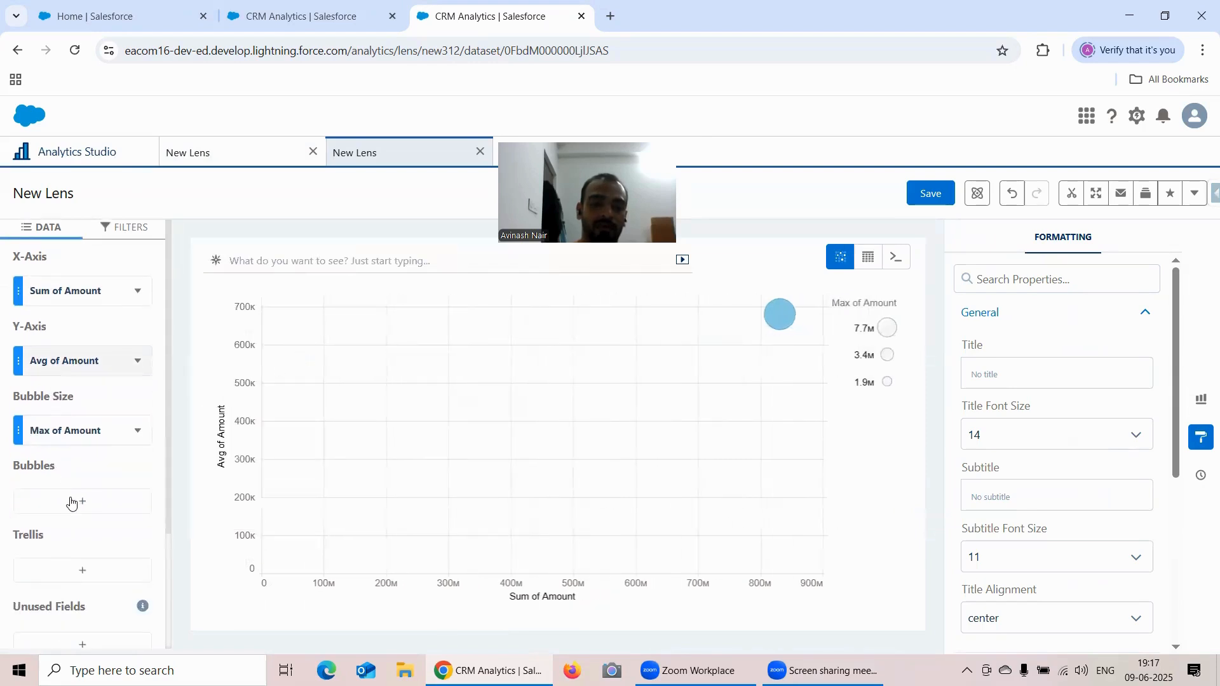
pyautogui.click(74, 501)
pyautogui.click(184, 361)
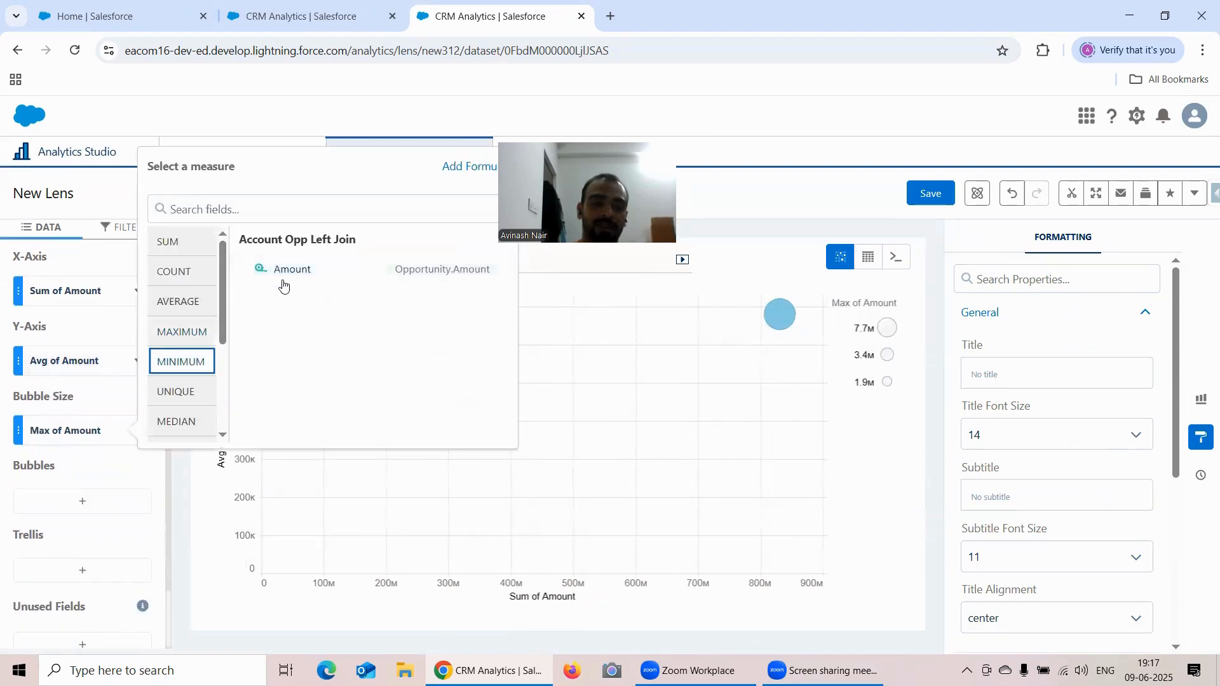
pyautogui.click(288, 273)
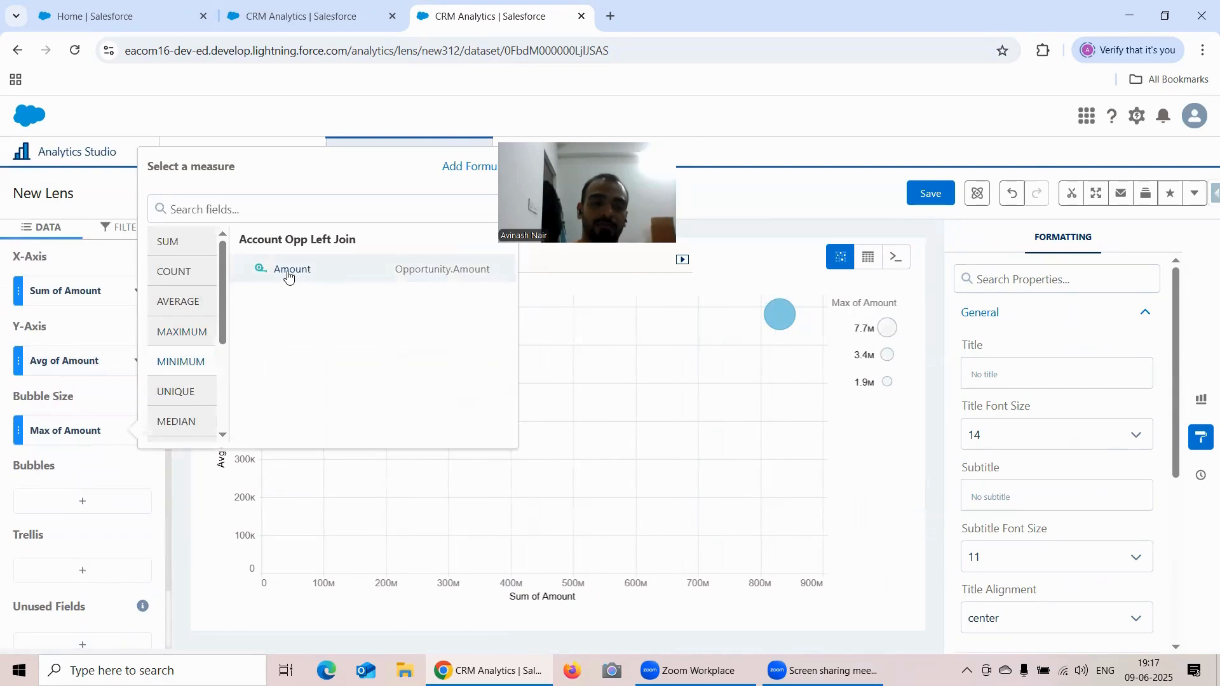
pyautogui.click(77, 429)
pyautogui.click(182, 332)
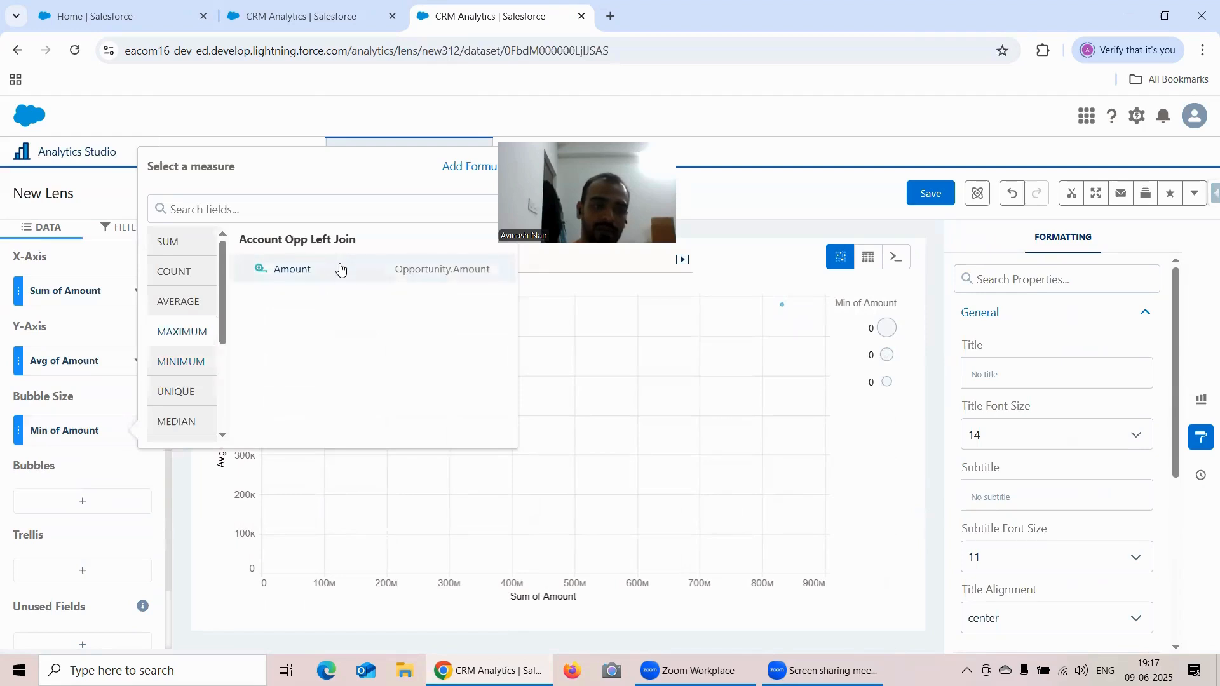
pyautogui.click(340, 268)
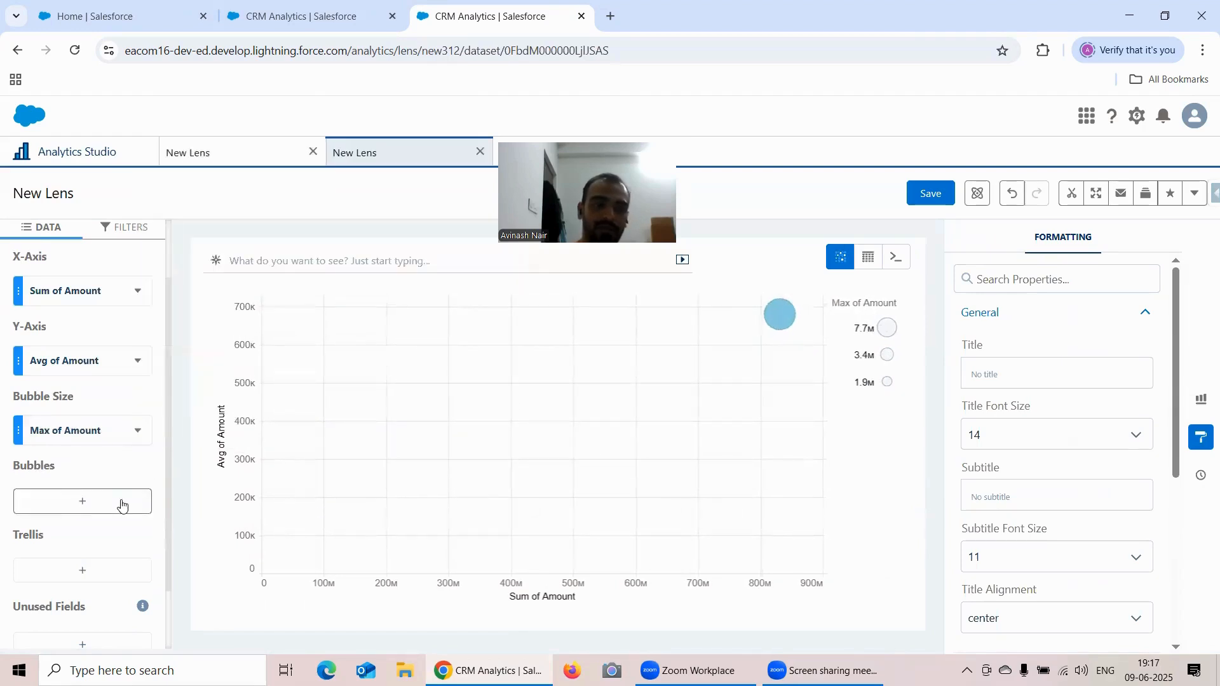
# - Group the scatter plot's bubbles by Stage Bucket and inspect the Closed Stages bubble
pyautogui.click(98, 508)
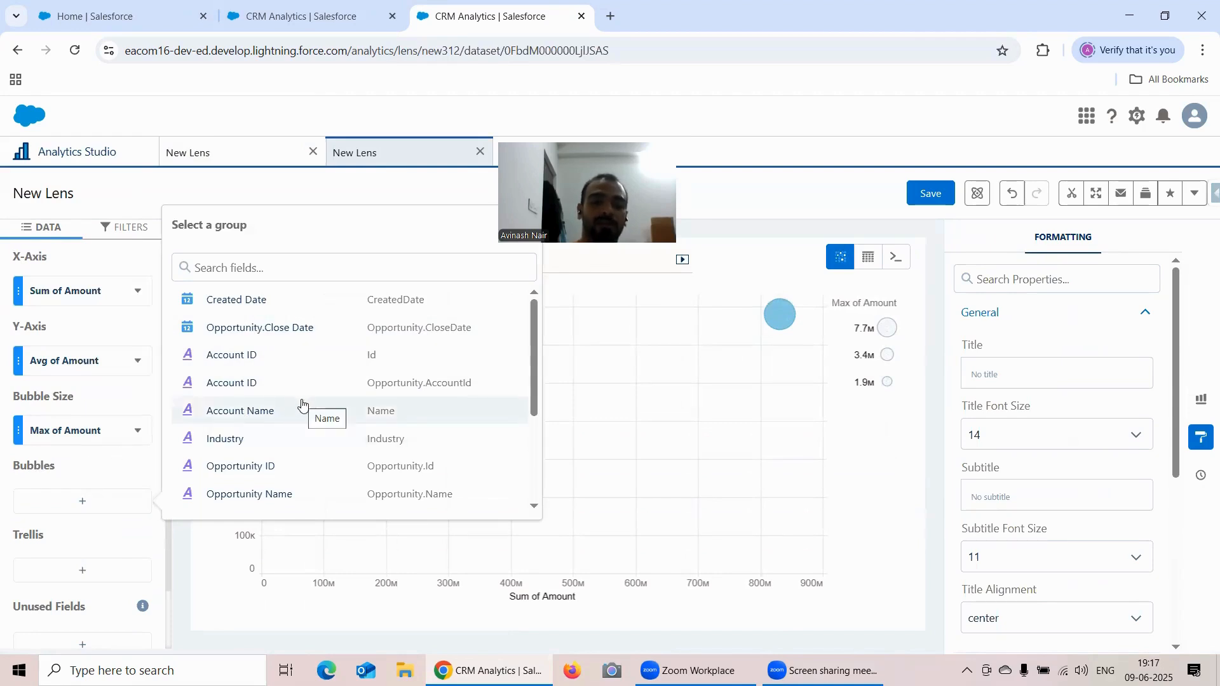
pyautogui.scroll(-3, 301, 406)
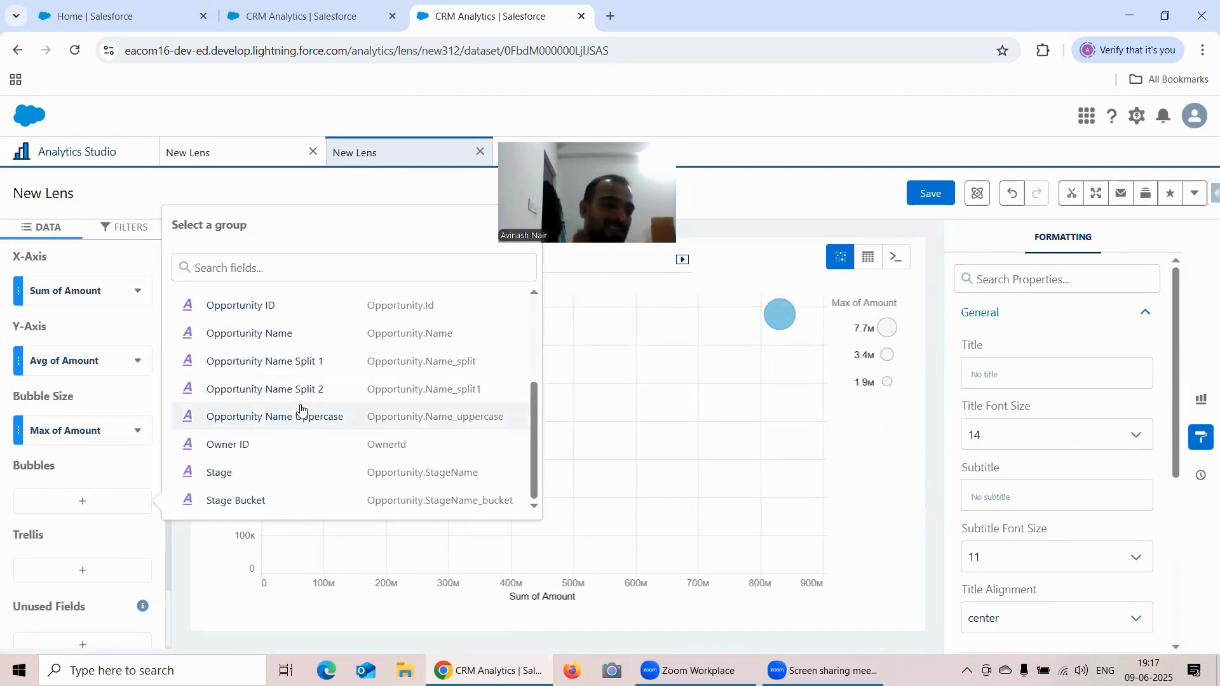
pyautogui.click(280, 501)
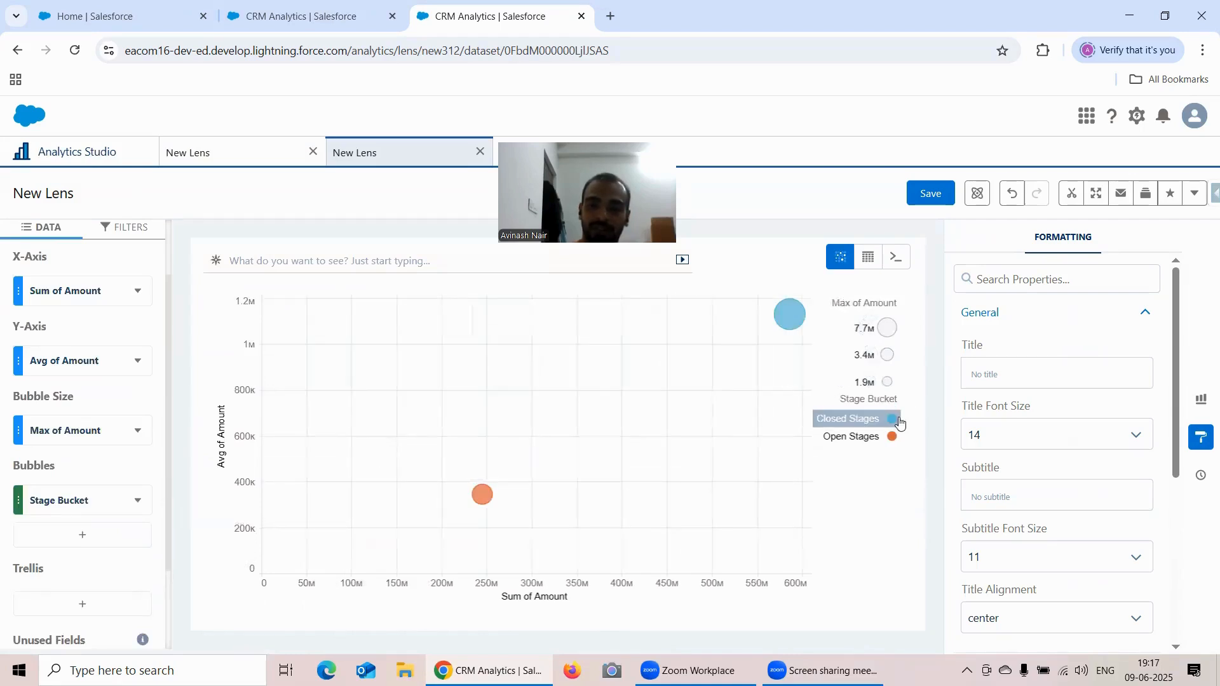
pyautogui.moveTo(795, 326)
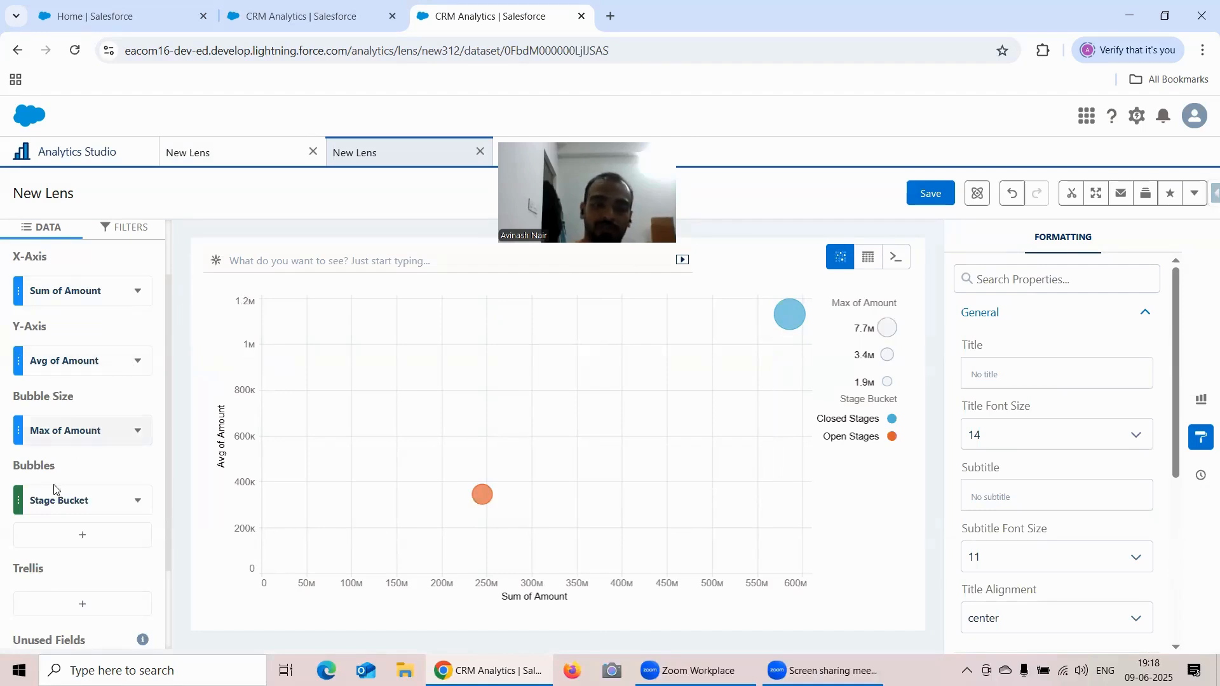
# - Remove the bubble size measure to compare the bubbles without it, and add Maximum of Amount back
pyautogui.click(137, 430)
pyautogui.click(163, 521)
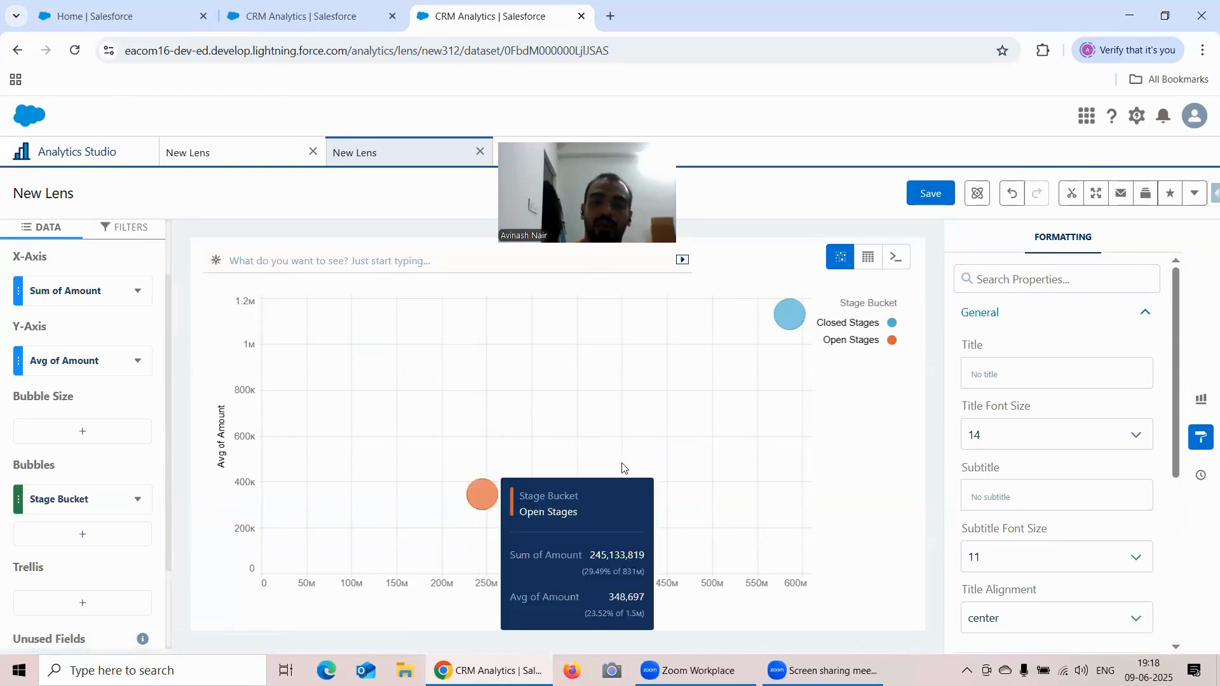
pyautogui.click(98, 438)
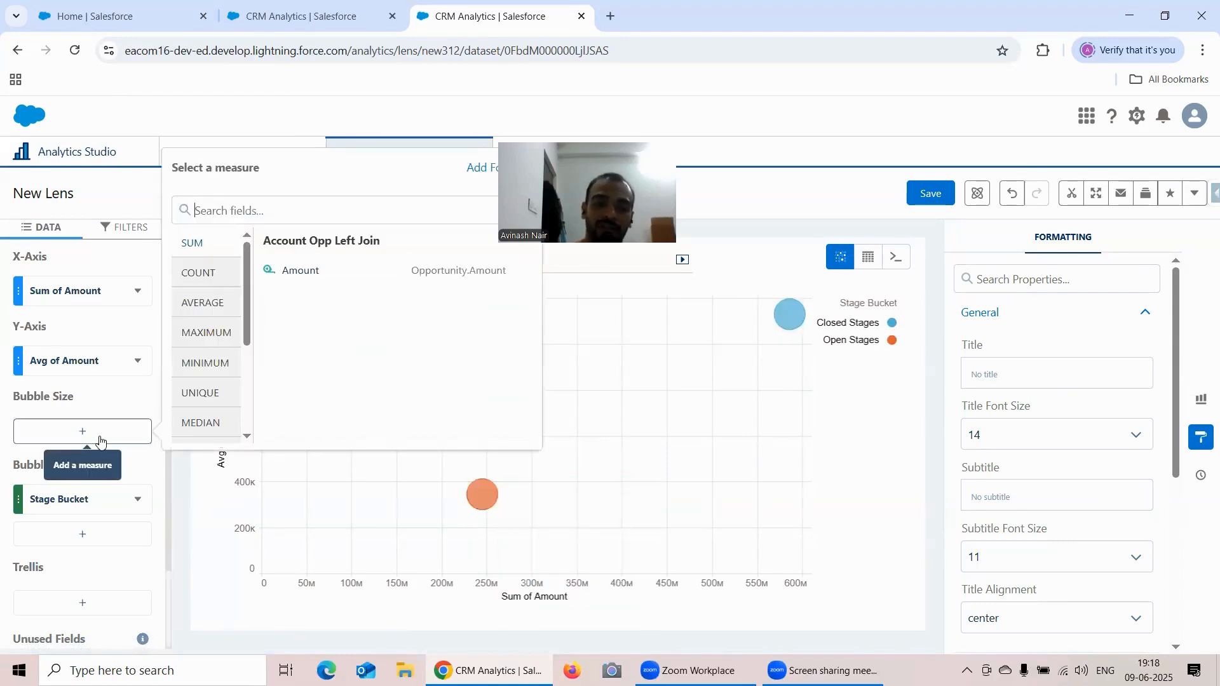
pyautogui.click(205, 332)
pyautogui.click(310, 281)
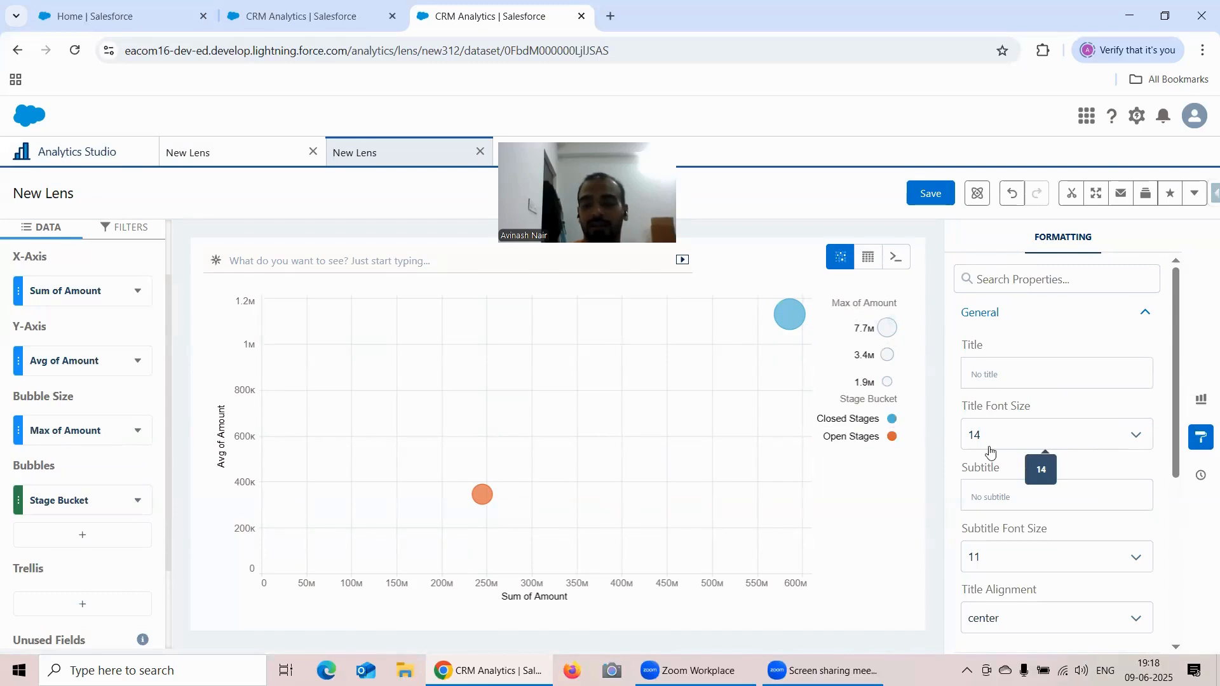
# - Expand the Scatter Plot formatting options and set the Maximum Bubble Ratio to 3%
pyautogui.scroll(-4, 1087, 413)
pyautogui.scroll(-1, 1087, 411)
pyautogui.scroll(1, 1087, 412)
pyautogui.scroll(2, 1090, 400)
pyautogui.scroll(-4, 1089, 400)
pyautogui.click(1081, 361)
pyautogui.scroll(-1, 1093, 354)
pyautogui.click(1028, 352)
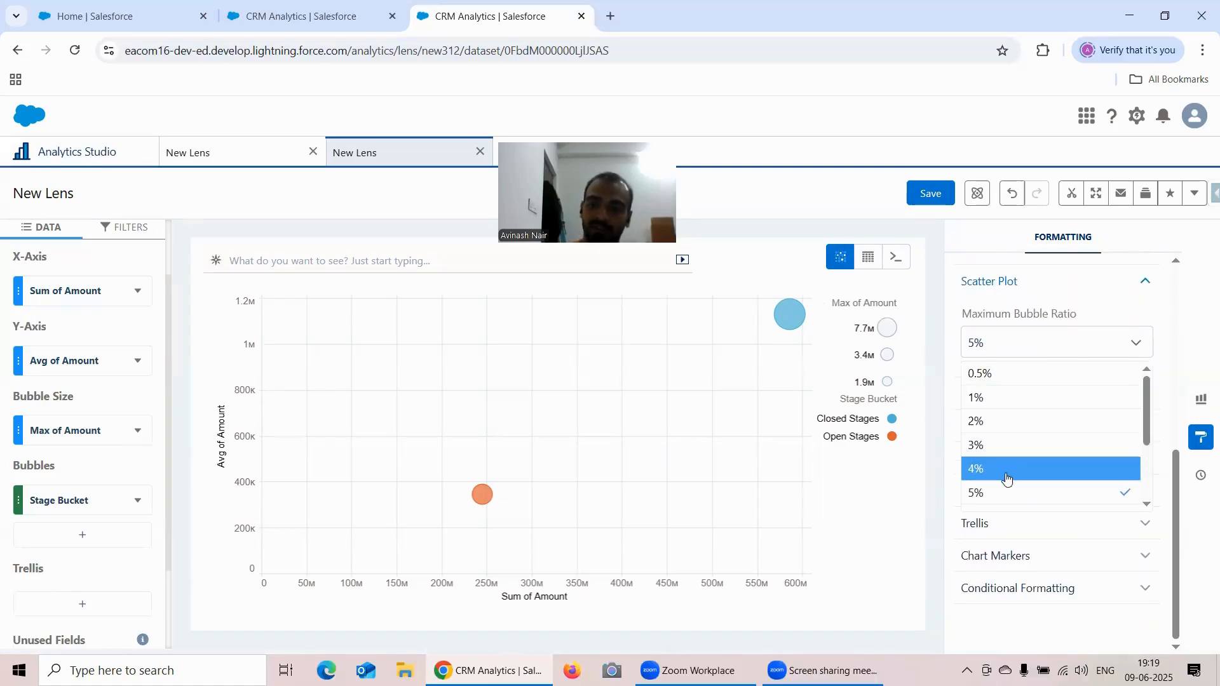
pyautogui.click(1008, 447)
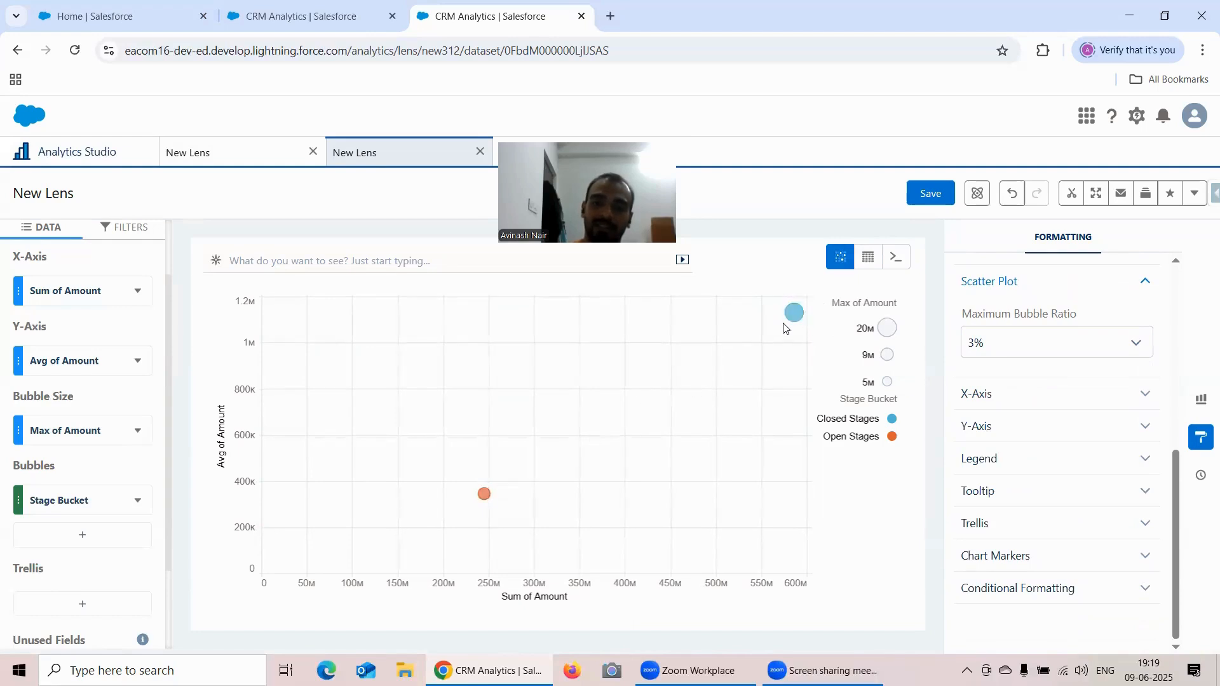
# - Try Maximum Bubble Ratios of 0.5% and 5%, and settle on 4%
pyautogui.moveTo(794, 314)
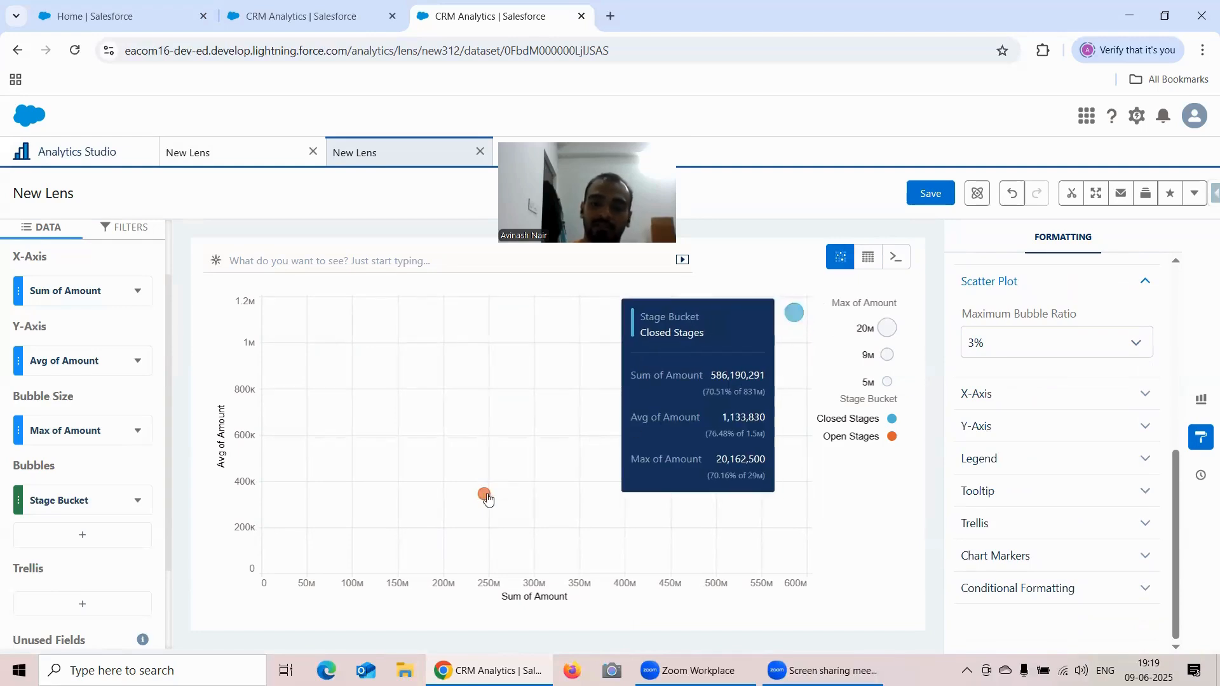
pyautogui.click(985, 347)
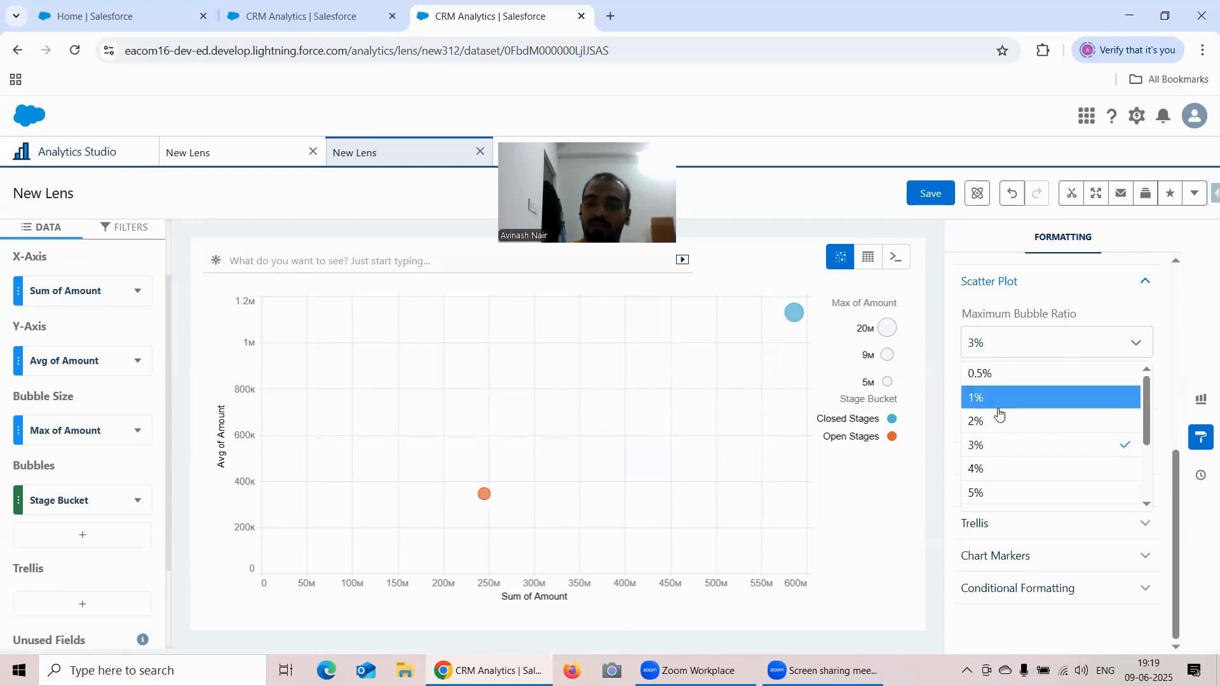
pyautogui.click(992, 379)
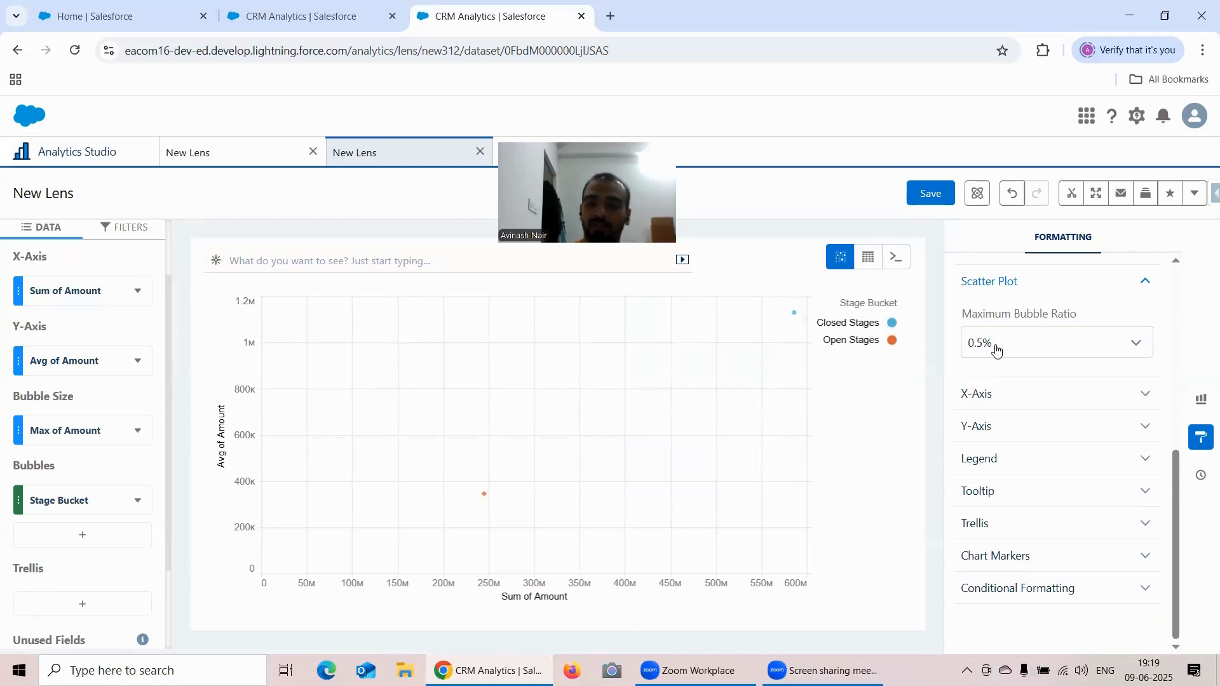
pyautogui.click(997, 348)
pyautogui.click(1016, 495)
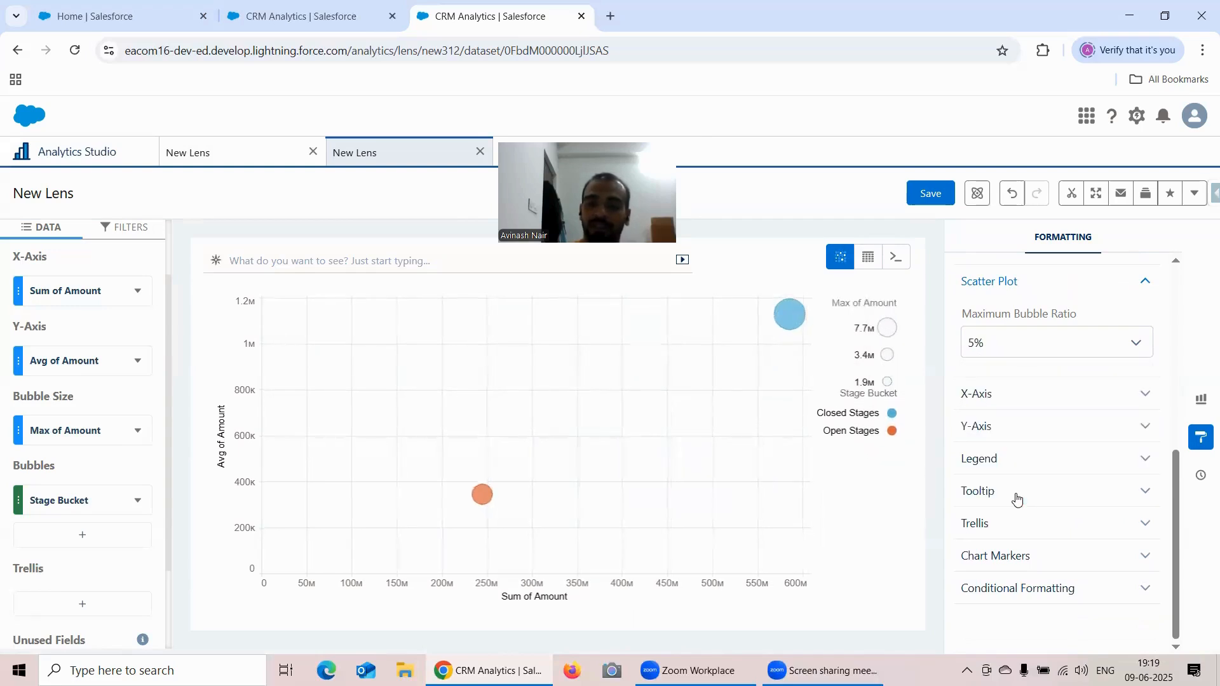
pyautogui.click(1000, 346)
pyautogui.click(982, 470)
# - Expand the X-Axis formatting options and add a reference line at the value 400000000
pyautogui.scroll(1, 1125, 426)
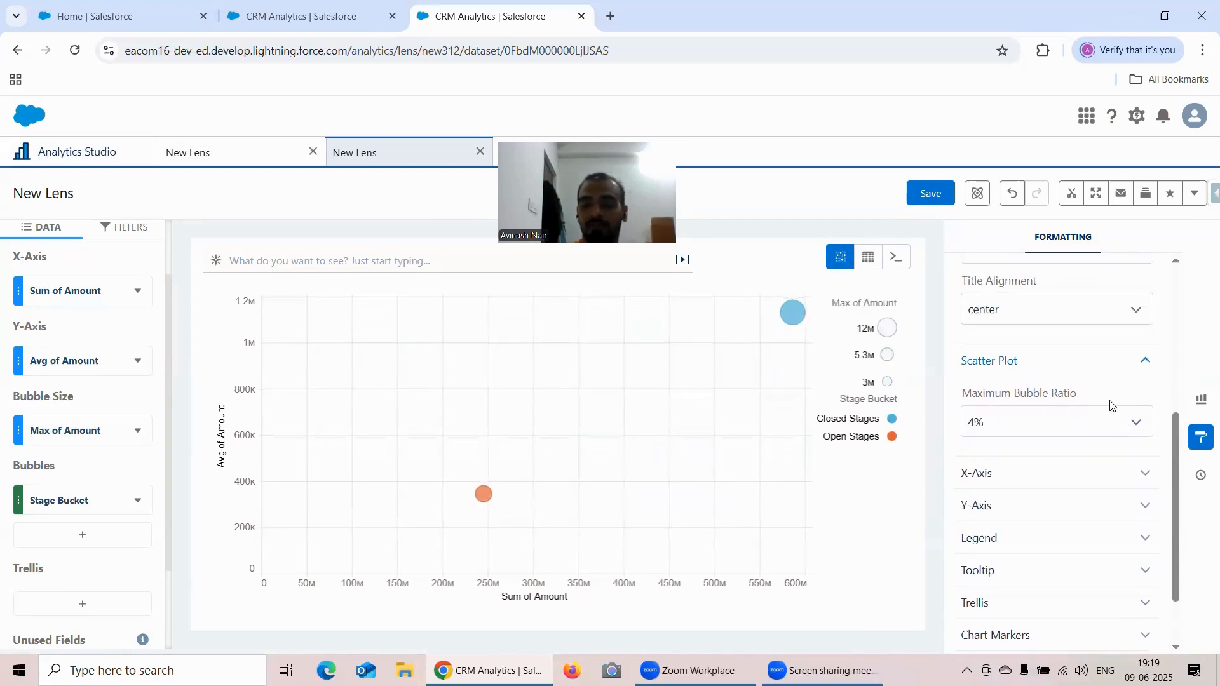
pyautogui.scroll(-1, 1111, 403)
pyautogui.click(1056, 395)
pyautogui.scroll(-2, 1053, 364)
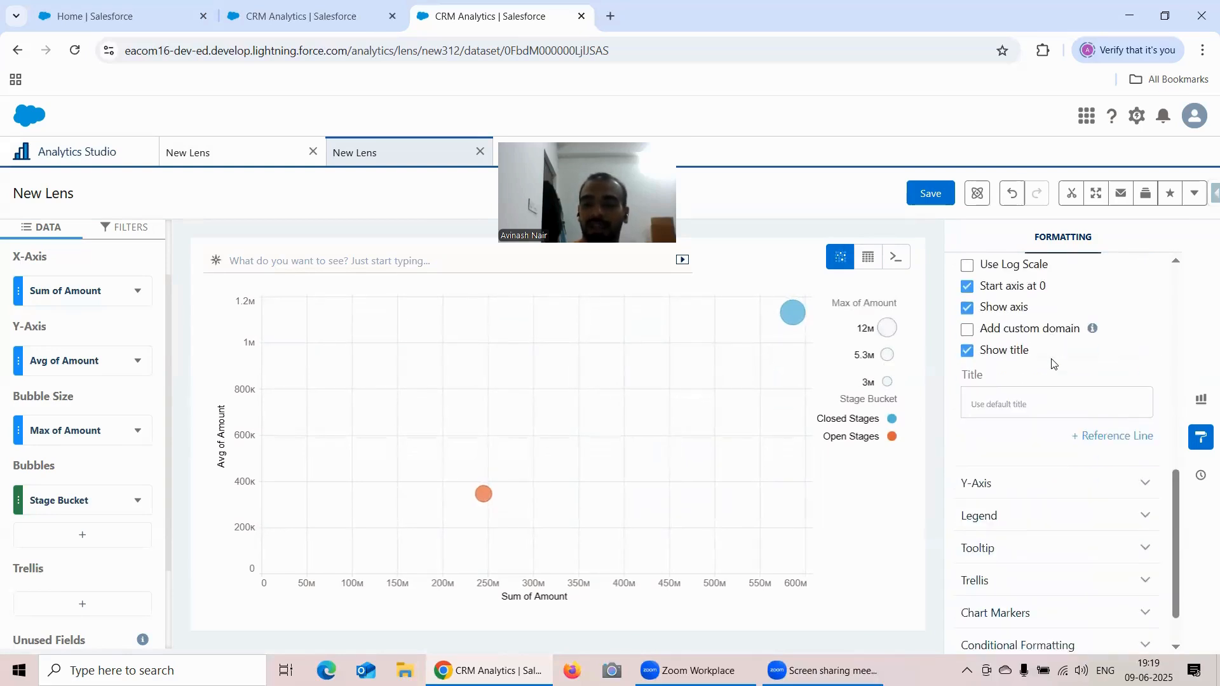
pyautogui.click(1127, 431)
pyautogui.scroll(-1, 995, 430)
pyautogui.click(991, 431)
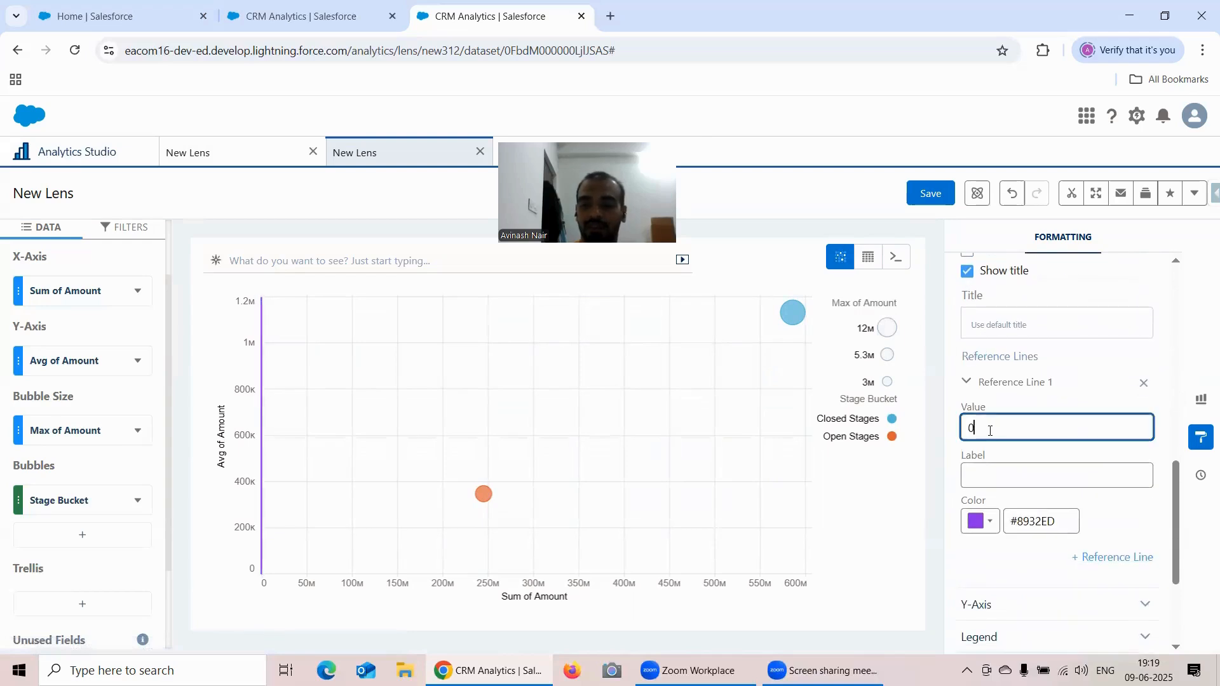
pyautogui.press('BackSpace')
pyautogui.write('40000')
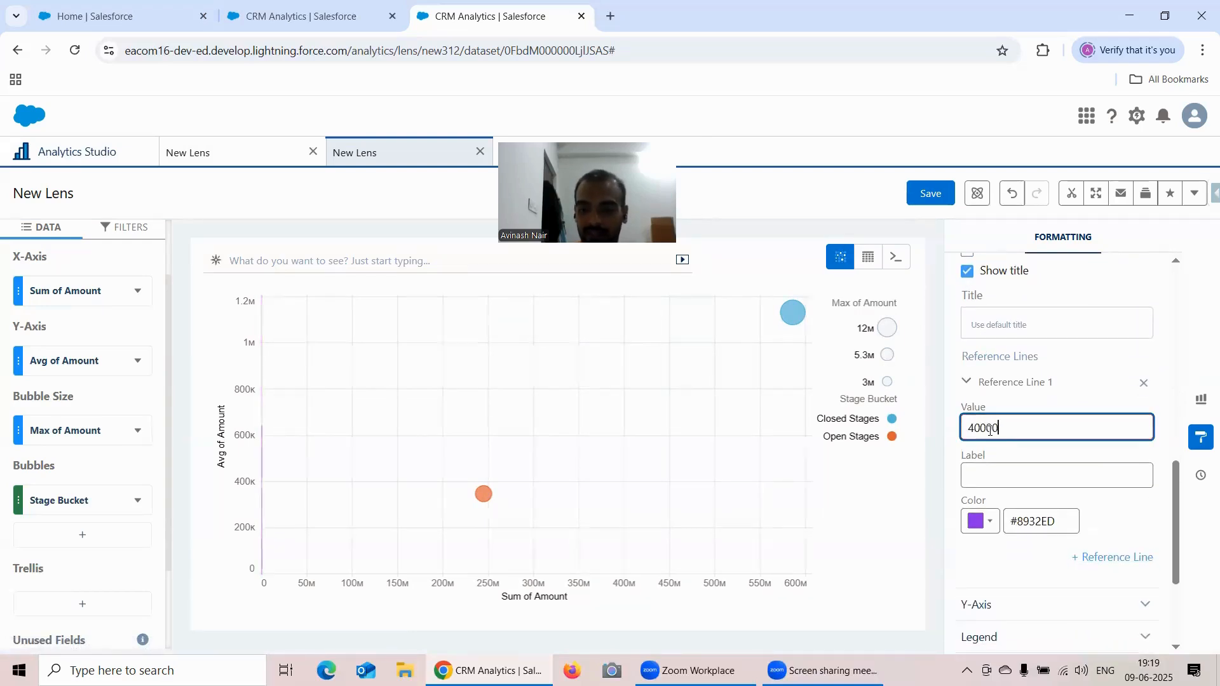
pyautogui.write('000')
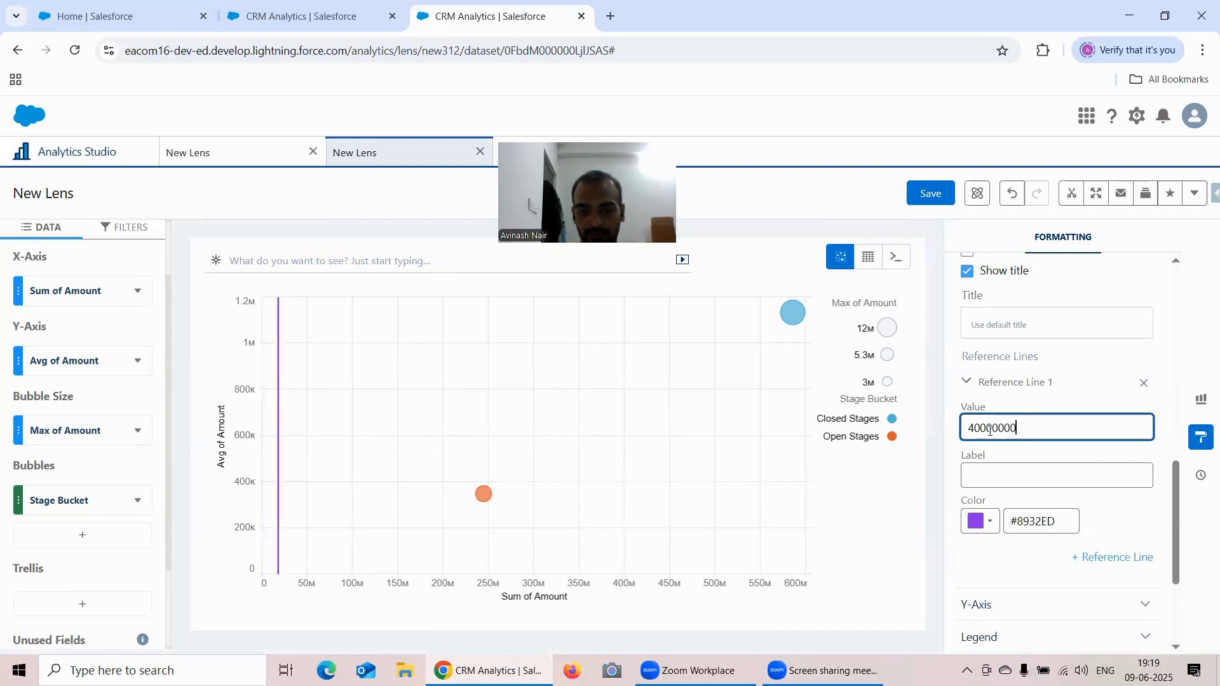
pyautogui.write('0')
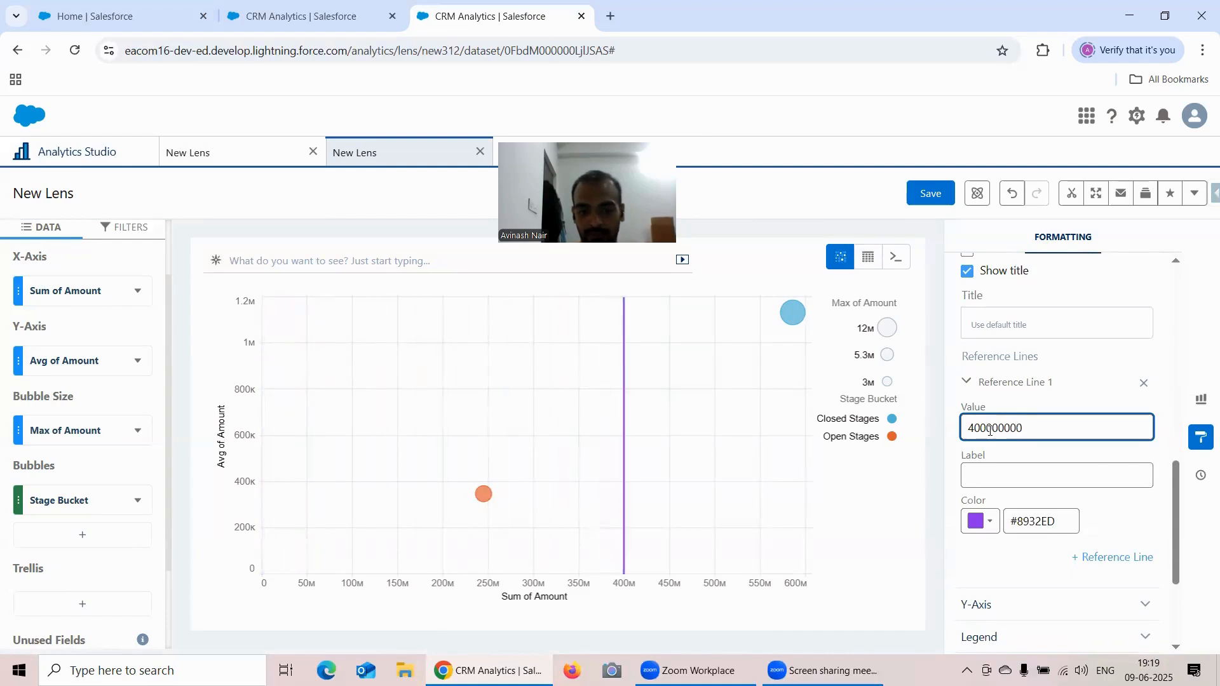
# - Label the X-axis reference line "400 Million"
pyautogui.click(995, 480)
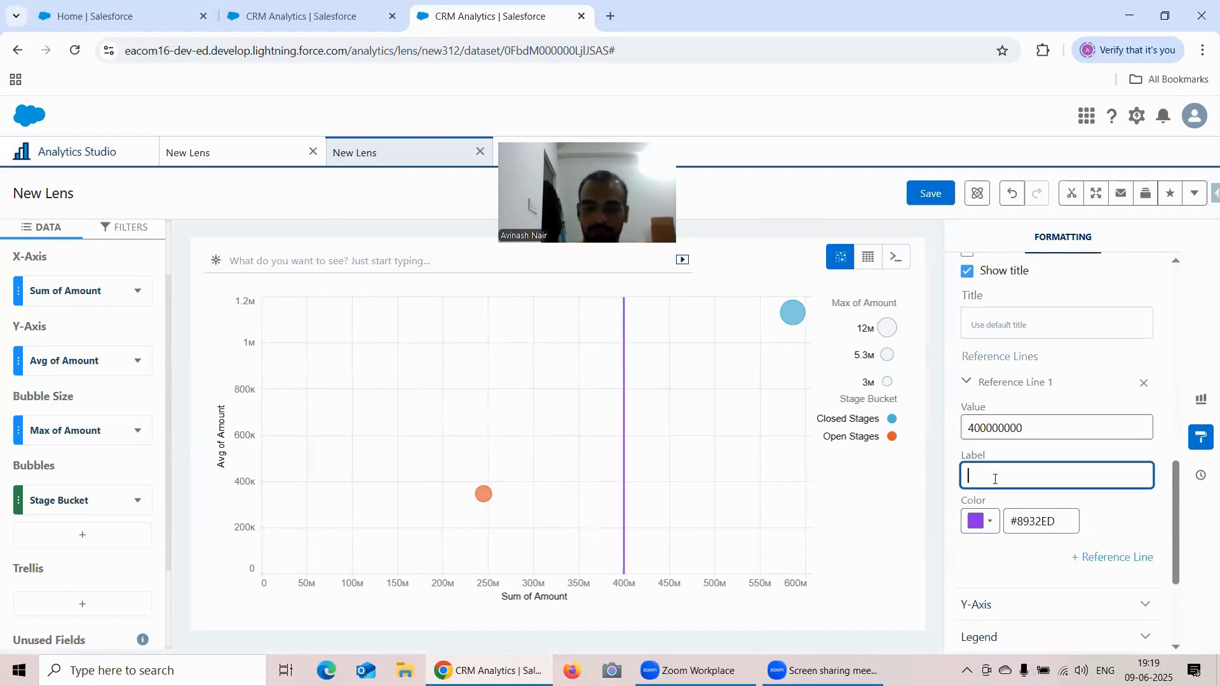
pyautogui.write('400 ')
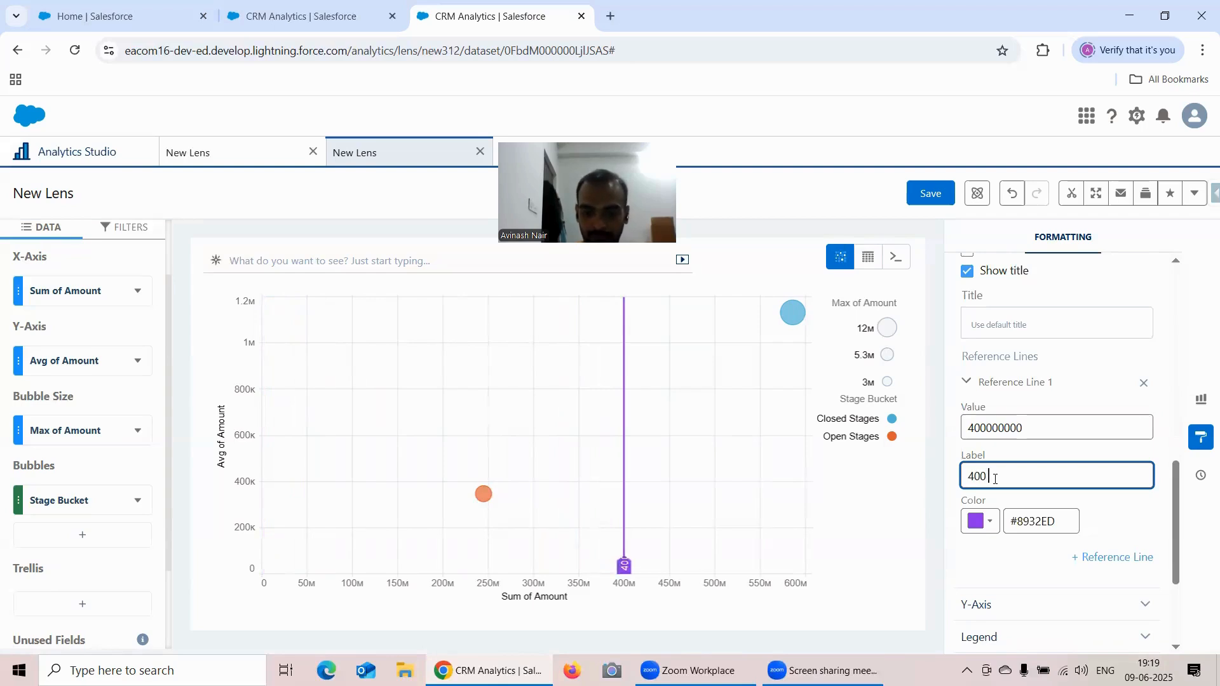
pyautogui.write('Million')
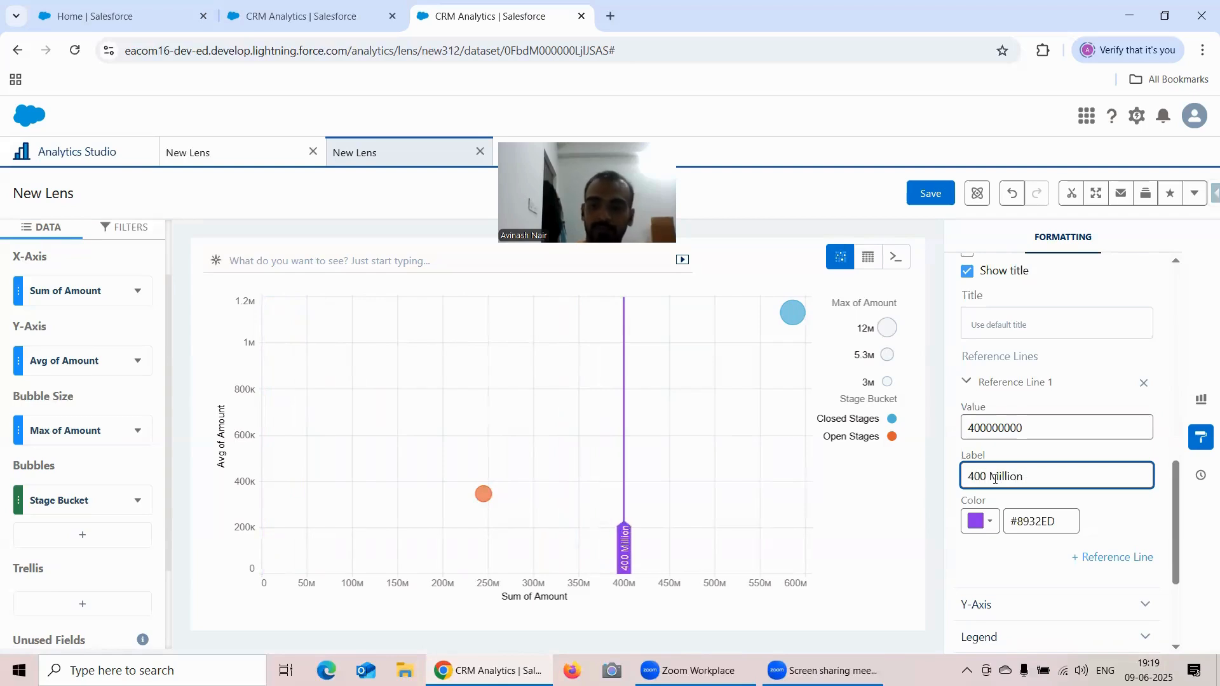
# - Expand the Y-Axis formatting options and add a reference line to that axis
pyautogui.scroll(-1, 1035, 522)
pyautogui.click(1036, 525)
pyautogui.scroll(-2, 1074, 488)
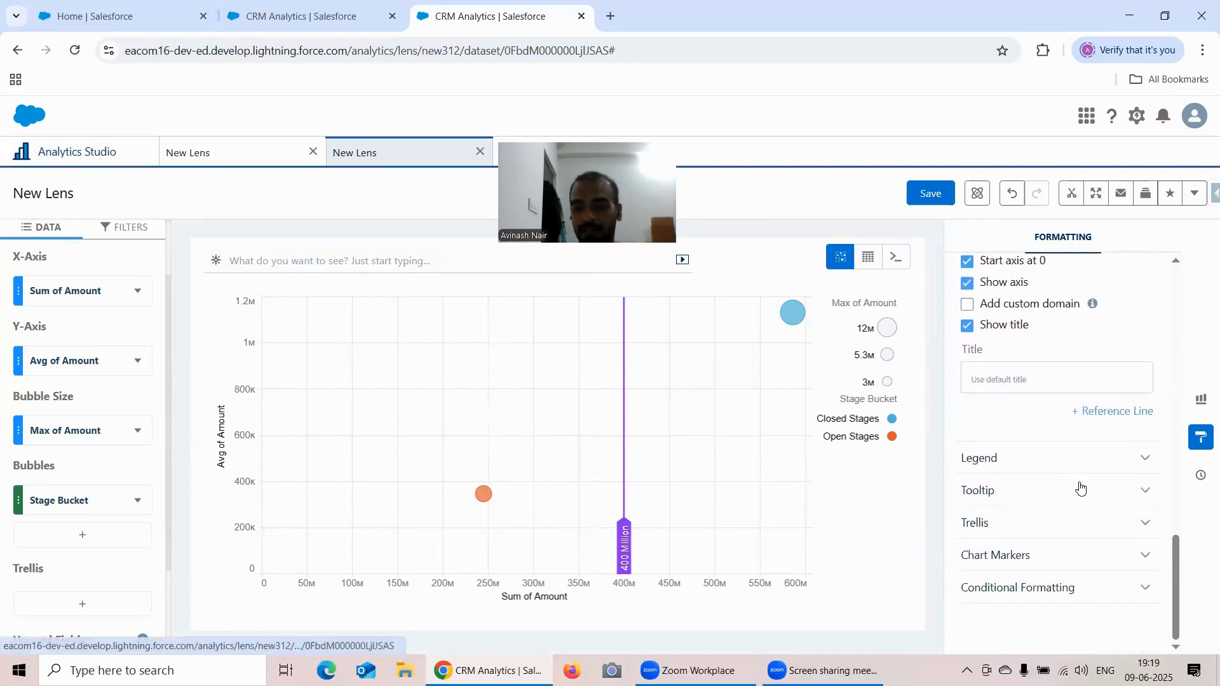
pyautogui.click(1095, 413)
pyautogui.scroll(-1, 1009, 472)
pyautogui.click(999, 451)
pyautogui.write('400000000')
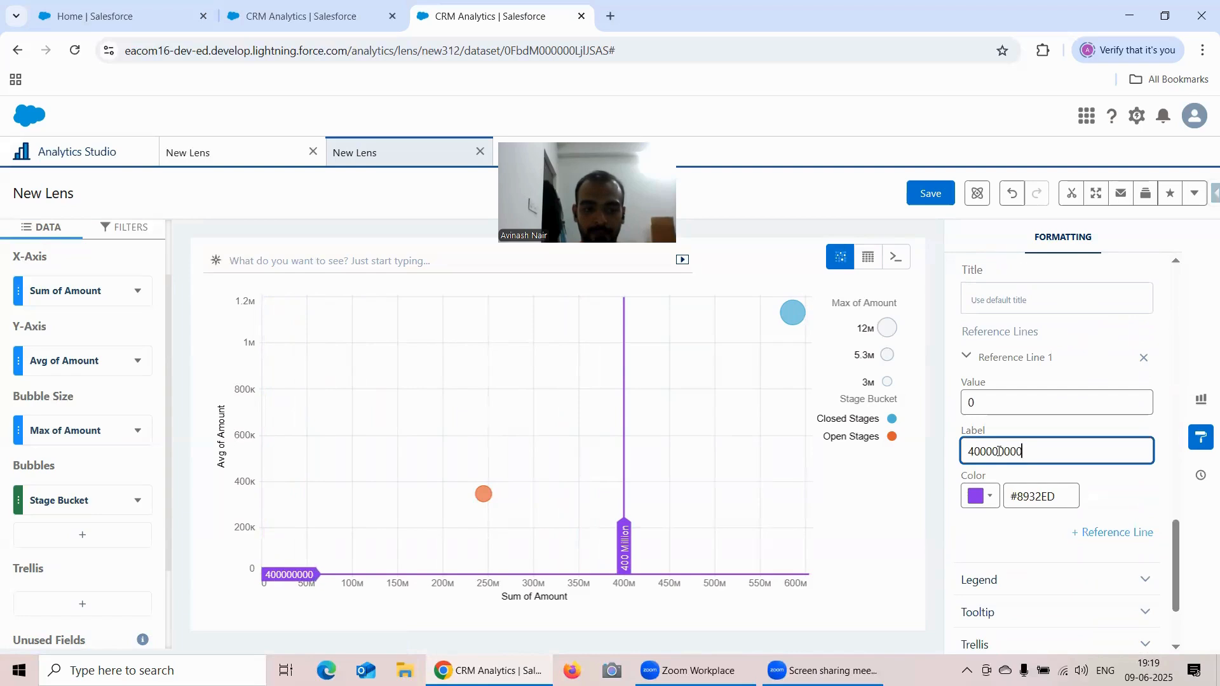
pyautogui.press('BackSpace')
pyautogui.press('BackSpace')
pyautogui.press('BackSpace')
pyautogui.press('BackSpace')
pyautogui.press('BackSpace')
pyautogui.press('BackSpace')
pyautogui.press('BackSpace')
pyautogui.press('BackSpace')
# - Set the Y-axis reference line's value to 400000 and label it "400K"
pyautogui.click(1012, 402)
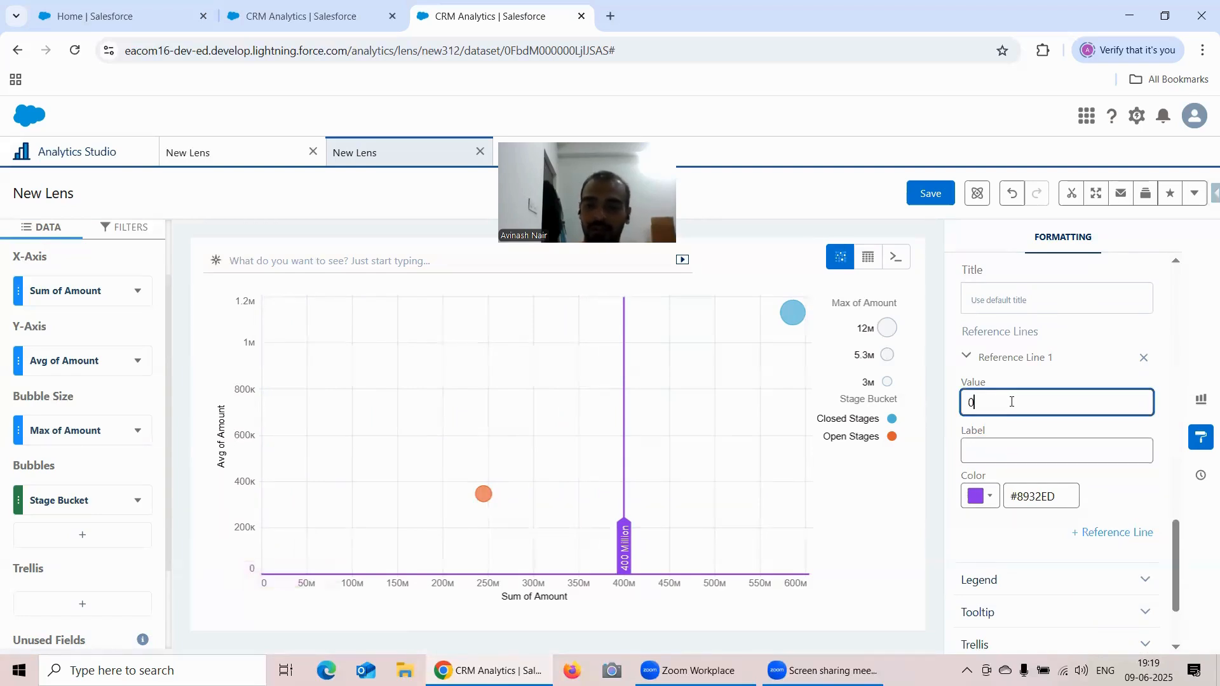
pyautogui.press('BackSpace')
pyautogui.write('4000')
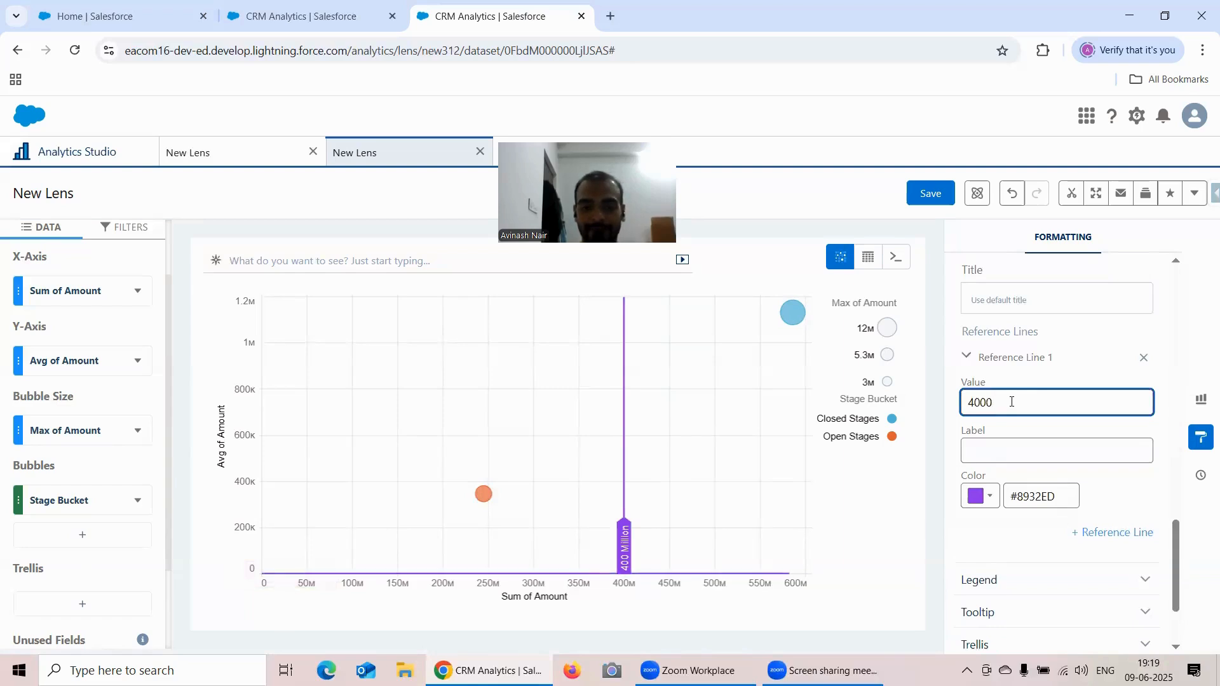
pyautogui.write('00')
pyautogui.click(1009, 456)
pyautogui.write('400')
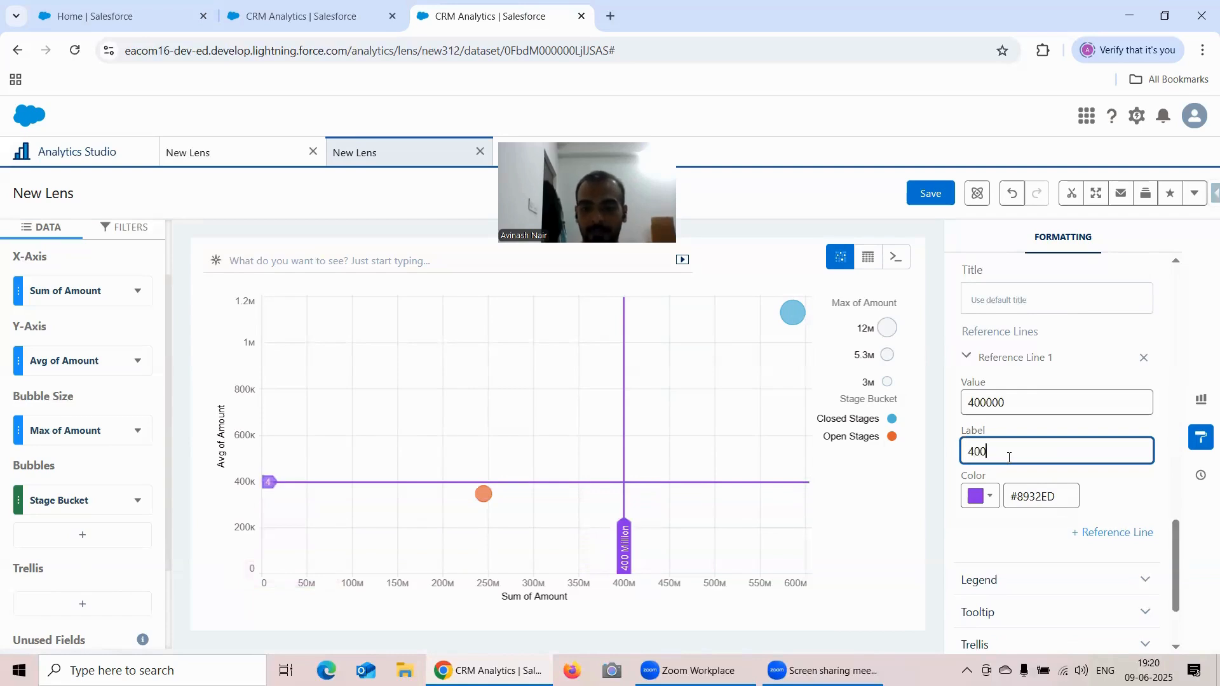
pyautogui.write('K')
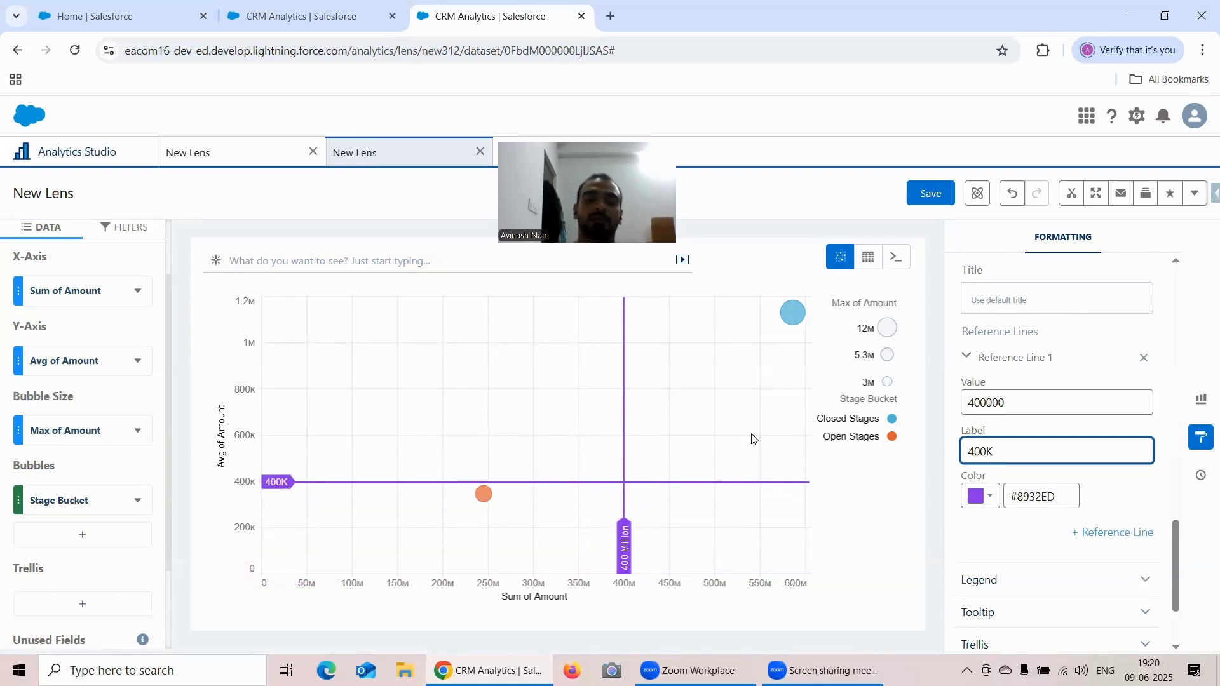
# - Close the other unsaved New Lens, the scatter plot without bubble size or bubble grouping
pyautogui.click(206, 155)
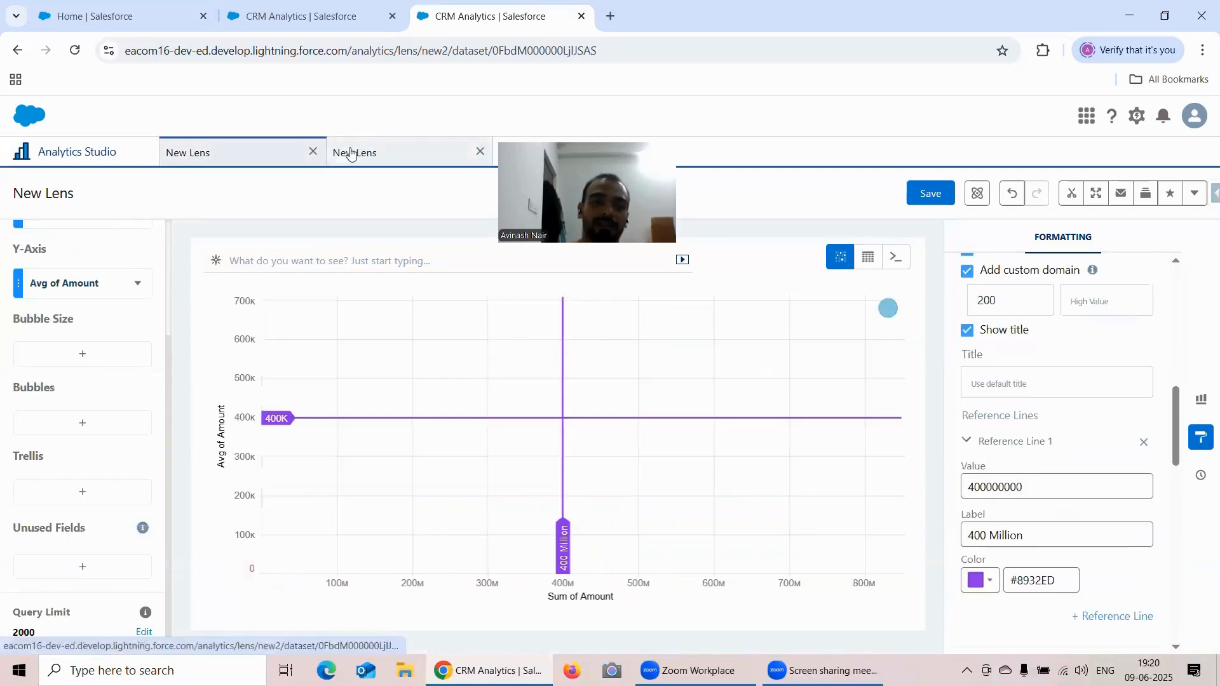
pyautogui.click(314, 153)
pyautogui.click(634, 401)
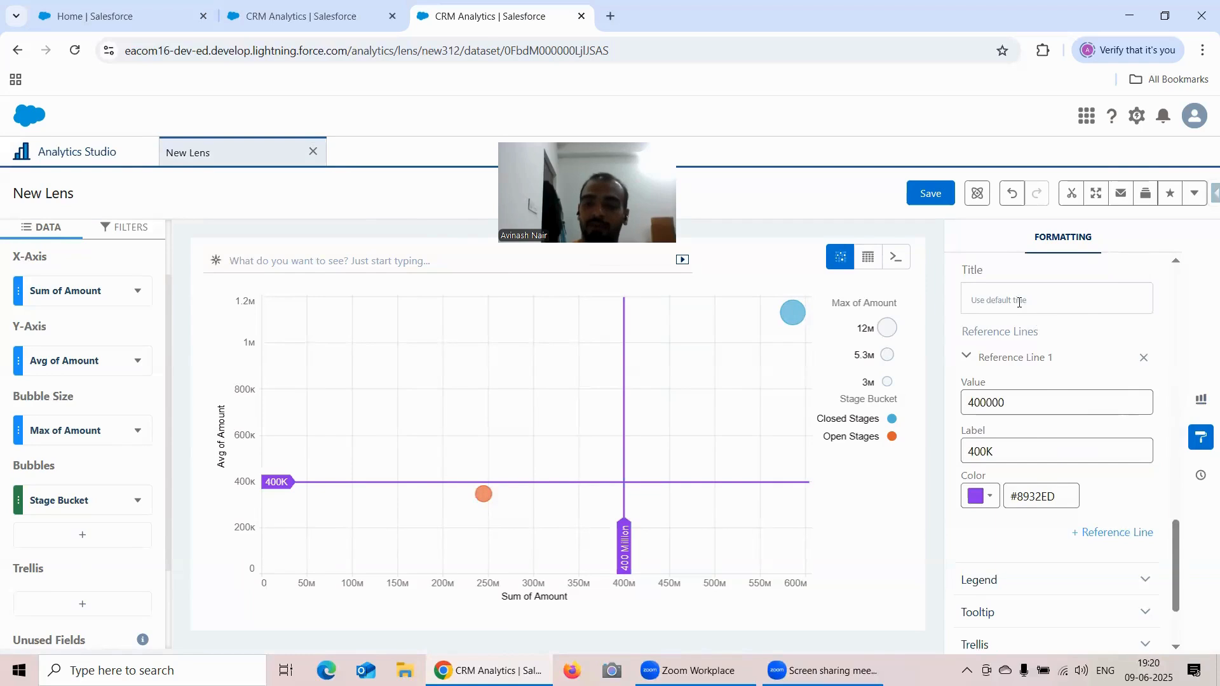
# - Give the chart the title "Scatter Plot Chart" in the General formatting options
pyautogui.scroll(10, 1020, 303)
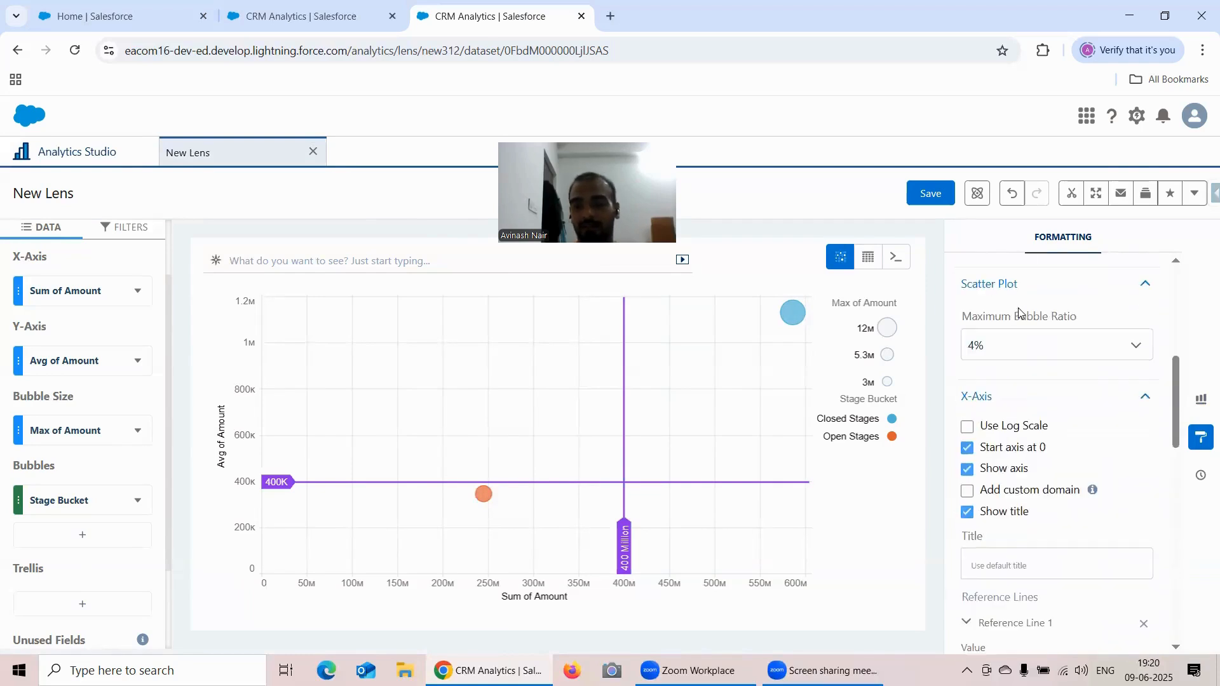
pyautogui.scroll(3, 1017, 316)
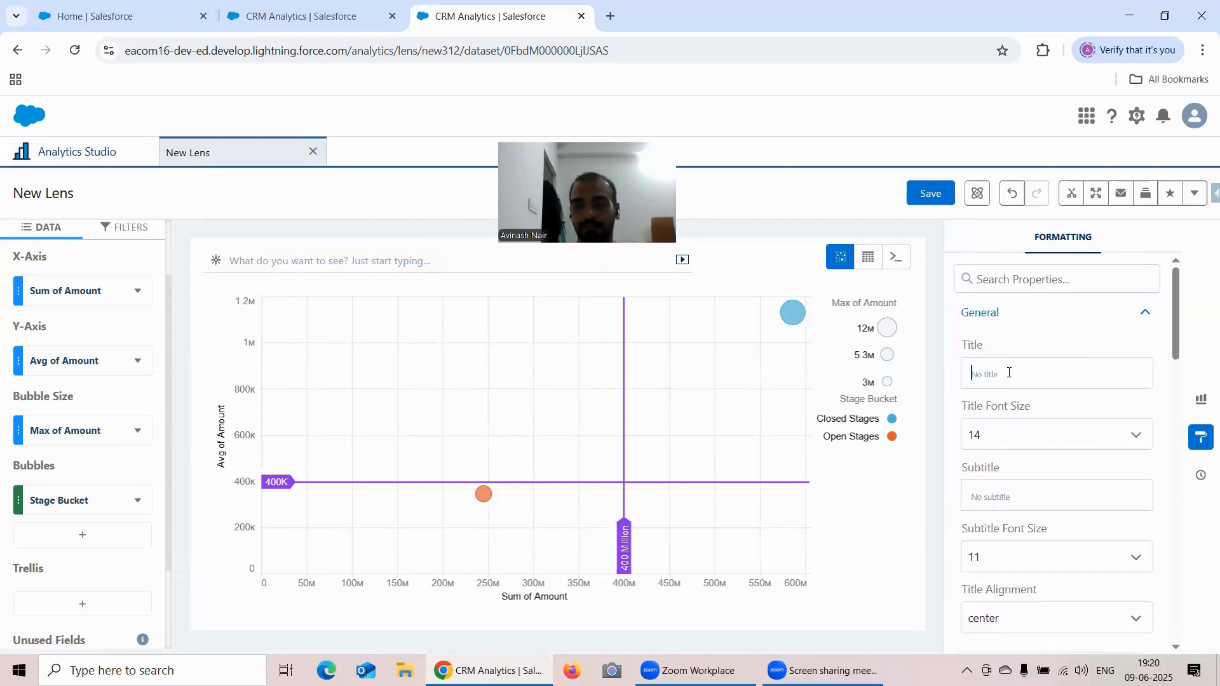
pyautogui.write('Scat')
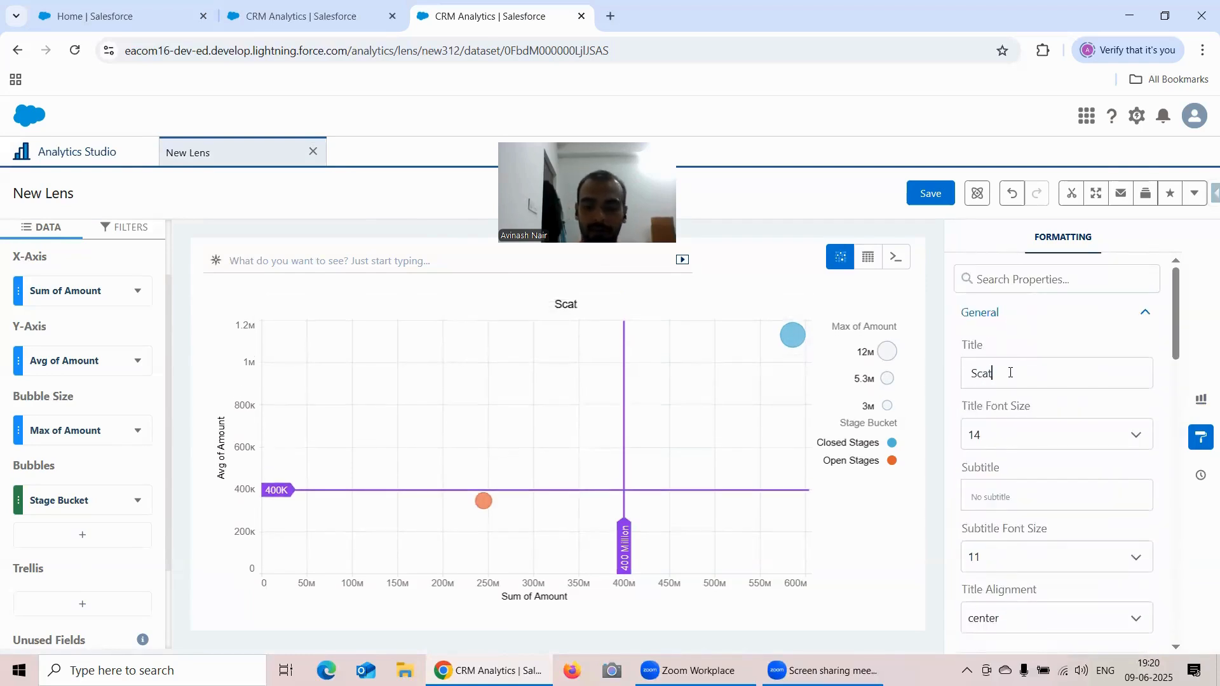
pyautogui.write('ter Plot Chart')
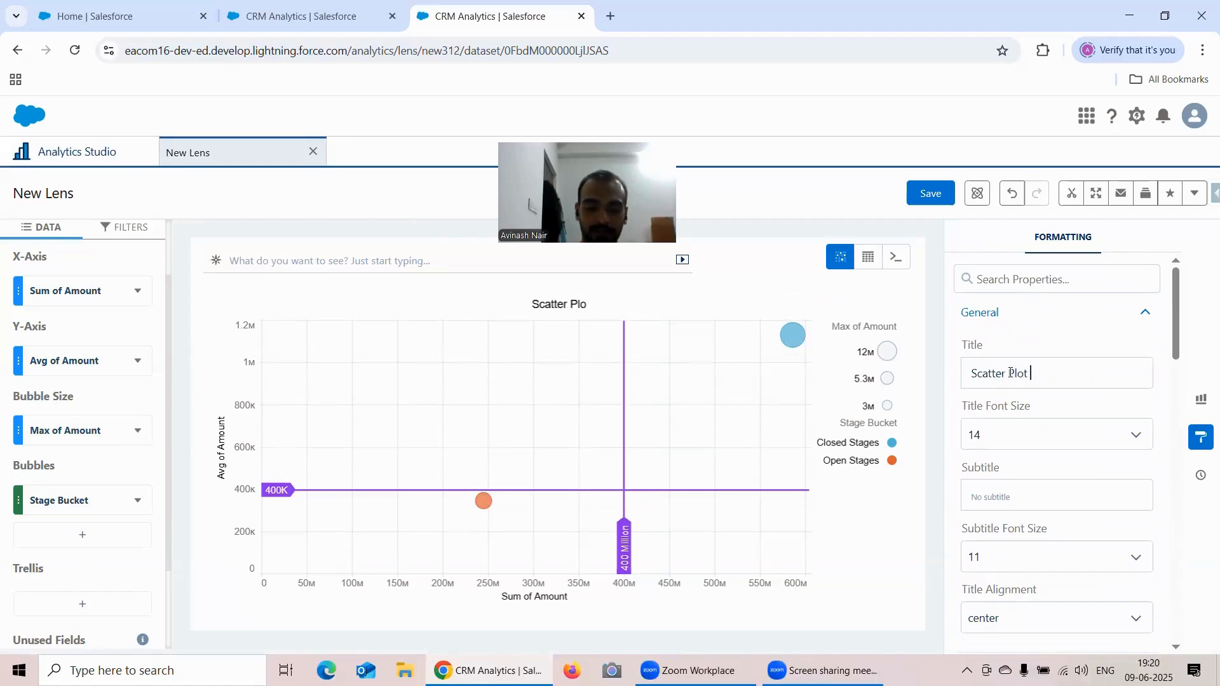
# - Start saving the lens and choose Recipe Dataset as its app
pyautogui.click(930, 193)
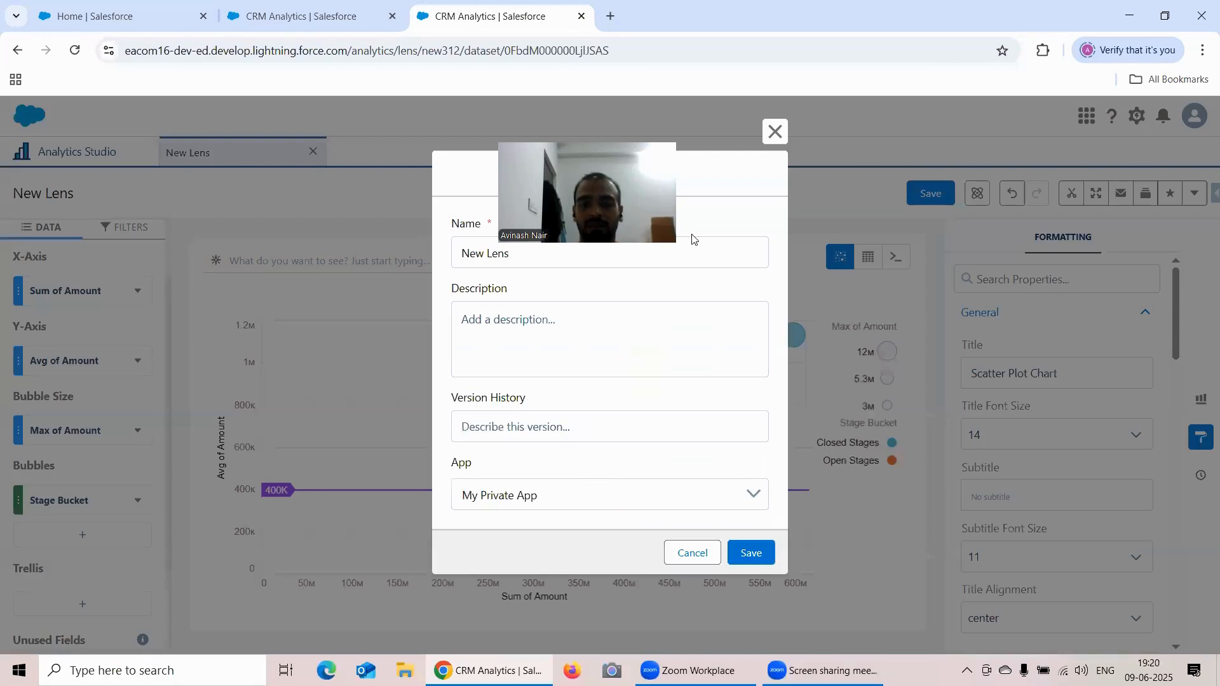
pyautogui.tripleClick(524, 245)
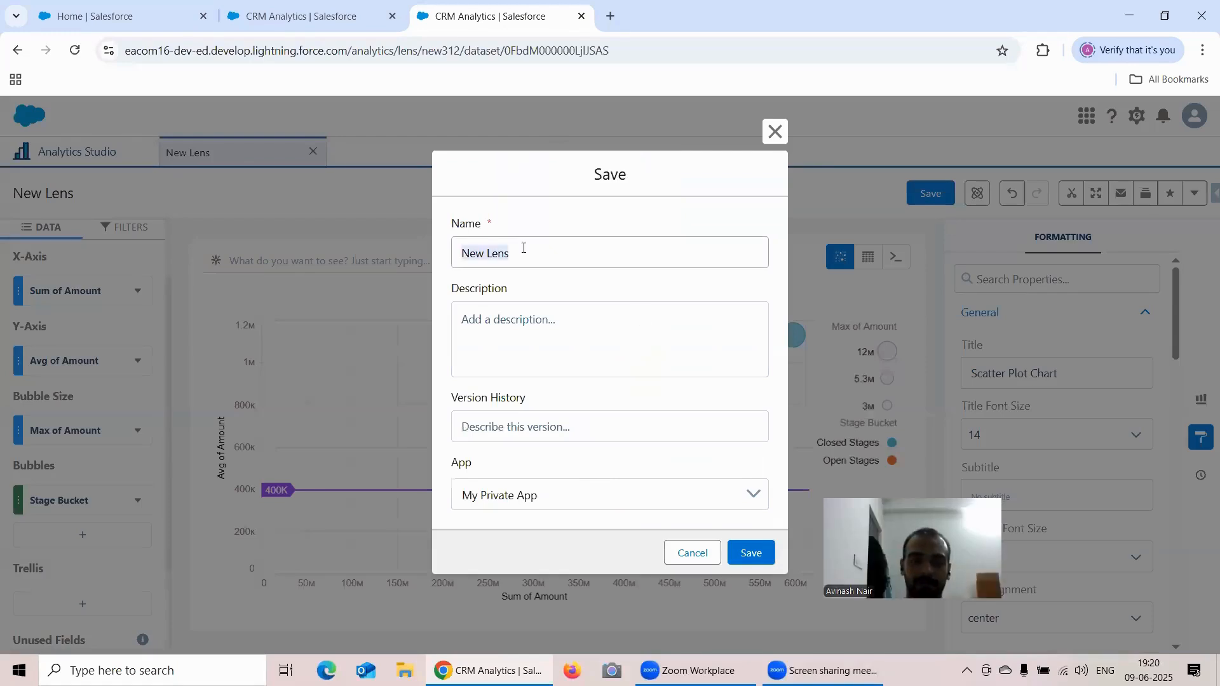
pyautogui.click(529, 494)
pyautogui.click(541, 572)
# - Name the lens "Formatting Options Under Scatter Plot Chart" and save it
pyautogui.click(525, 254)
pyautogui.tripleClick(525, 254)
pyautogui.write('Form')
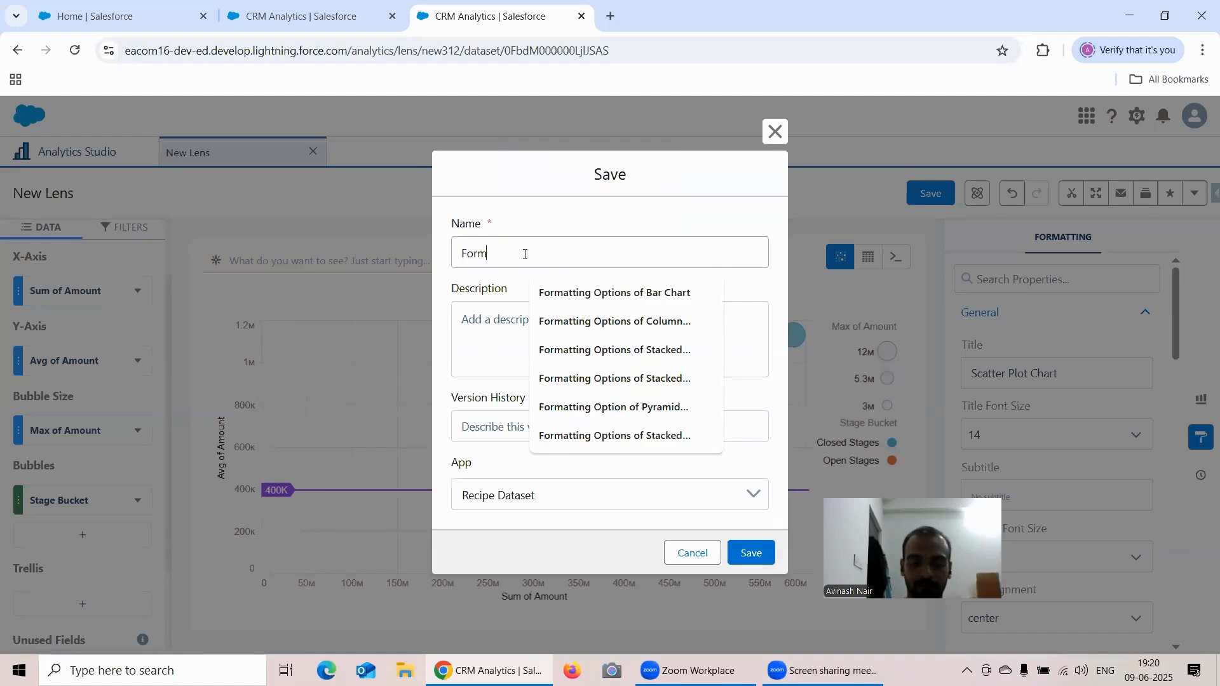
pyautogui.write('atting Options Under Scatter Plo')
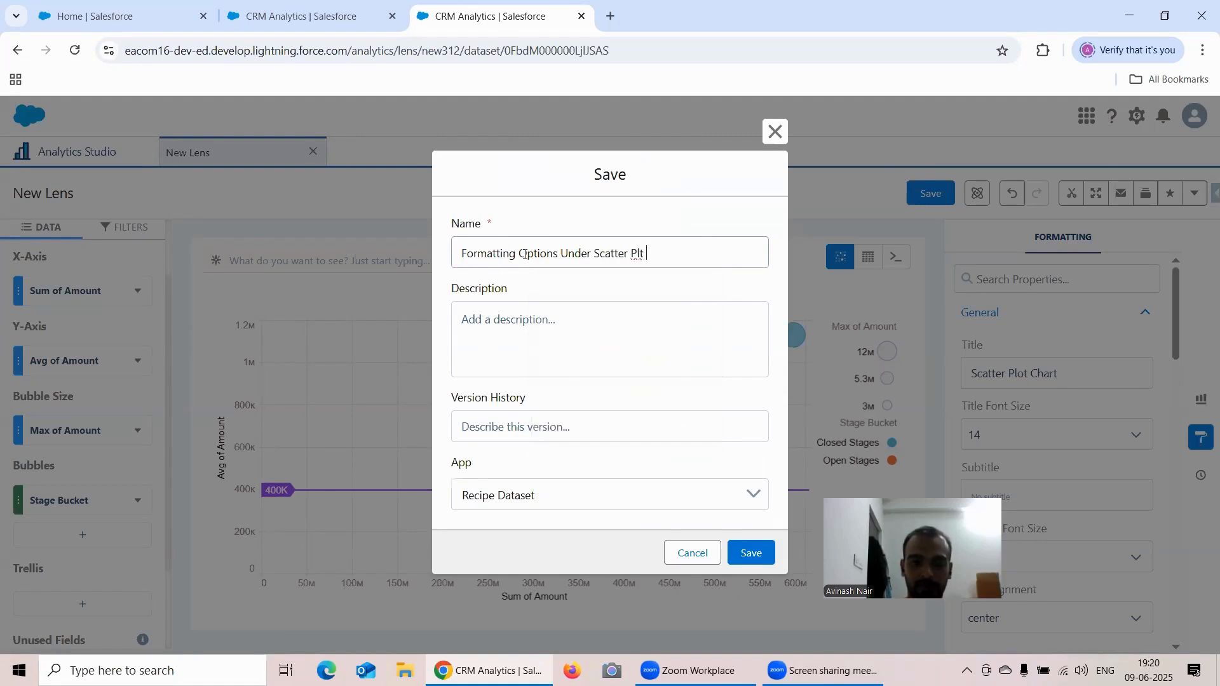
pyautogui.write('t Chart')
pyautogui.click(751, 553)
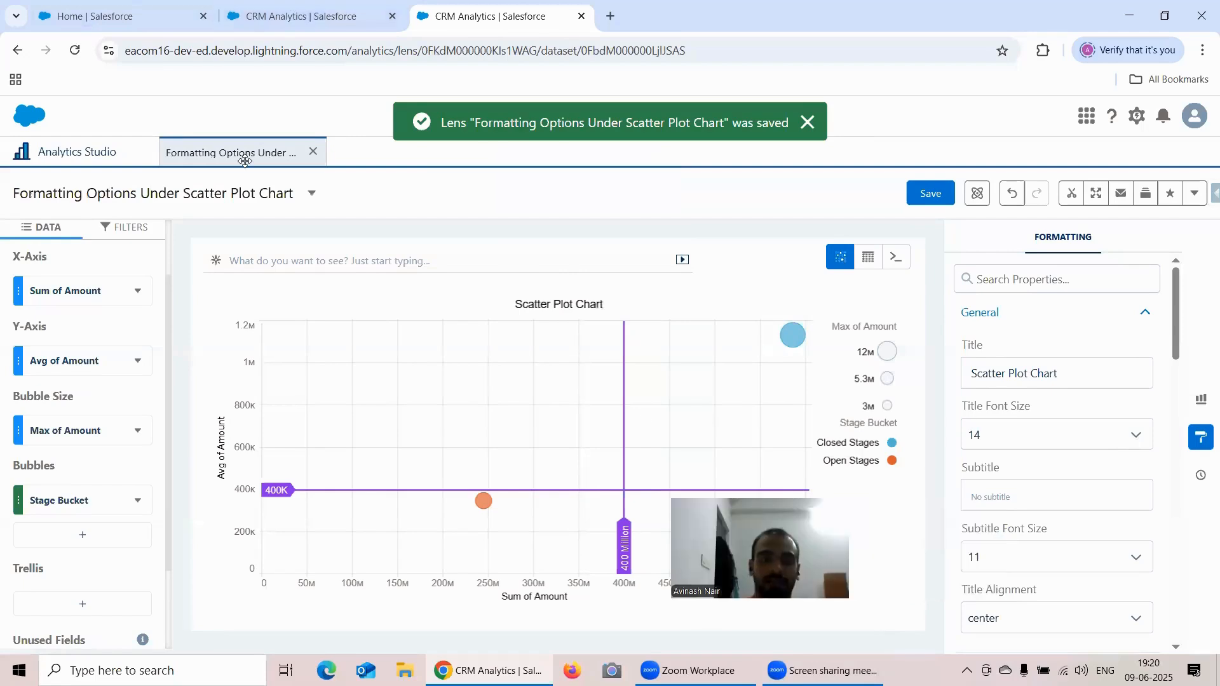
# - Switch to the saved donut chart lens and review its chart type, fields and Donut Chart formatting options
pyautogui.click(280, 19)
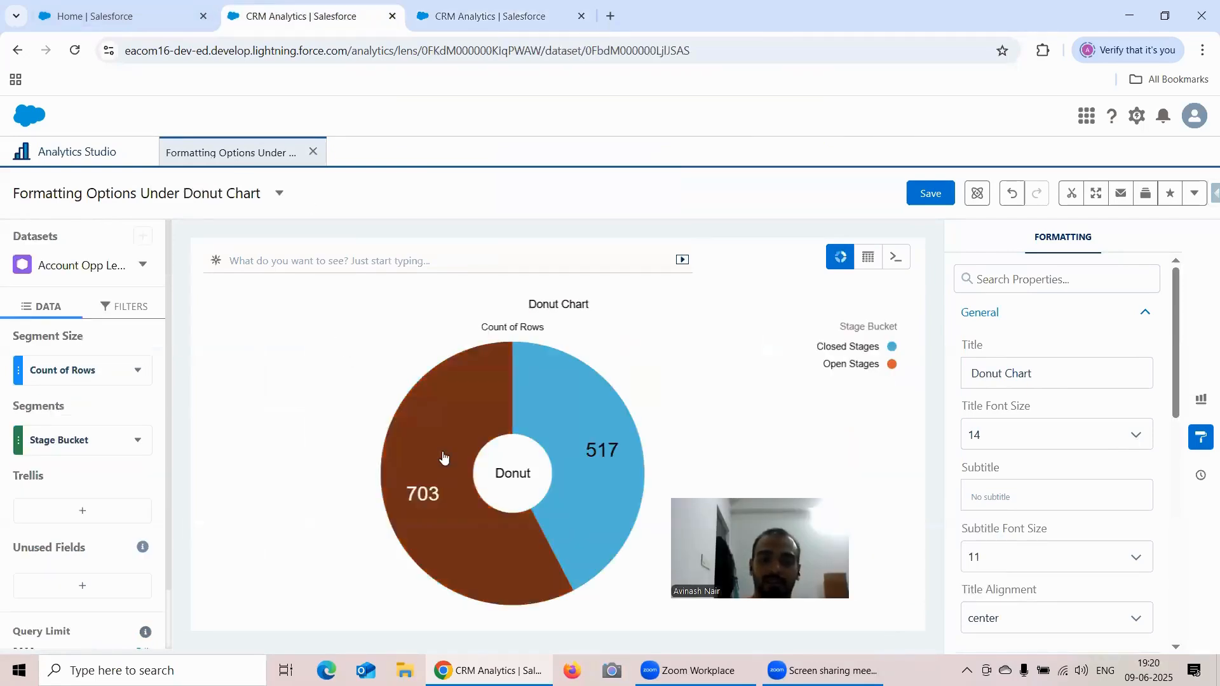
pyautogui.scroll(-1, 1045, 367)
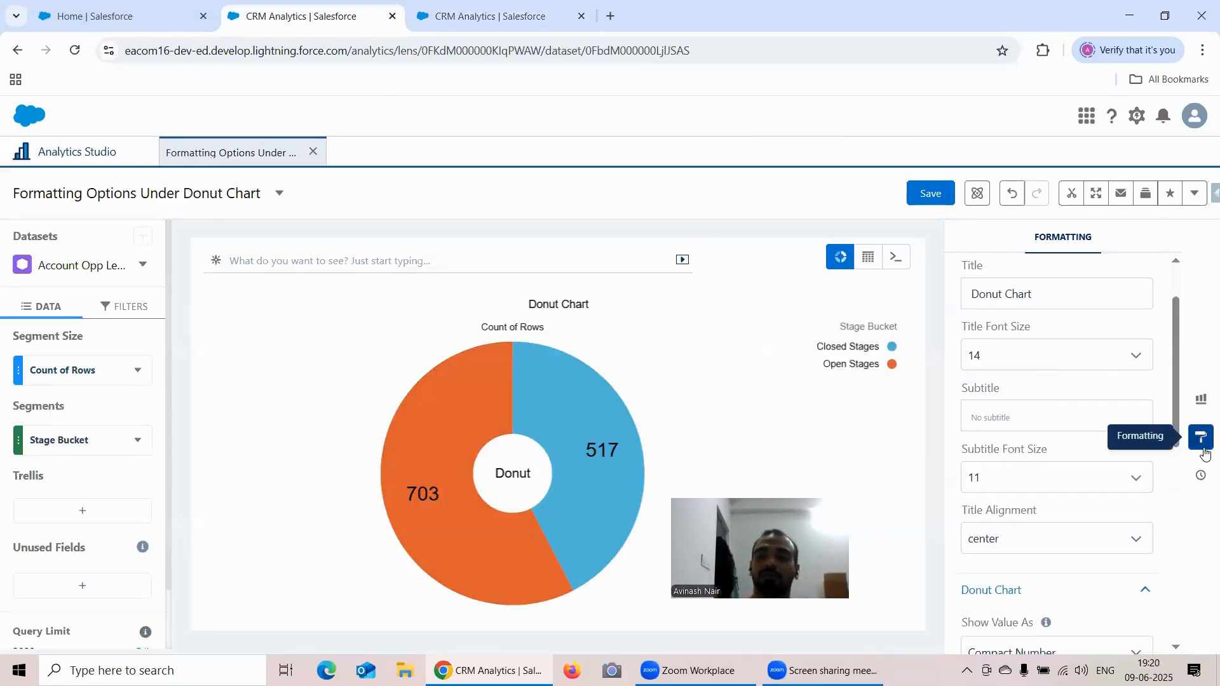
pyautogui.click(1200, 400)
pyautogui.scroll(-6, 1030, 423)
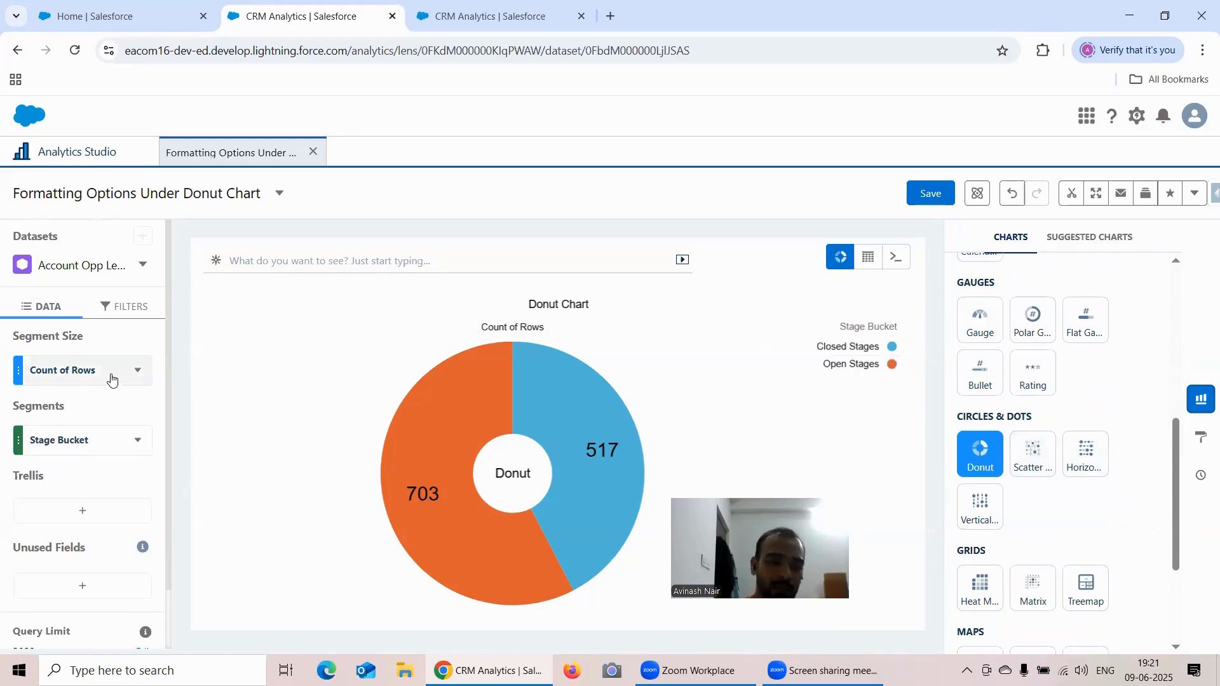
pyautogui.click(1202, 438)
pyautogui.scroll(-5, 1063, 400)
pyautogui.click(1035, 424)
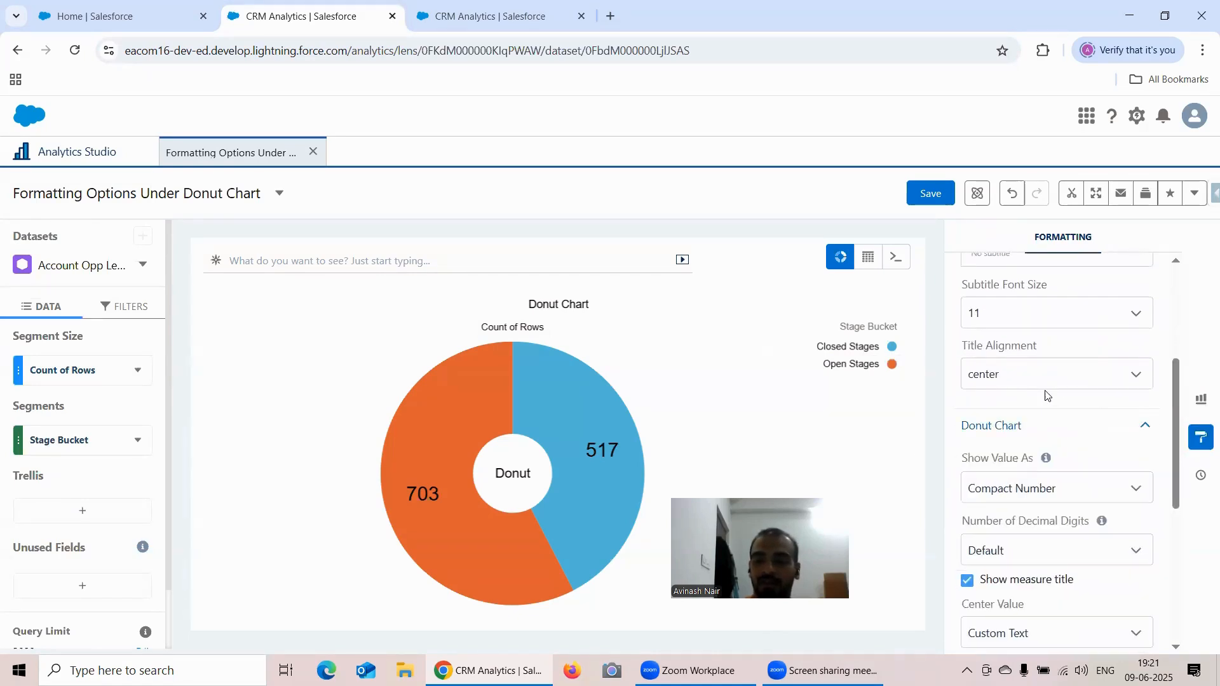
pyautogui.scroll(-3, 1029, 410)
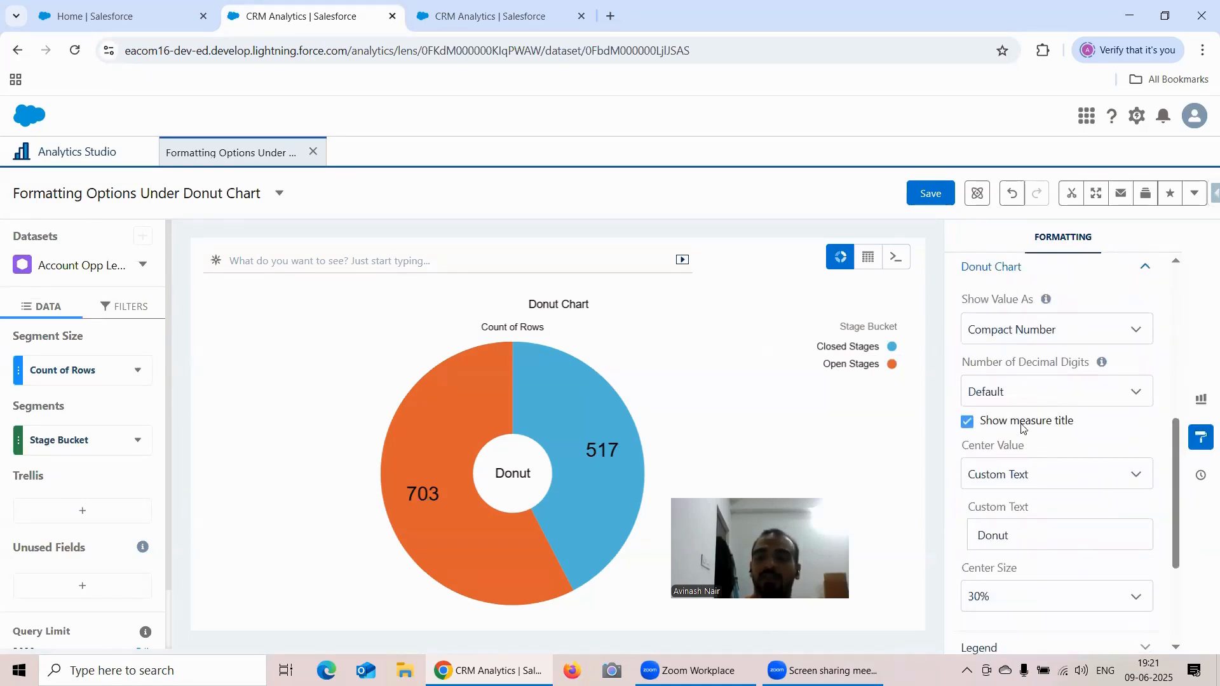
pyautogui.click(968, 423)
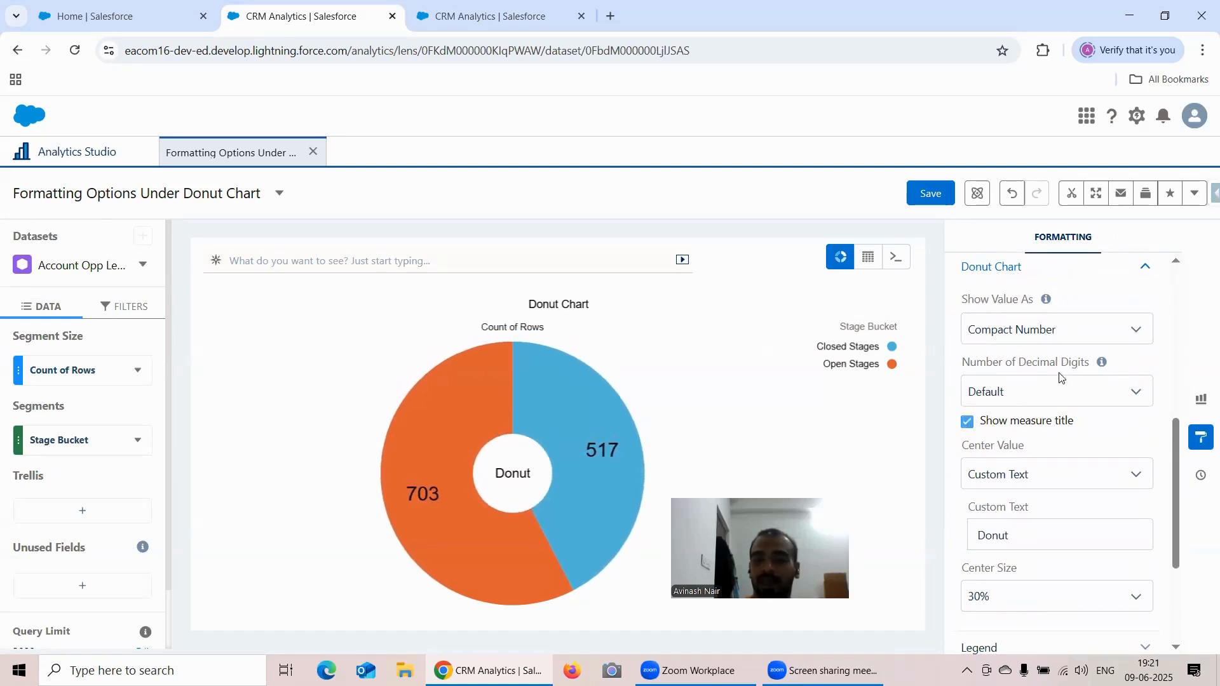
pyautogui.scroll(-1, 1098, 369)
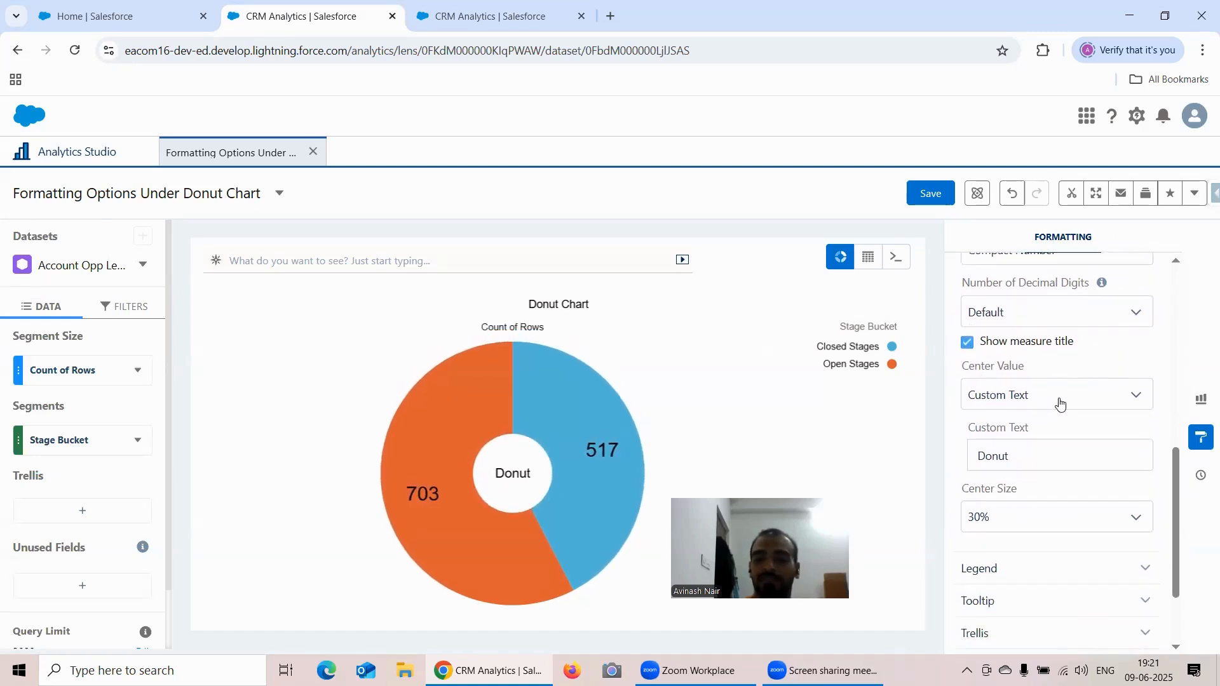
pyautogui.scroll(-2, 1049, 394)
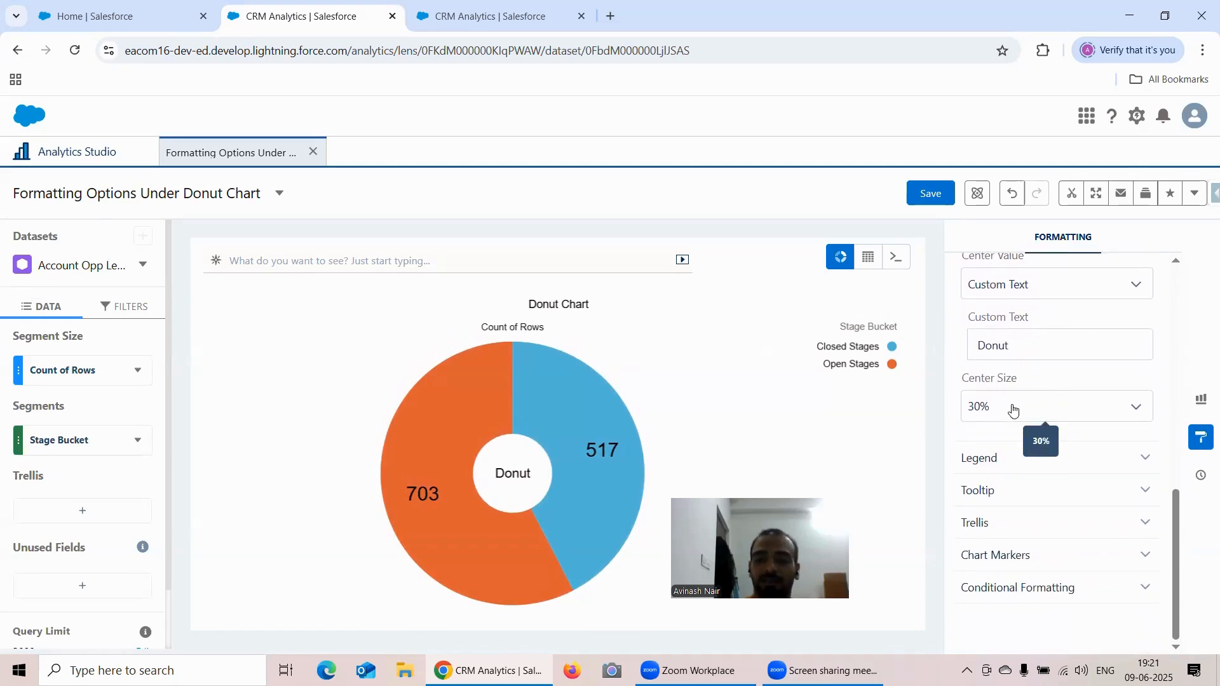
# - Try Center Sizes of 0%, 50% and 100% on the donut chart
pyautogui.click(1015, 410)
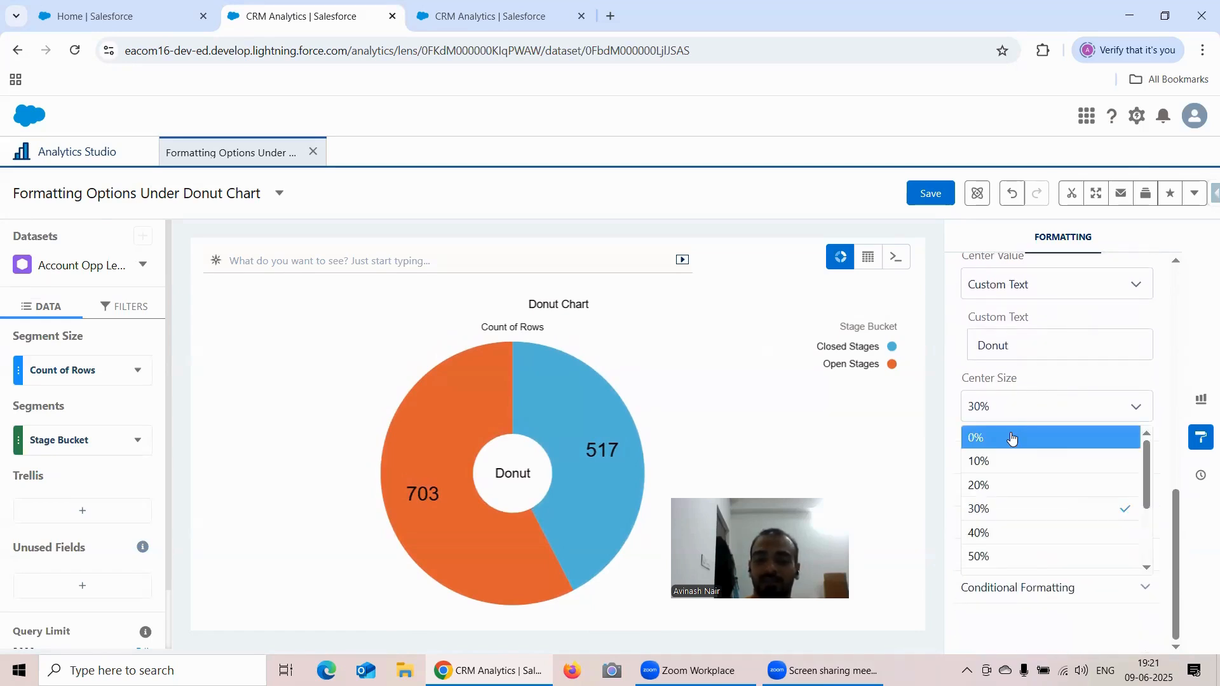
pyautogui.click(1013, 438)
pyautogui.click(1011, 406)
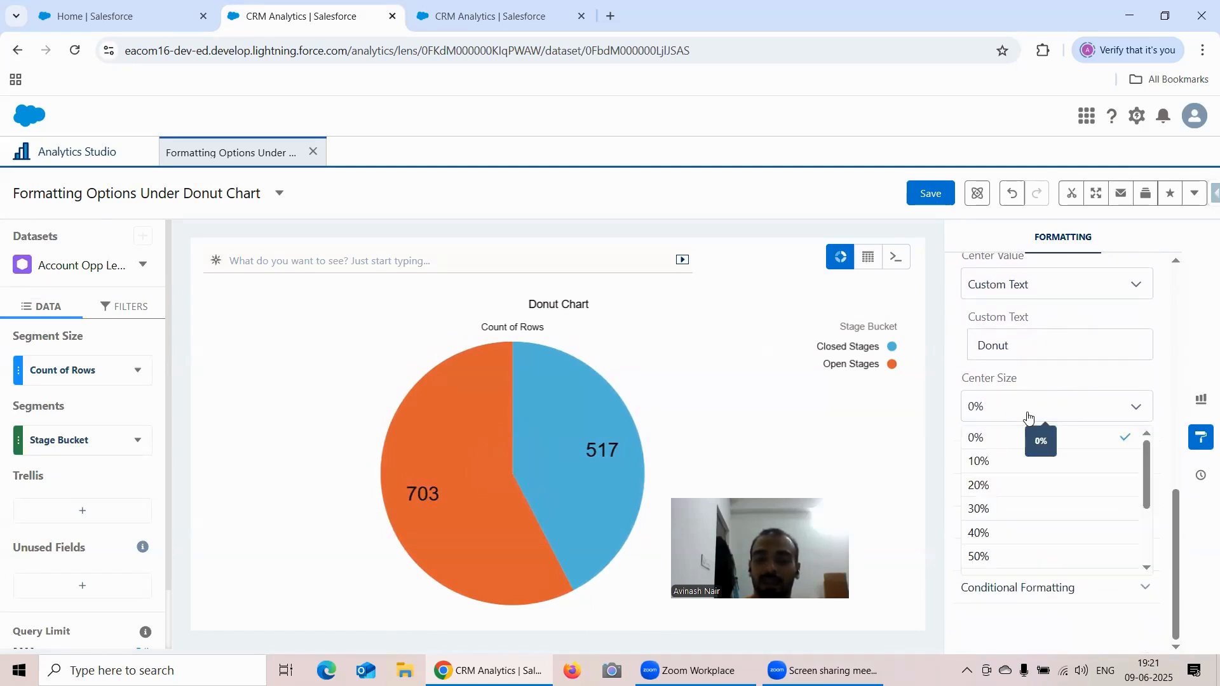
pyautogui.click(997, 558)
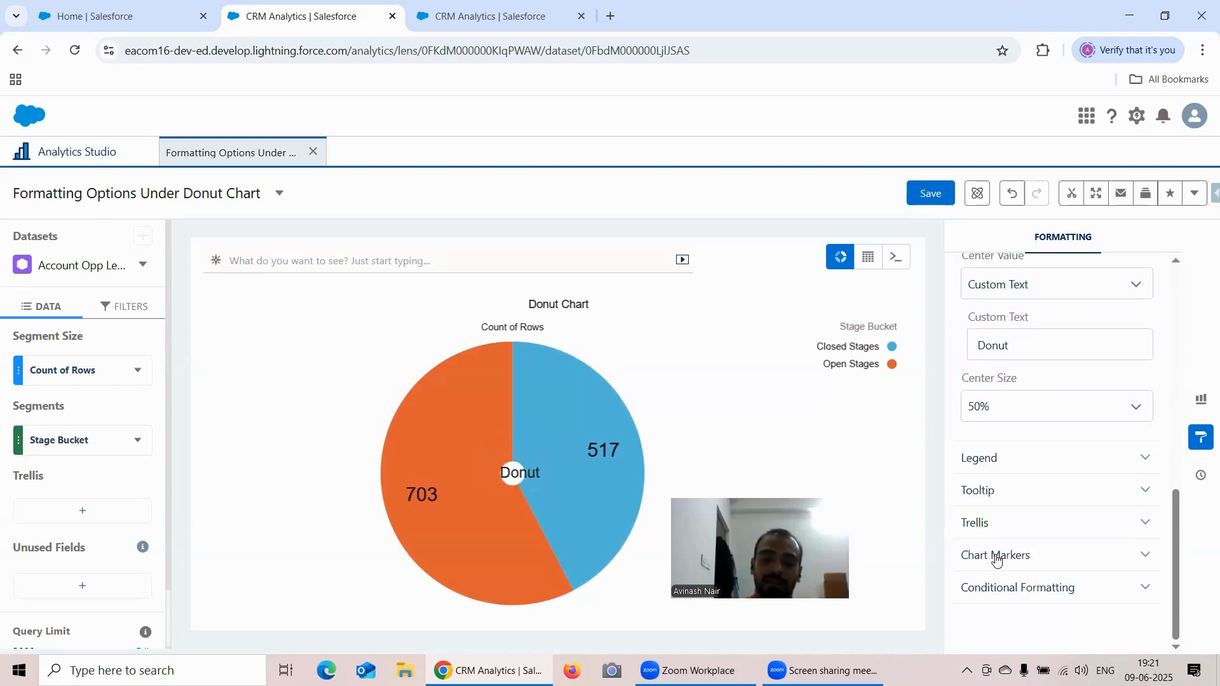
pyautogui.click(1008, 408)
pyautogui.scroll(-2, 1017, 553)
pyautogui.click(1020, 567)
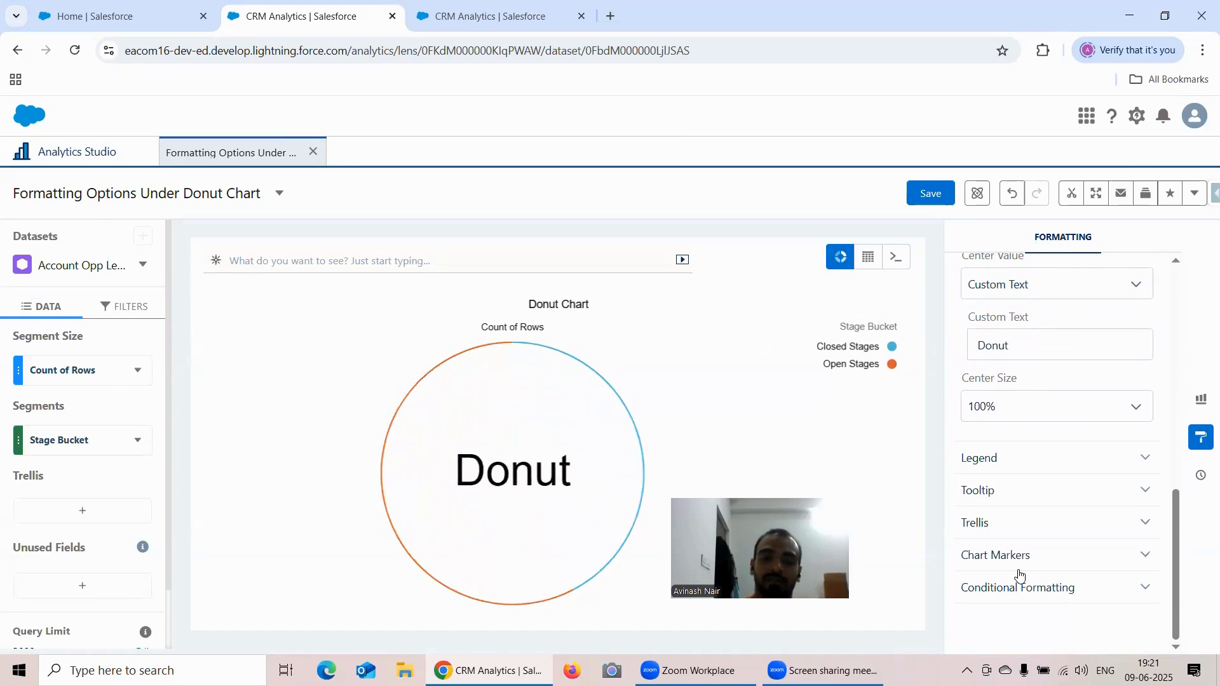
pyautogui.click(1024, 399)
pyautogui.scroll(5, 1022, 455)
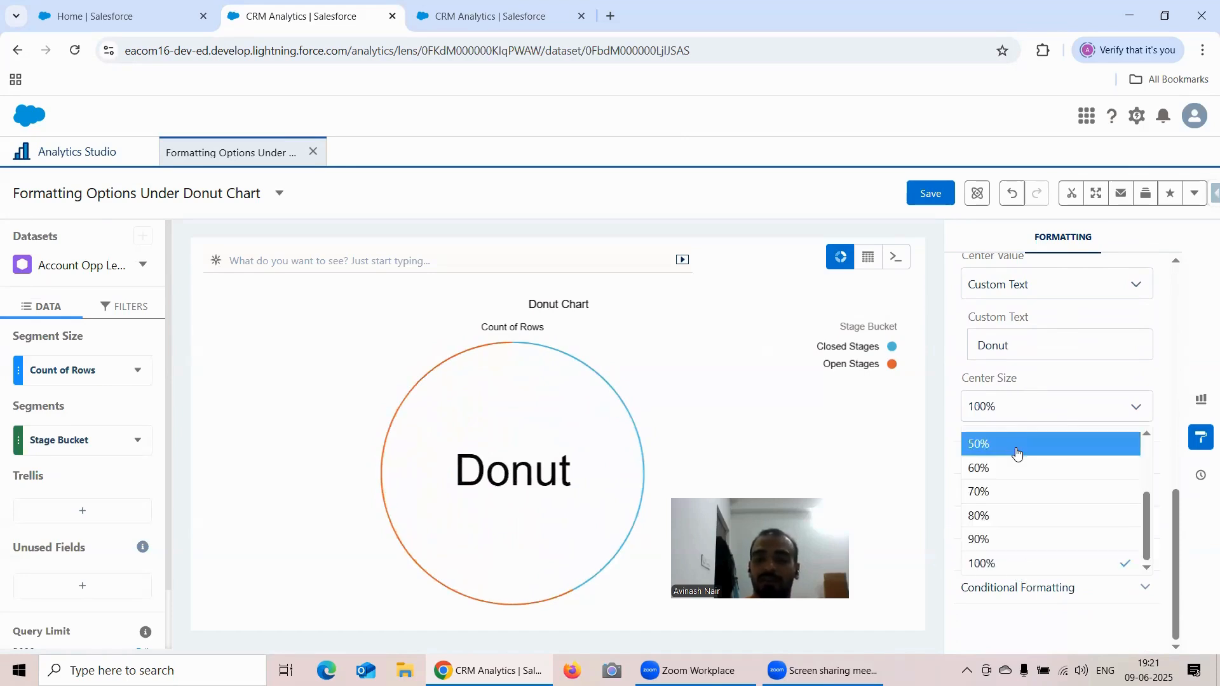
pyautogui.click(1003, 194)
# - Return to the scatter plot lens and review its bubbles, Scatter Plot and axis formatting options, and the available chart types
pyautogui.click(443, 19)
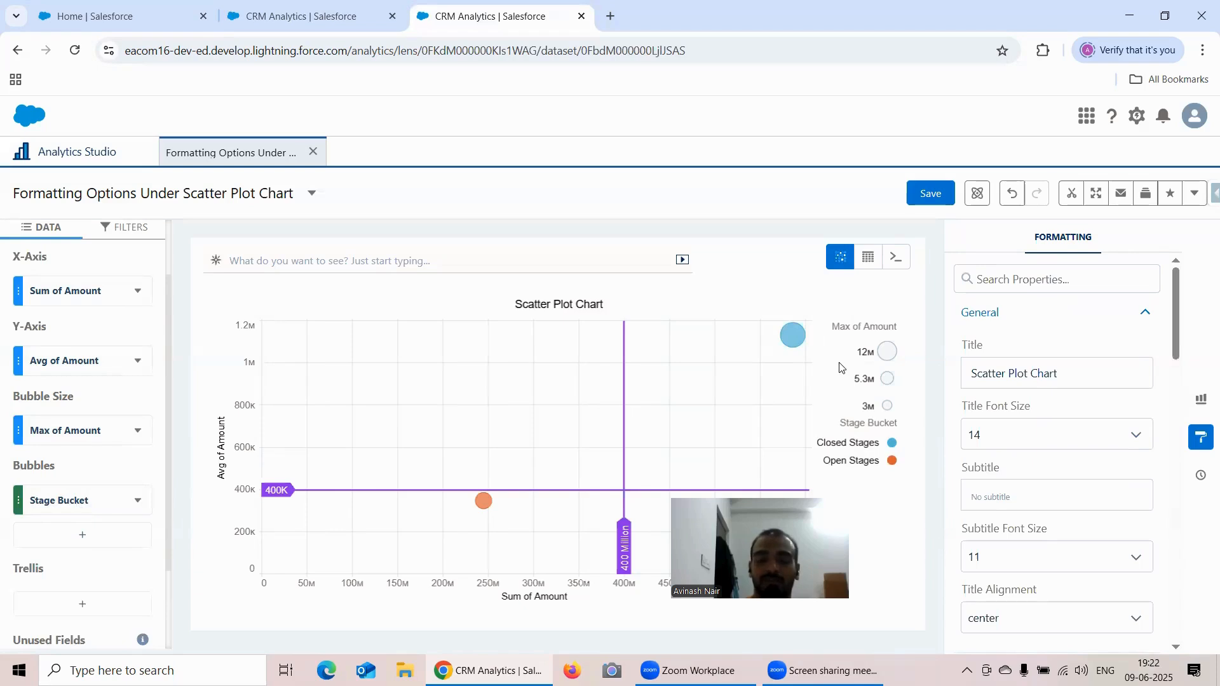
pyautogui.moveTo(799, 342)
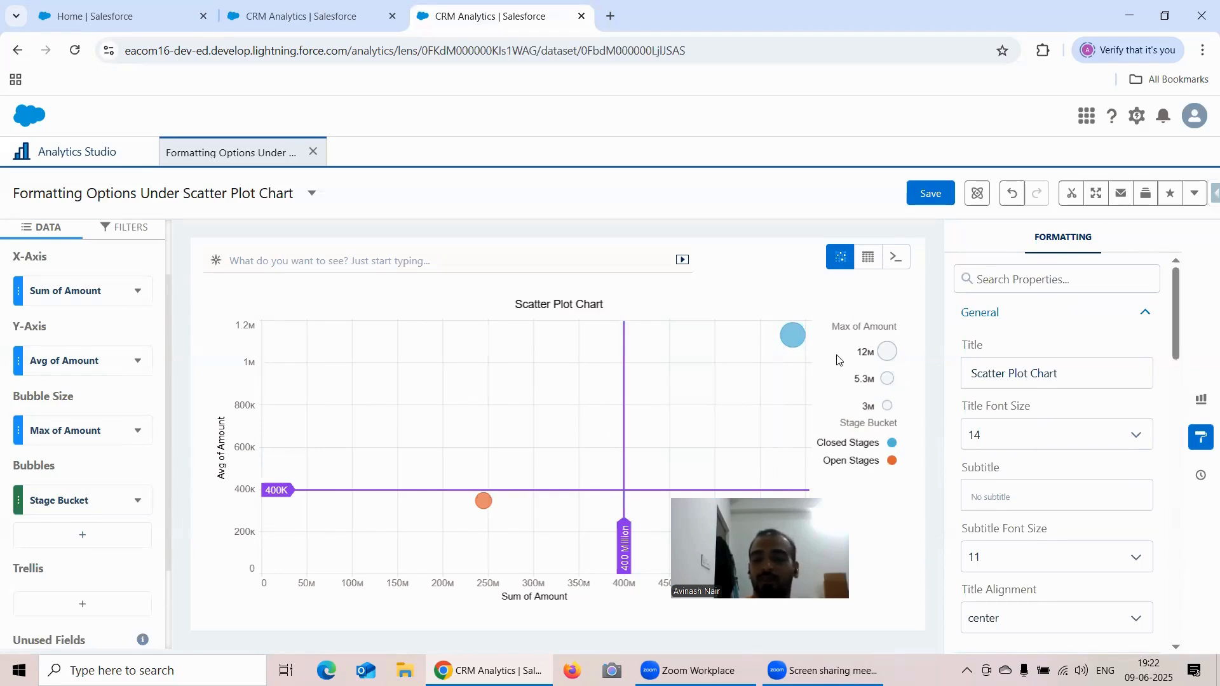
pyautogui.scroll(-7, 1092, 379)
pyautogui.scroll(2, 1093, 379)
pyautogui.scroll(2, 1093, 378)
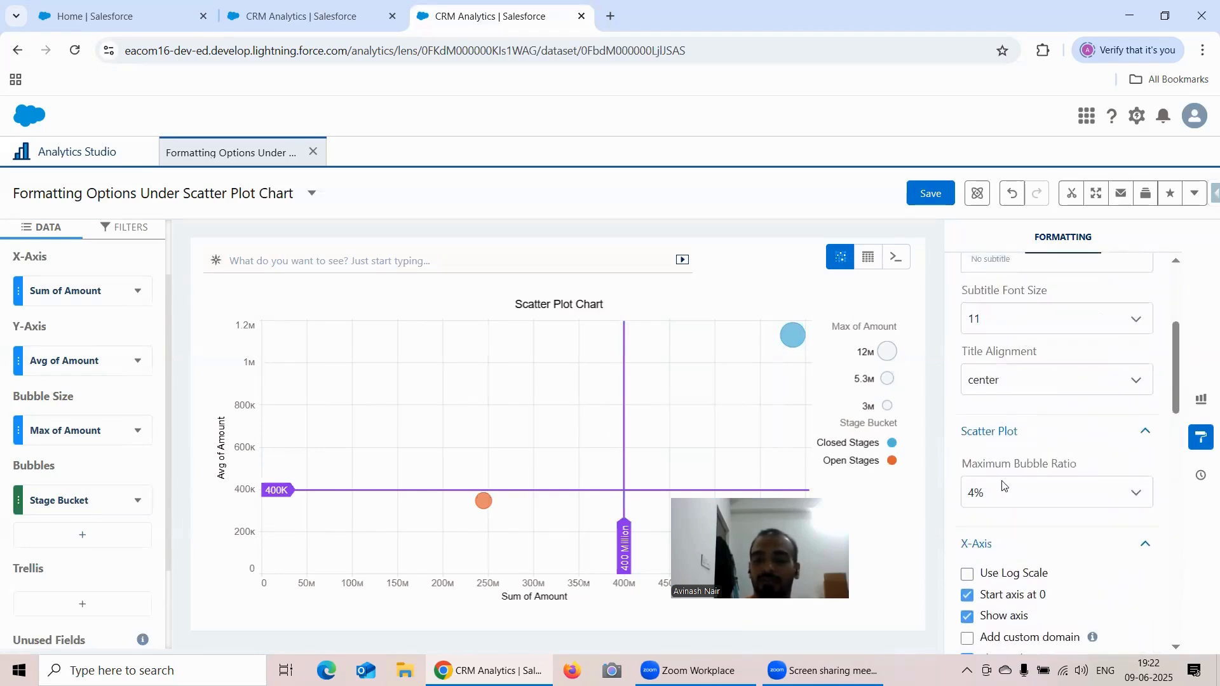
pyautogui.scroll(-9, 1065, 433)
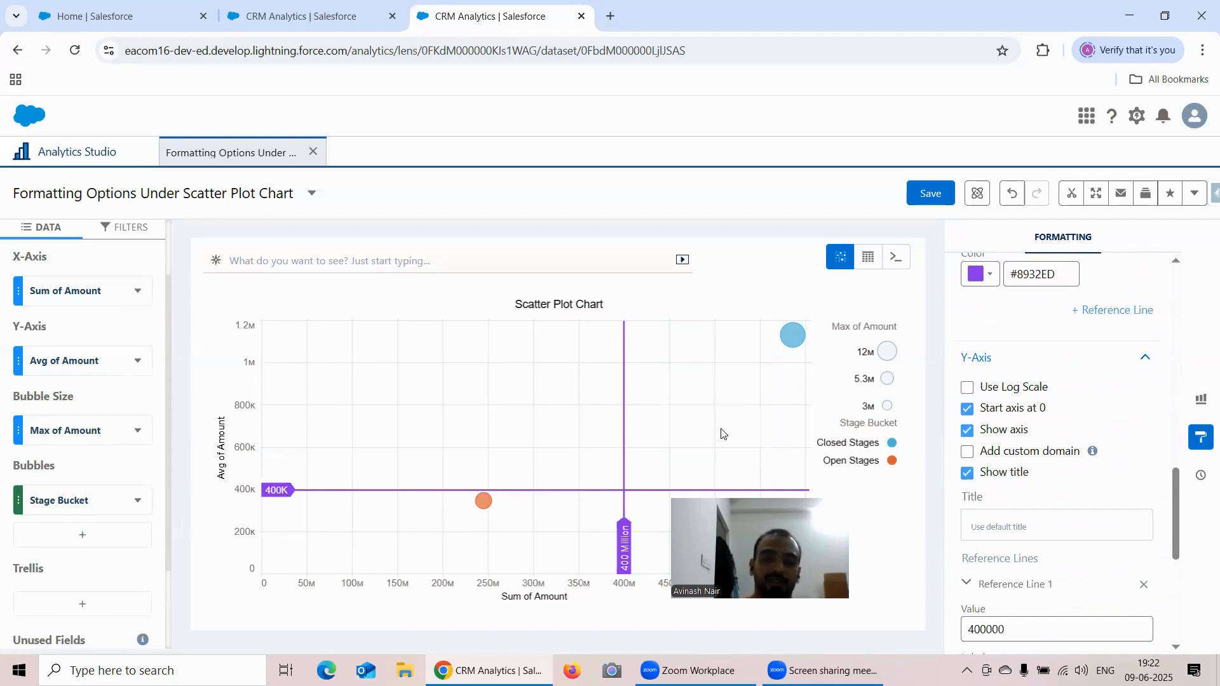
pyautogui.click(1201, 400)
pyautogui.scroll(-7, 1134, 384)
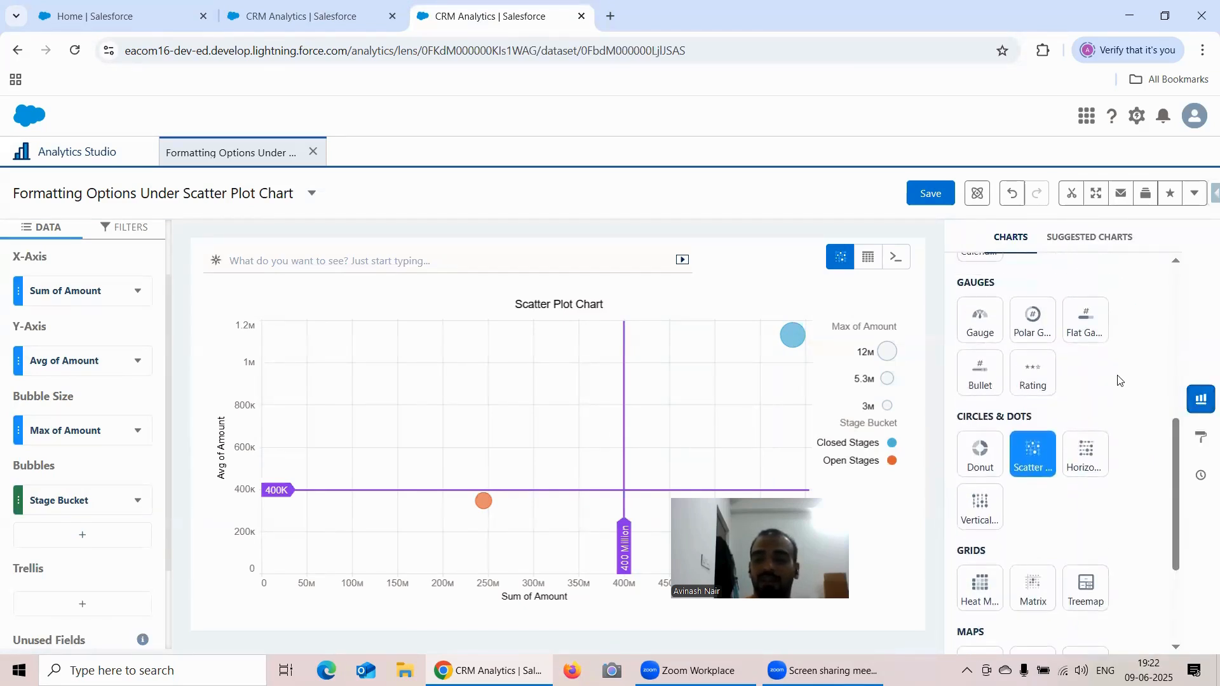